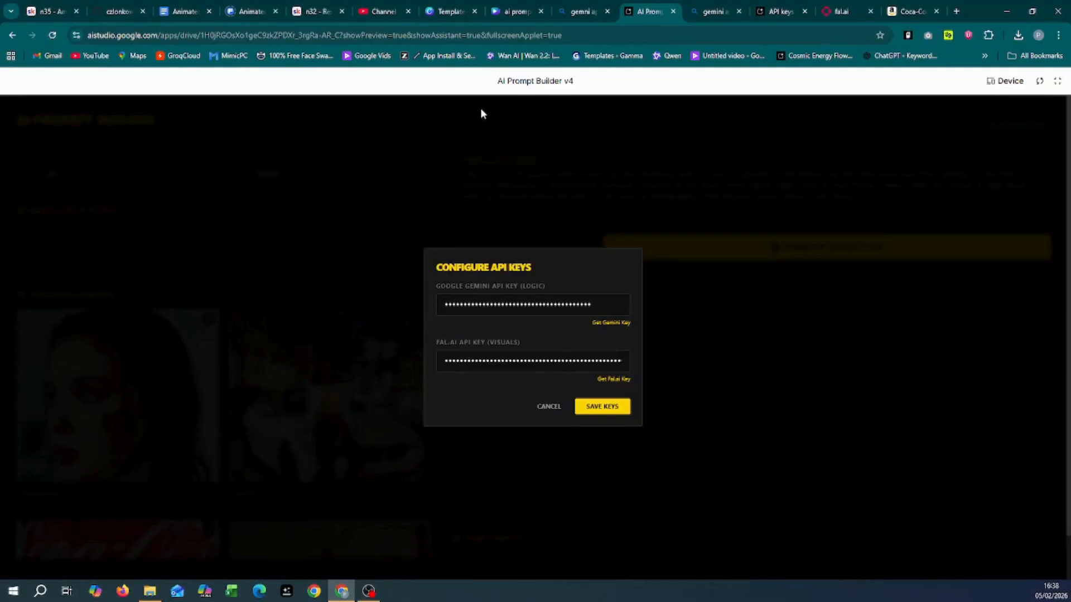
Step: Cancel the Configure API Keys dialog without saving to return to the Prompt Builder
{"action": "left_click", "coordinate": [551, 409]}
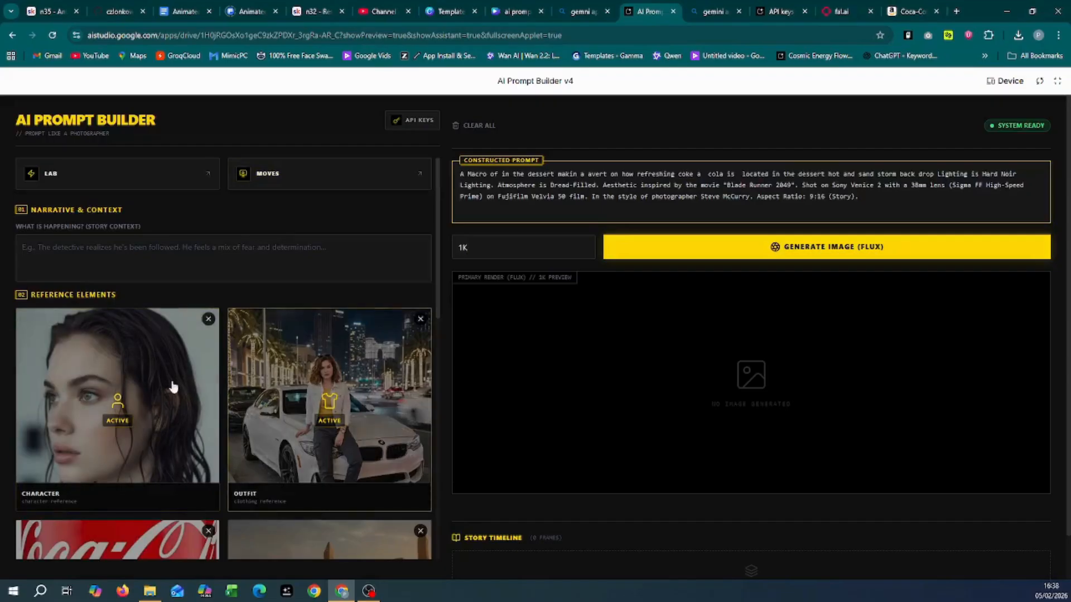
Step: Review the reference cards and settings, then render the Coca-Cola desert prompt with FLUX
{"action": "scroll", "coordinate": [112, 362], "scroll_direction": "down", "scroll_amount": 2}
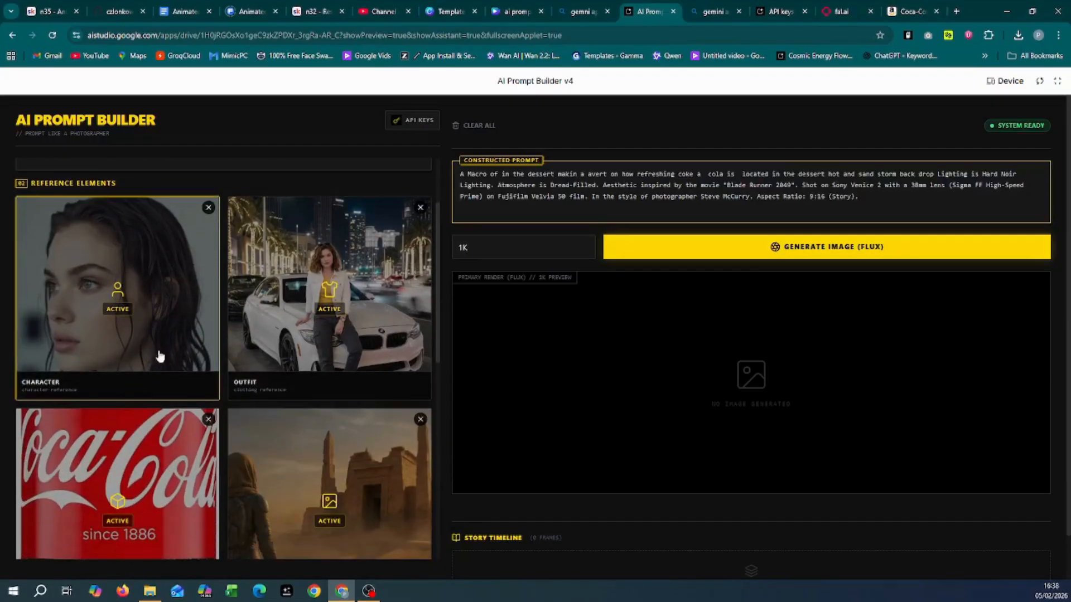
{"action": "scroll", "coordinate": [240, 346], "scroll_direction": "down", "scroll_amount": 2}
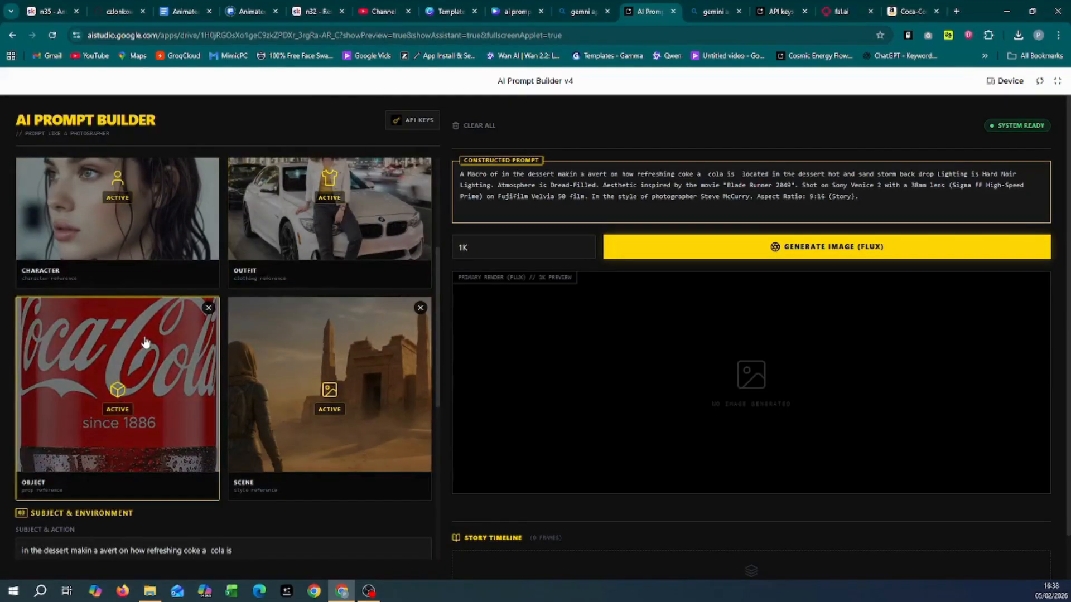
{"action": "scroll", "coordinate": [251, 424], "scroll_direction": "down", "scroll_amount": 3}
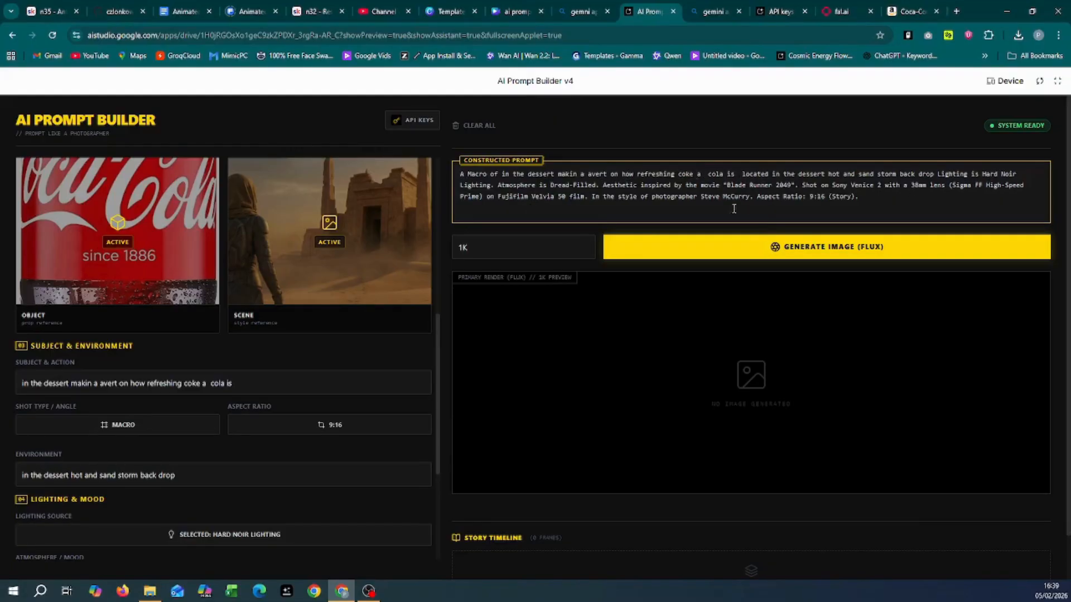
{"action": "scroll", "coordinate": [755, 397], "scroll_direction": "down", "scroll_amount": 1}
{"action": "scroll", "coordinate": [755, 397], "scroll_direction": "up", "scroll_amount": 1}
{"action": "left_click", "coordinate": [764, 244]}
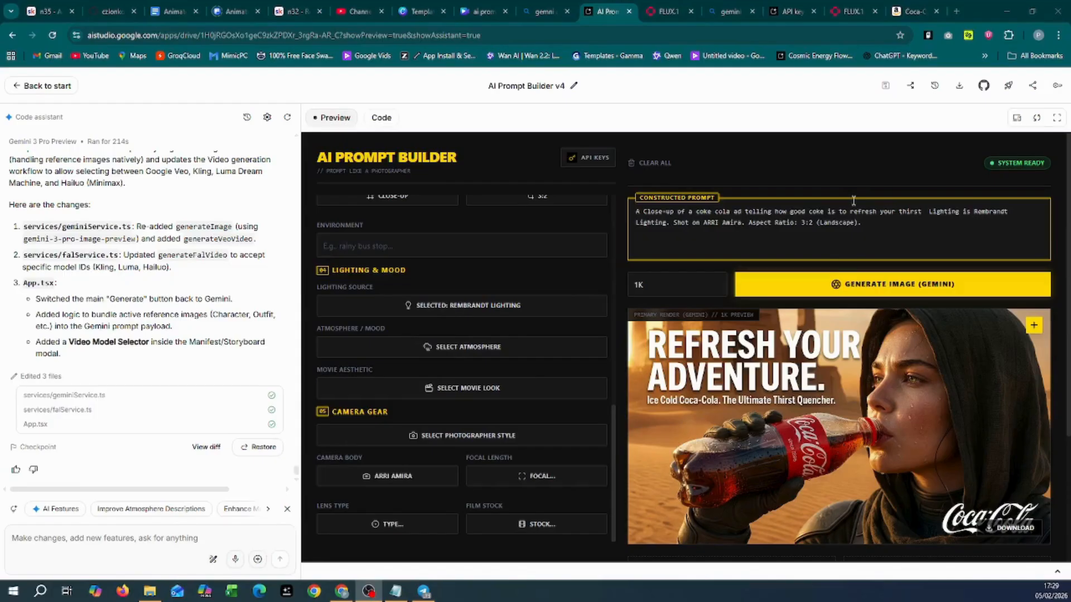
Step: Hide the assistant's suggestion chips and show the Coca-Cola ad preview full screen
{"action": "left_click", "coordinate": [288, 509]}
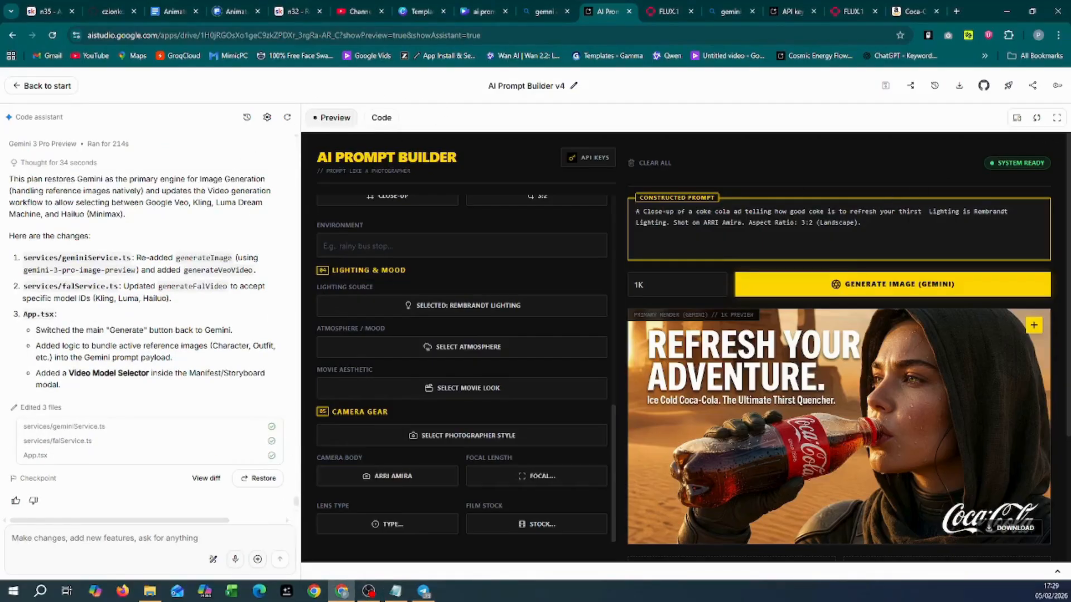
{"action": "left_click", "coordinate": [1056, 119]}
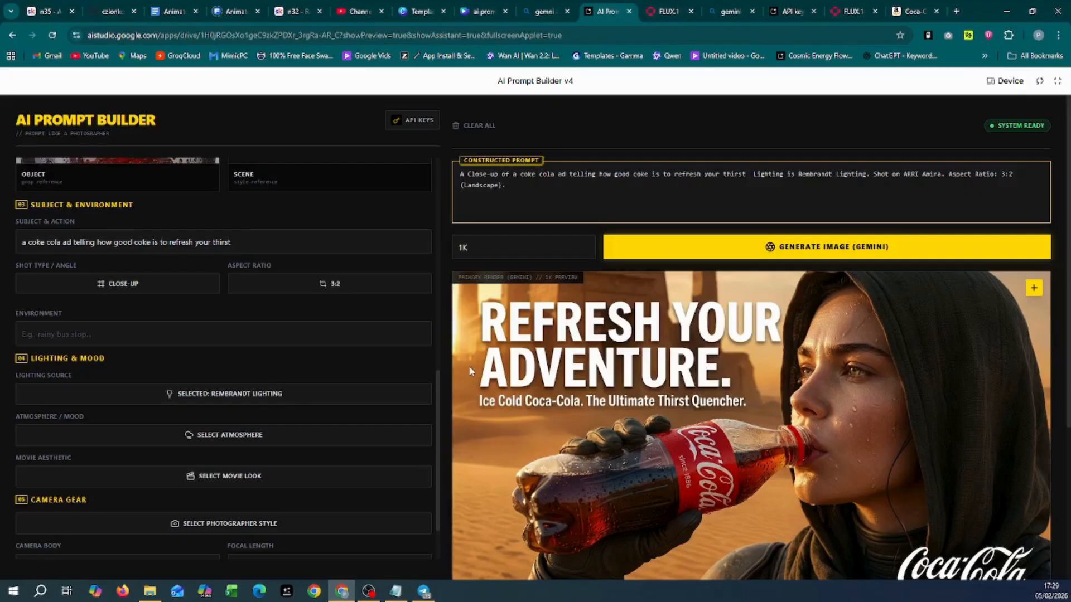
{"action": "scroll", "coordinate": [502, 336], "scroll_direction": "down", "scroll_amount": 2}
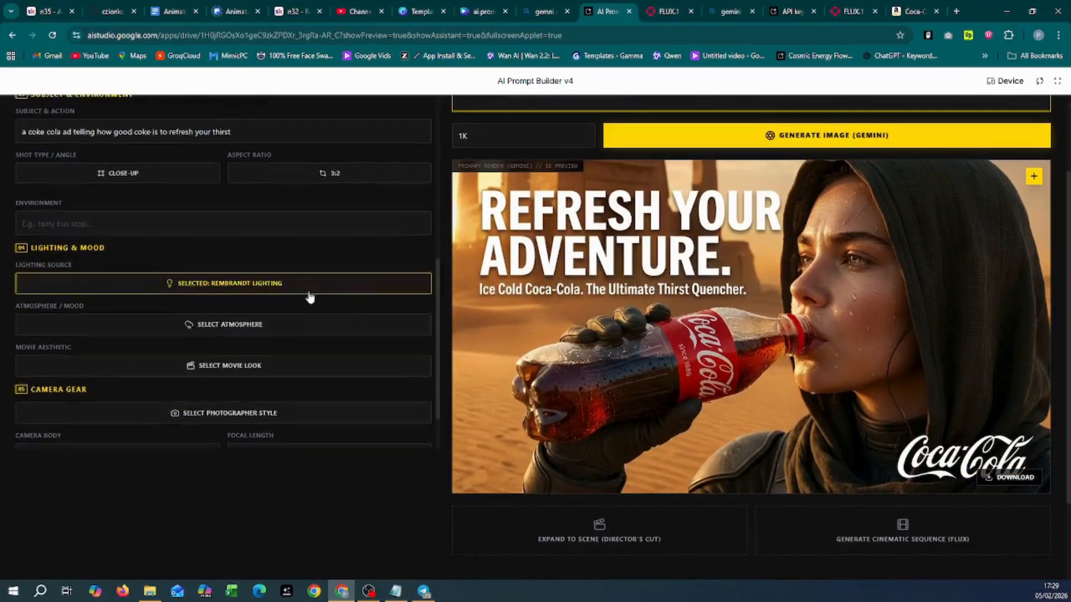
{"action": "scroll", "coordinate": [311, 297], "scroll_direction": "up", "scroll_amount": 10}
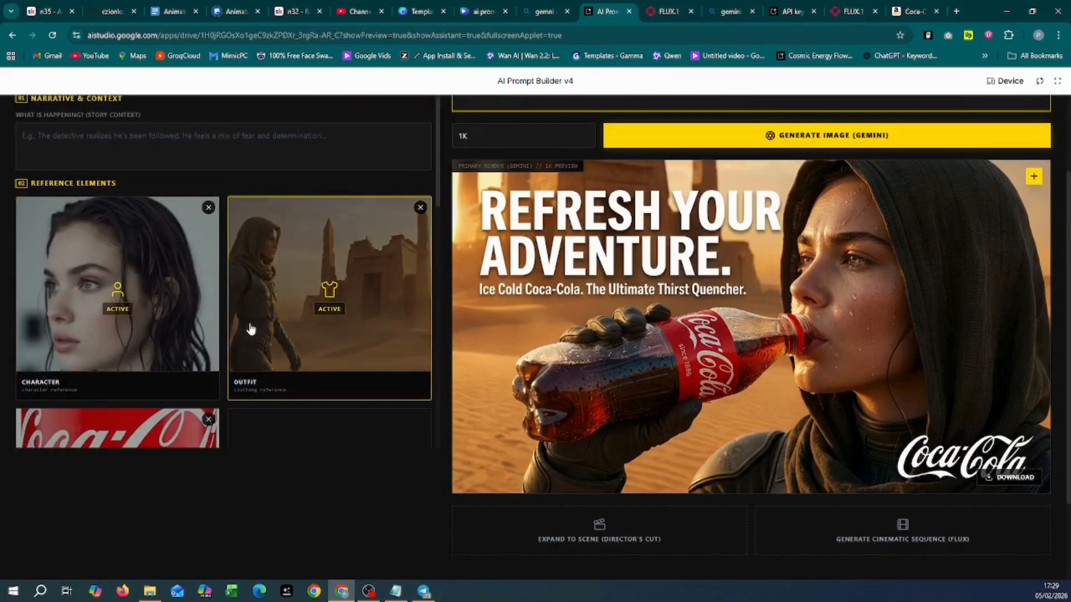
{"action": "scroll", "coordinate": [184, 312], "scroll_direction": "down", "scroll_amount": 6}
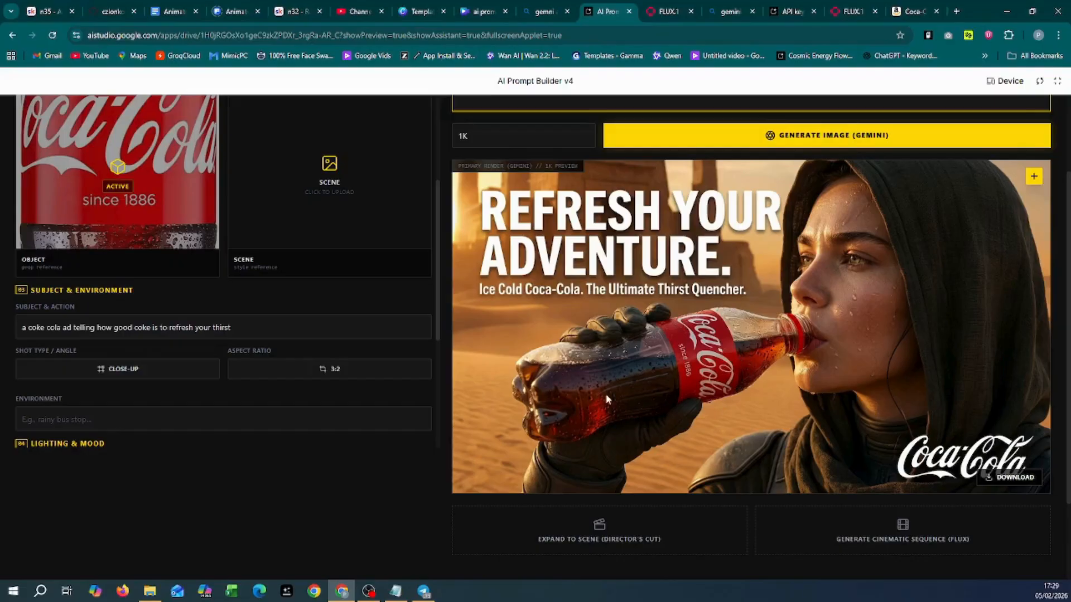
{"action": "scroll", "coordinate": [640, 346], "scroll_direction": "down", "scroll_amount": 2}
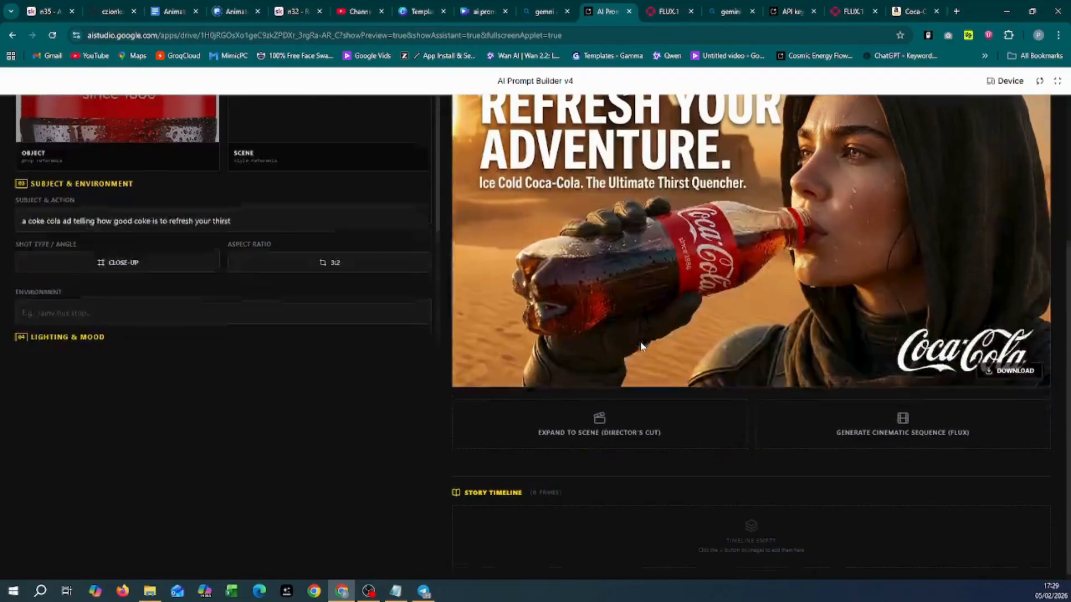
{"action": "scroll", "coordinate": [641, 346], "scroll_direction": "up", "scroll_amount": 2}
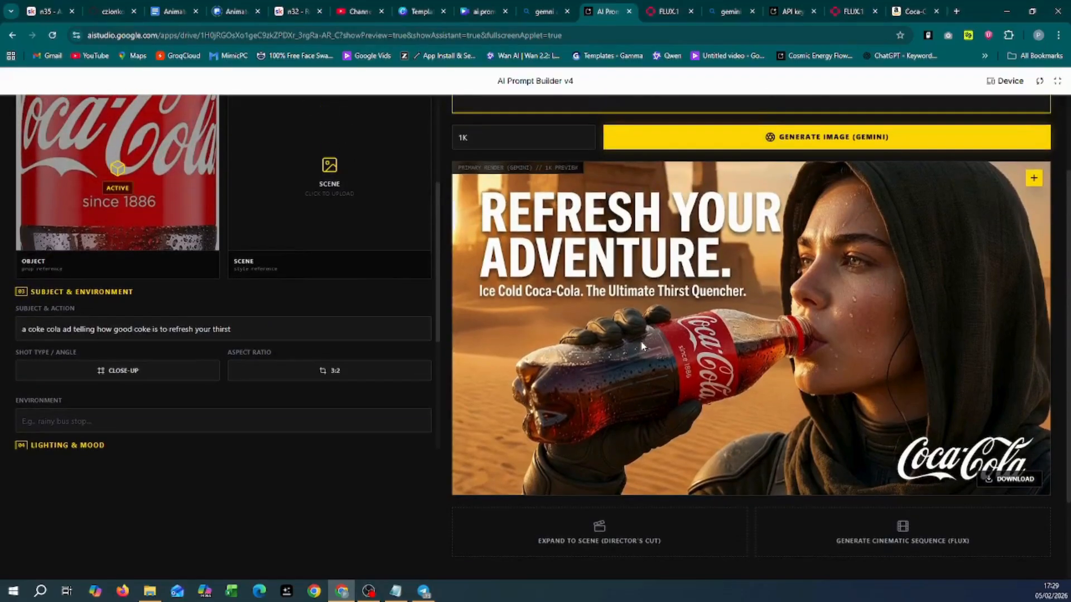
{"action": "scroll", "coordinate": [641, 344], "scroll_direction": "down", "scroll_amount": 1}
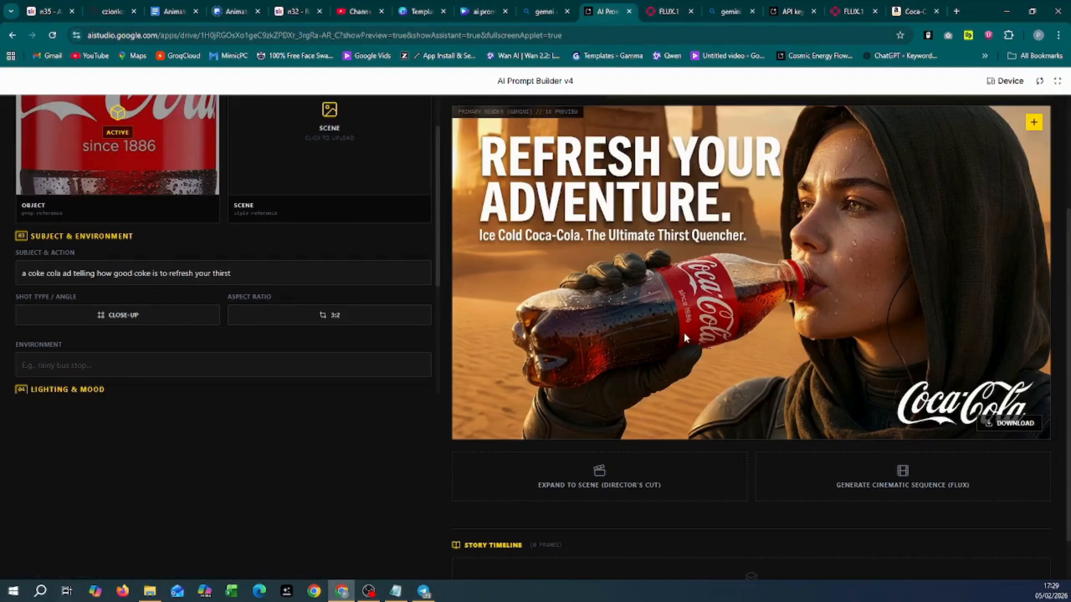
{"action": "scroll", "coordinate": [683, 332], "scroll_direction": "down", "scroll_amount": 1}
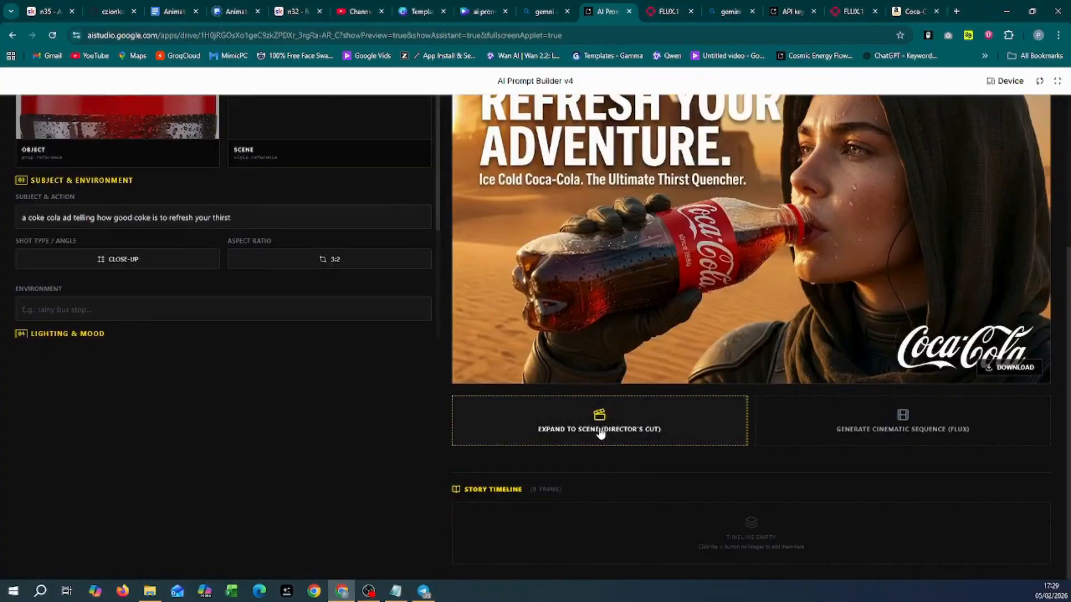
Step: Expand the ad image into a Director's Cut scene treatment and review it
{"action": "left_click", "coordinate": [601, 433]}
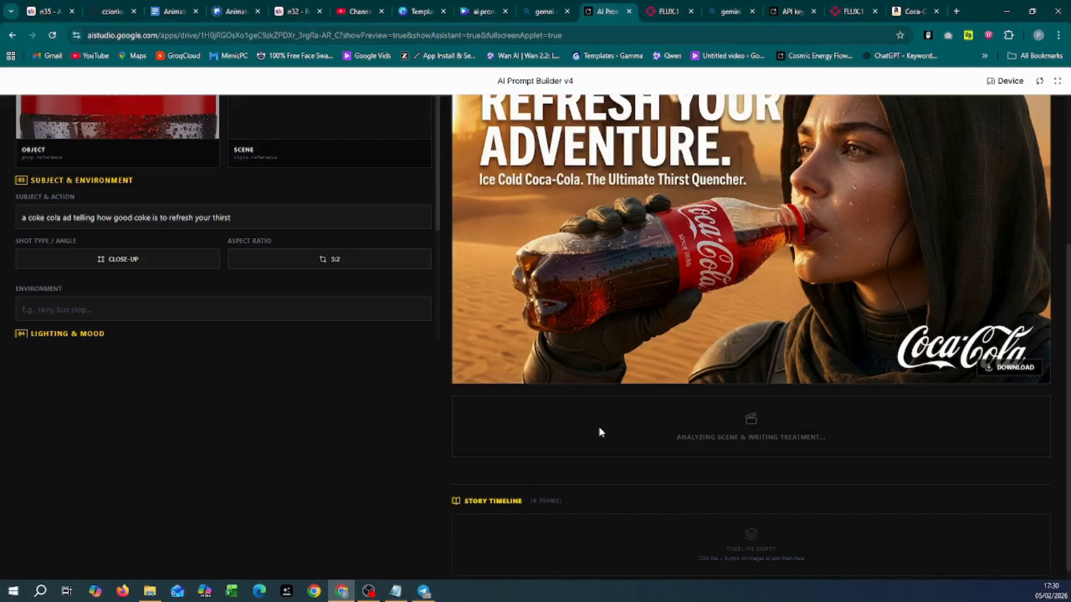
{"action": "scroll", "coordinate": [404, 425], "scroll_direction": "up", "scroll_amount": 2}
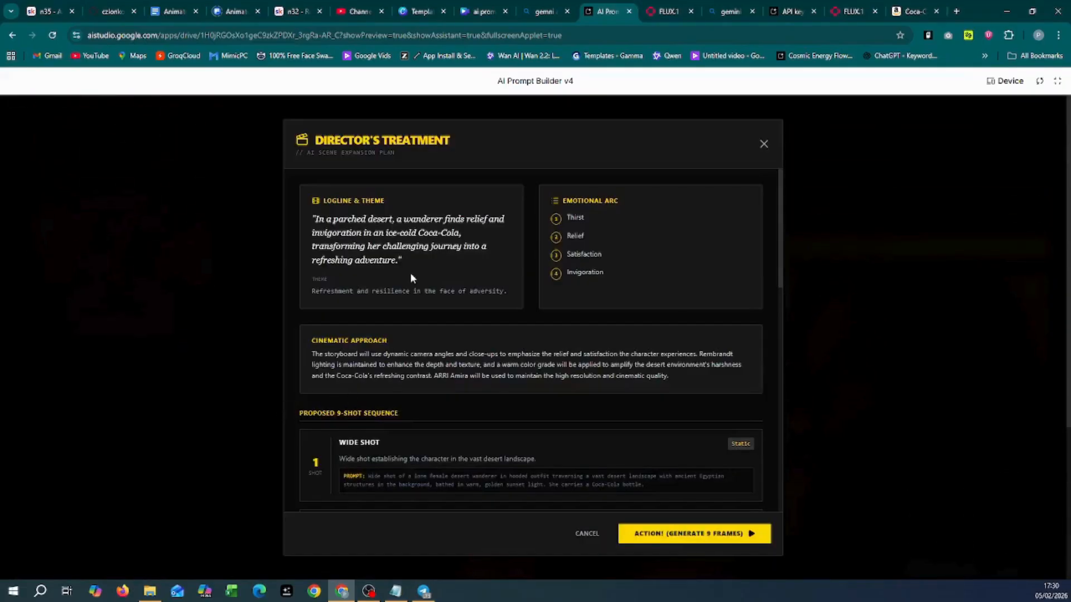
{"action": "scroll", "coordinate": [440, 274], "scroll_direction": "down", "scroll_amount": 1}
{"action": "scroll", "coordinate": [438, 279], "scroll_direction": "up", "scroll_amount": 1}
{"action": "scroll", "coordinate": [419, 265], "scroll_direction": "down", "scroll_amount": 2}
{"action": "scroll", "coordinate": [419, 265], "scroll_direction": "up", "scroll_amount": 1}
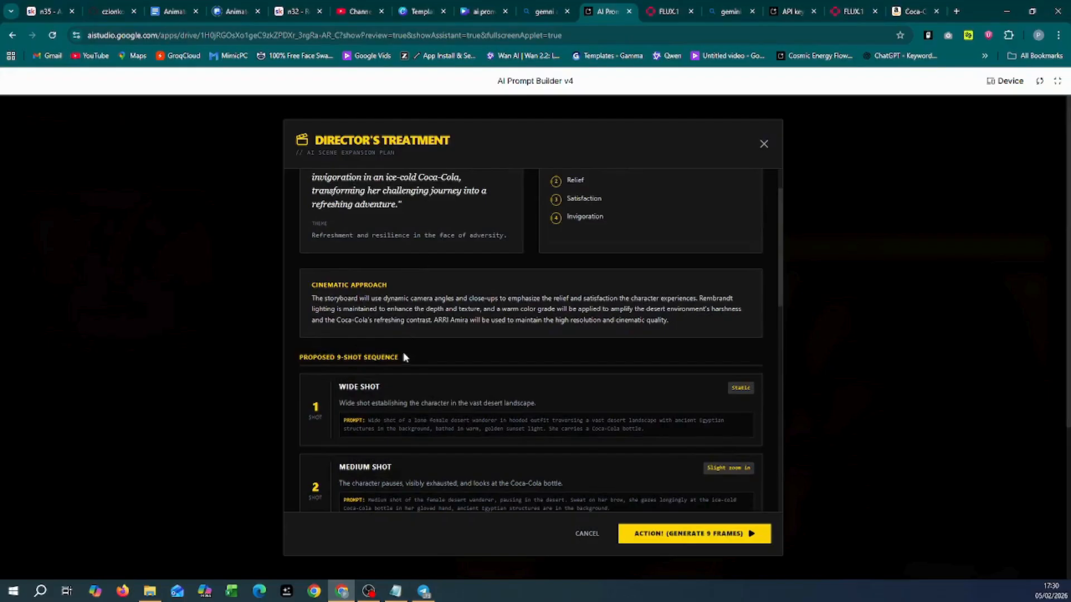
{"action": "scroll", "coordinate": [420, 320], "scroll_direction": "down", "scroll_amount": 1}
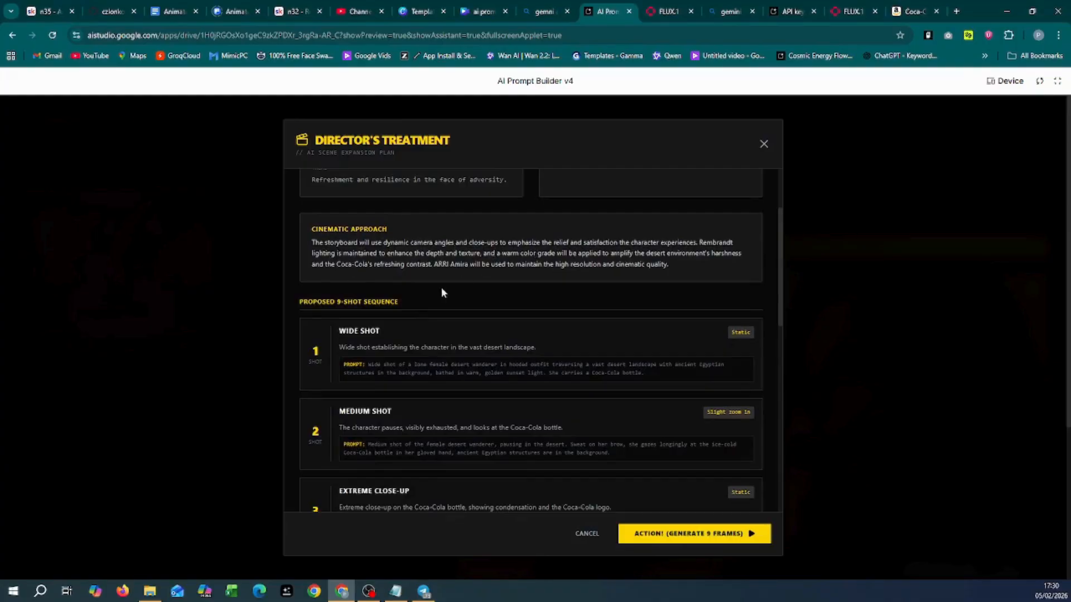
Step: Scroll to the end of the treatment and generate all nine frames
{"action": "scroll", "coordinate": [445, 360], "scroll_direction": "down", "scroll_amount": 1}
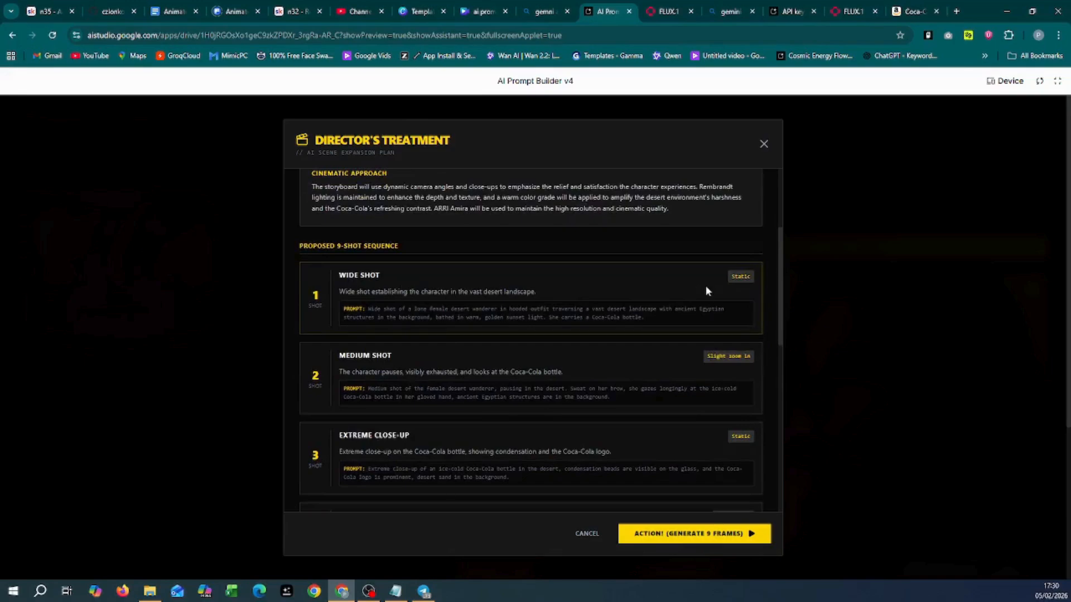
{"action": "scroll", "coordinate": [547, 382], "scroll_direction": "down", "scroll_amount": 2}
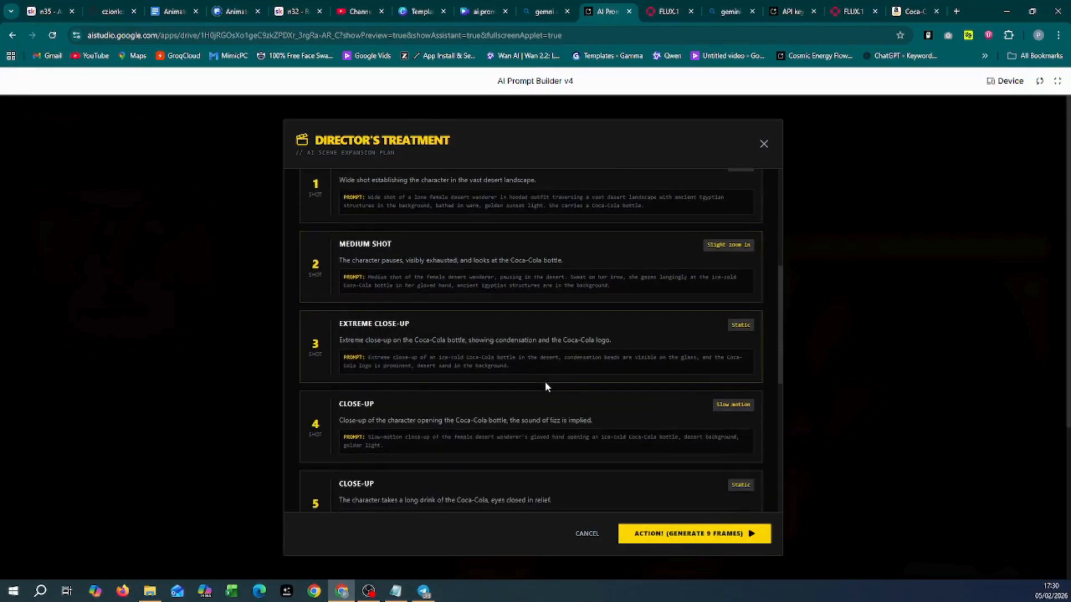
{"action": "scroll", "coordinate": [545, 384], "scroll_direction": "down", "scroll_amount": 3}
{"action": "scroll", "coordinate": [544, 382], "scroll_direction": "down", "scroll_amount": 4}
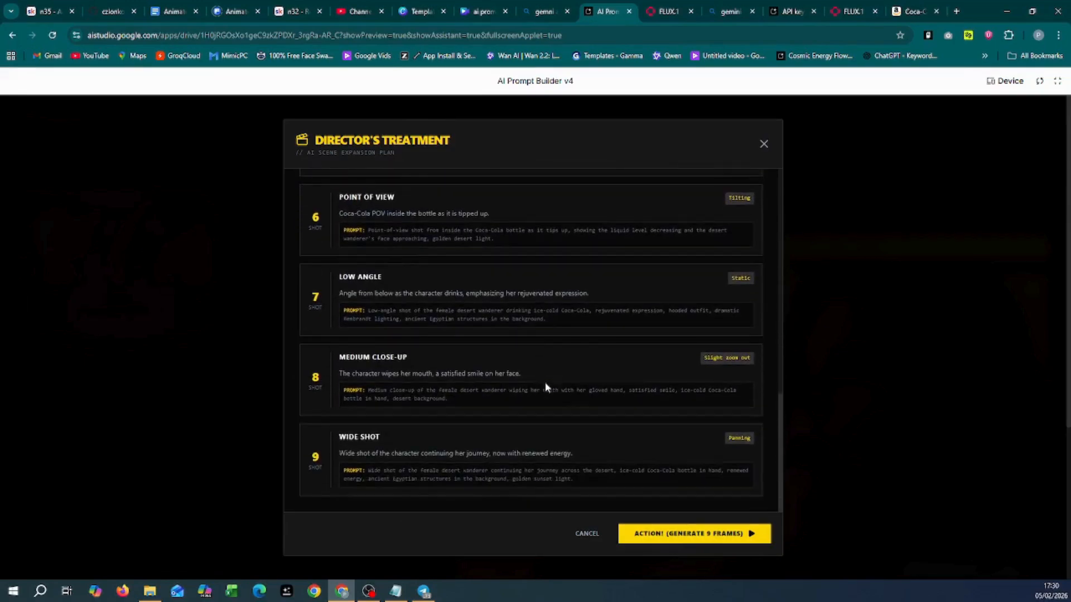
{"action": "left_click", "coordinate": [682, 535]}
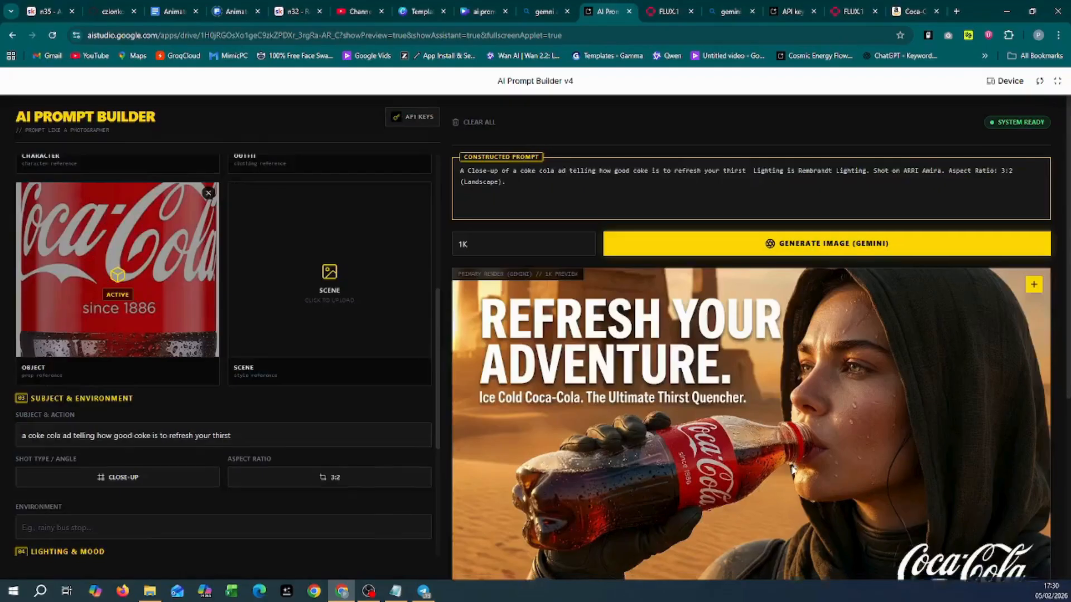
Step: Check scene 1's camera motion stays Static / Tripod and scroll through the nine-frame timeline
{"action": "scroll", "coordinate": [794, 468], "scroll_direction": "down", "scroll_amount": 5}
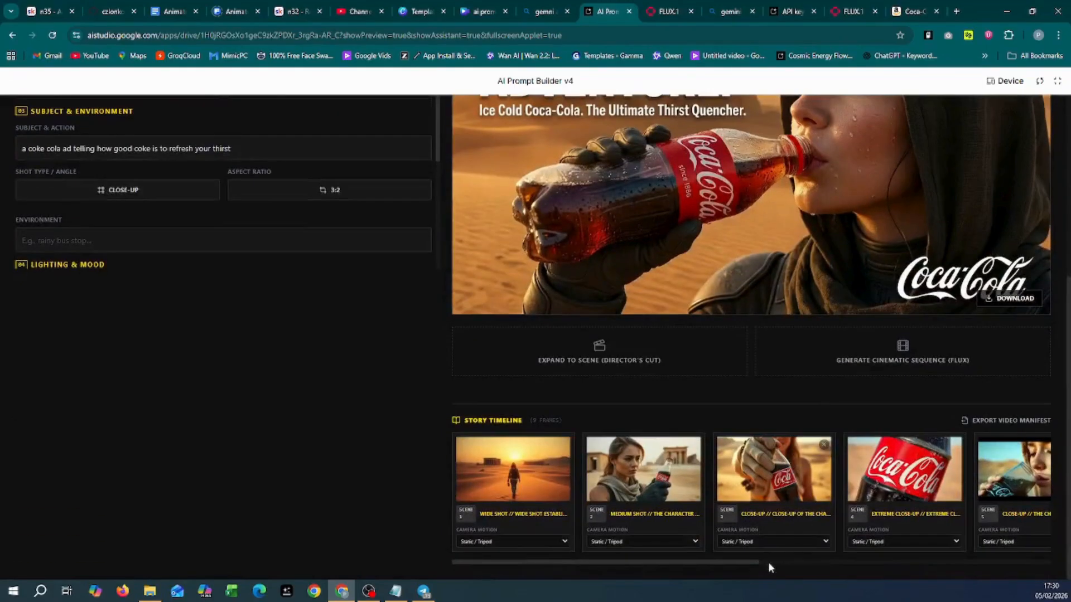
{"action": "mouse_move", "coordinate": [539, 490]}
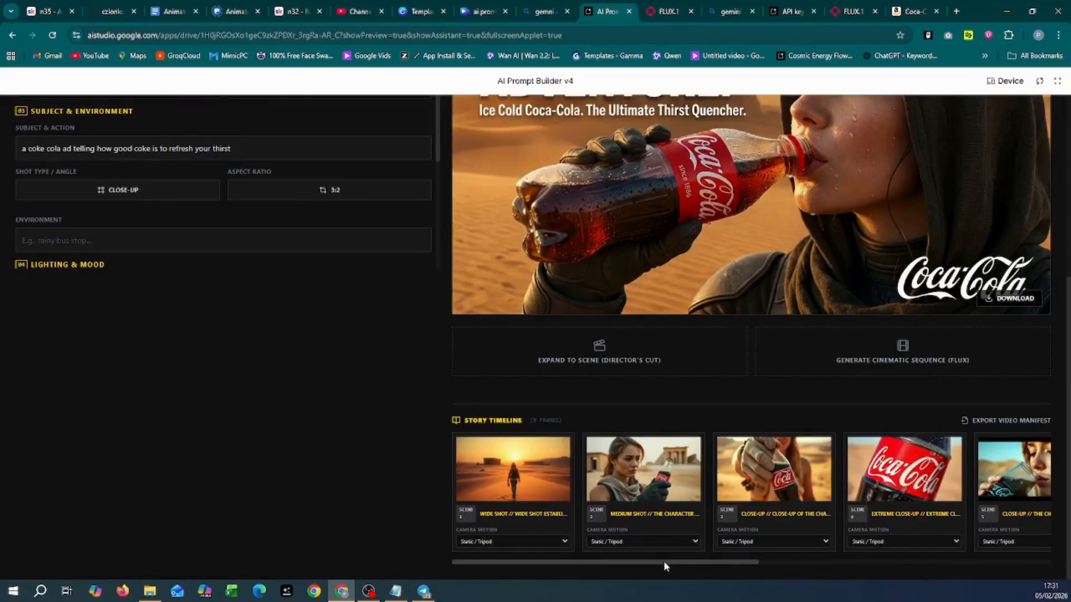
{"action": "left_click_drag", "start_coordinate": [664, 561], "coordinate": [713, 562]}
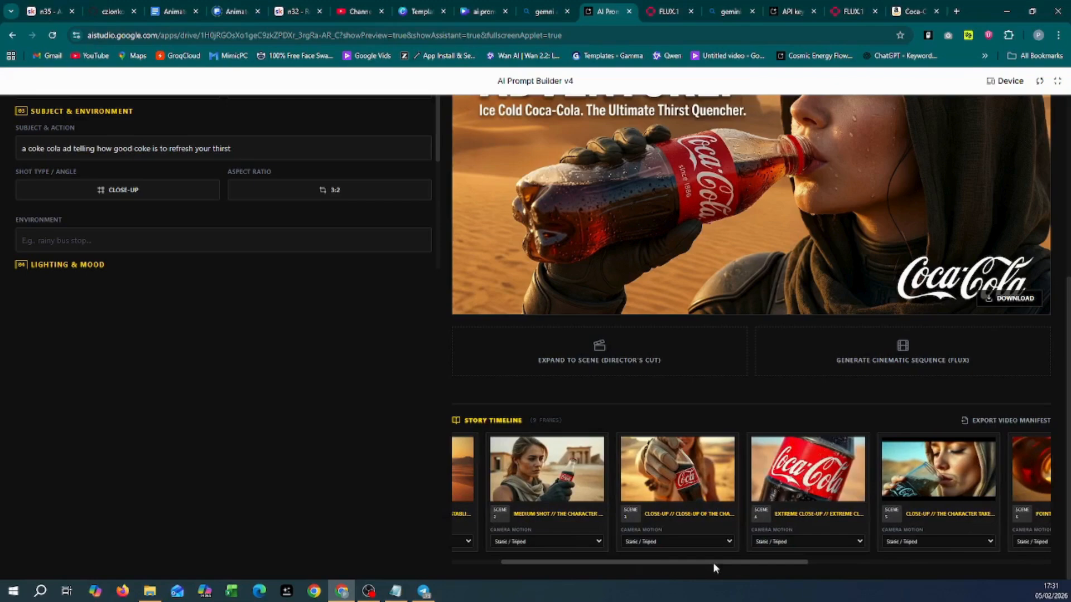
{"action": "left_click_drag", "start_coordinate": [713, 562], "coordinate": [664, 570]}
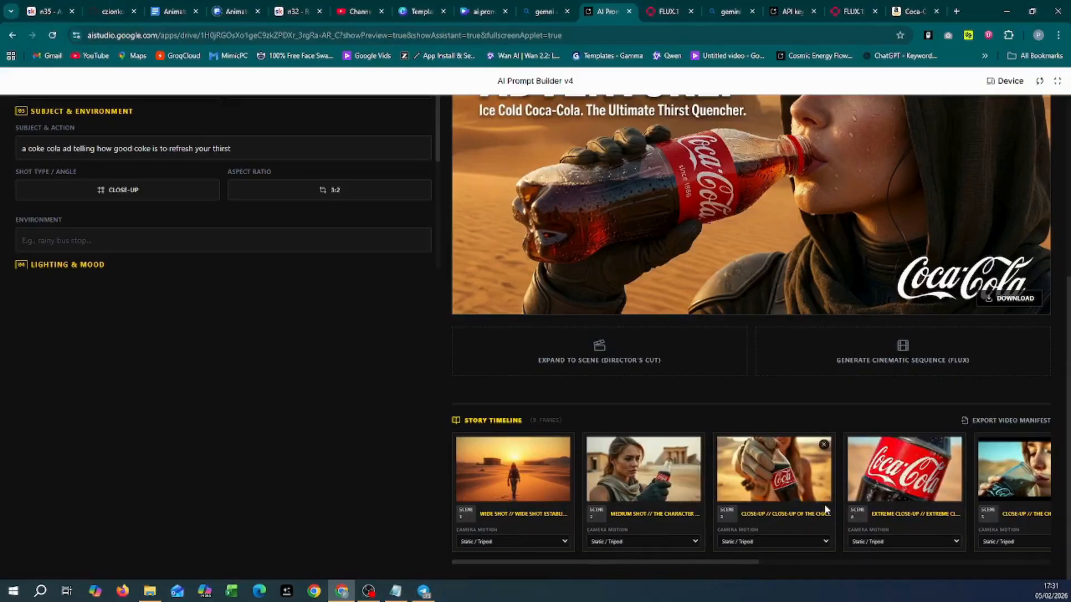
{"action": "left_click", "coordinate": [564, 541]}
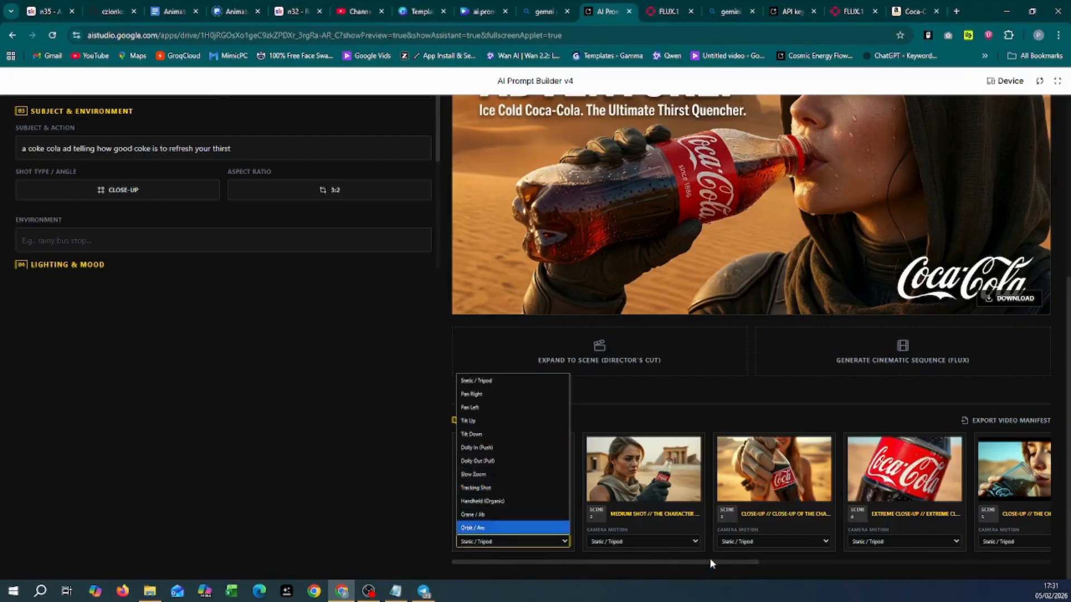
{"action": "left_click_drag", "start_coordinate": [711, 558], "coordinate": [982, 571]}
{"action": "scroll", "coordinate": [1032, 569], "scroll_direction": "right", "scroll_amount": 2}
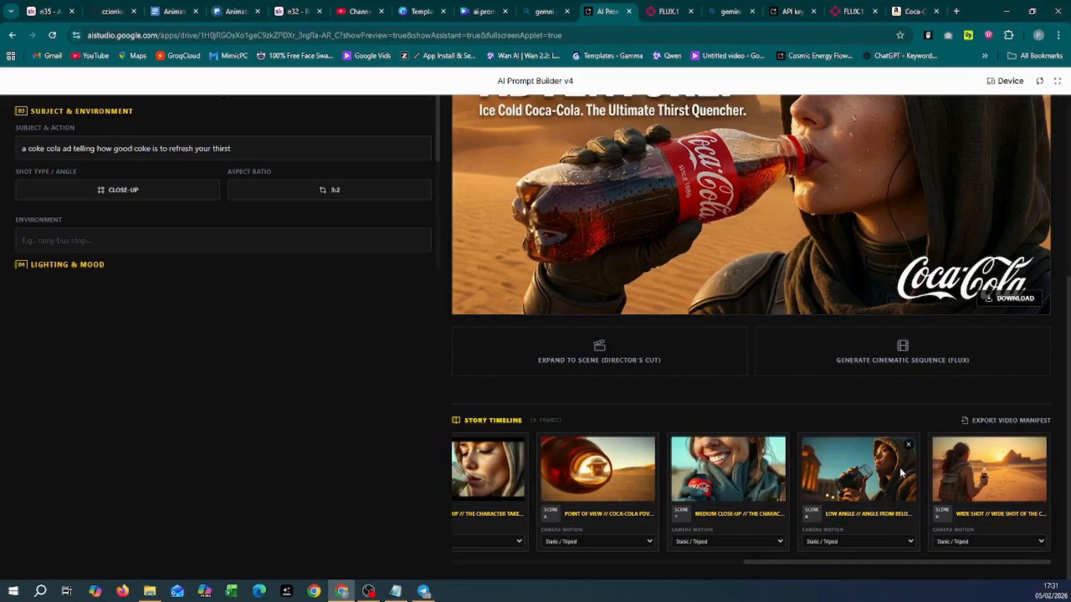
Step: Export the story timeline as a video manifest, keeping Kling (FAL) as the model
{"action": "left_click", "coordinate": [995, 422]}
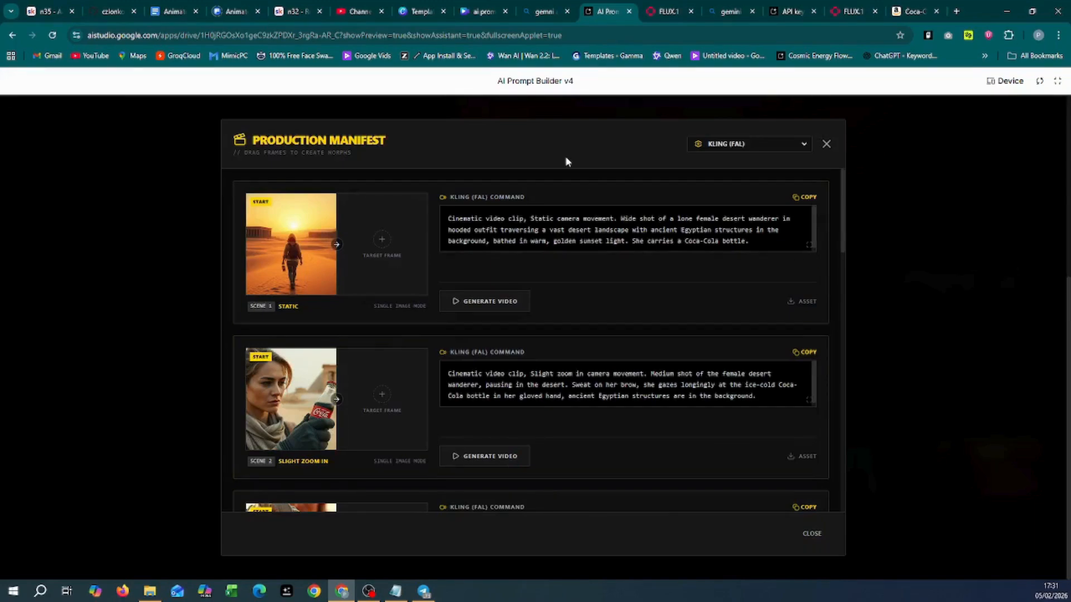
{"action": "left_click", "coordinate": [769, 148]}
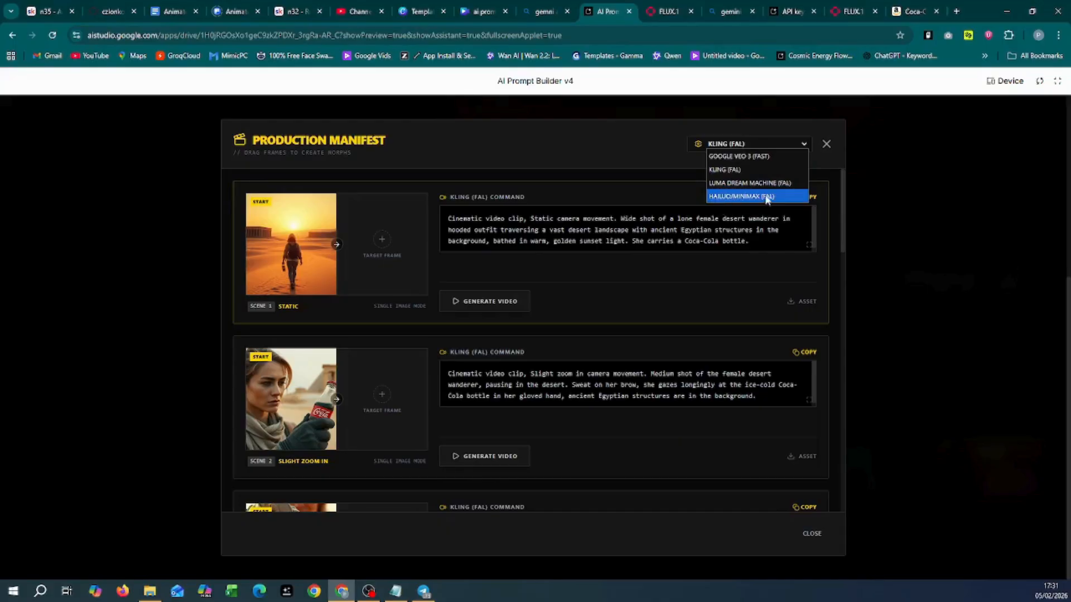
{"action": "left_click", "coordinate": [618, 143]}
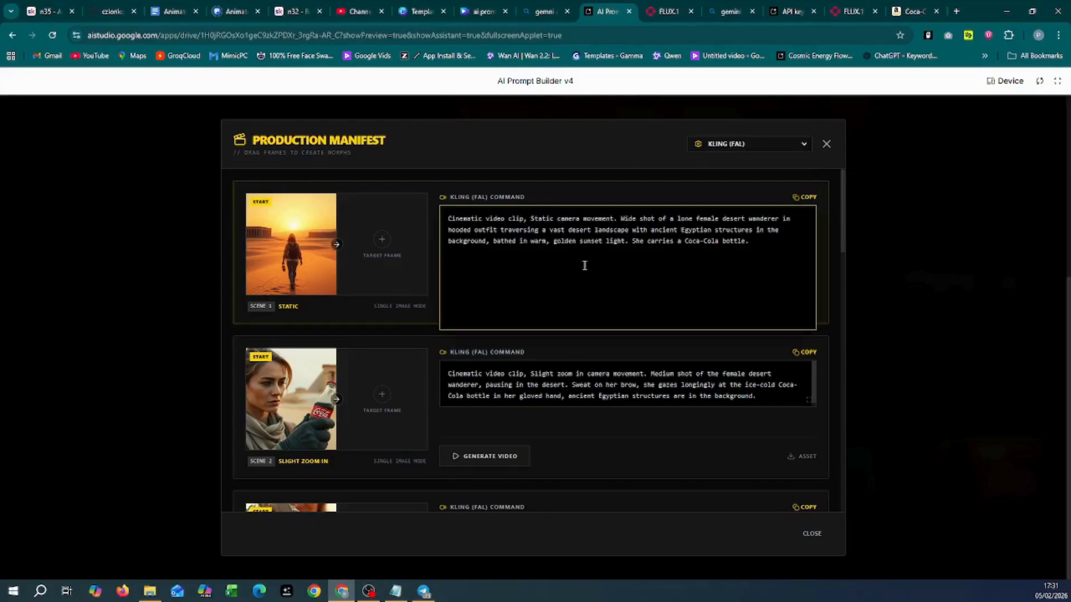
{"action": "scroll", "coordinate": [633, 296], "scroll_direction": "down", "scroll_amount": 7}
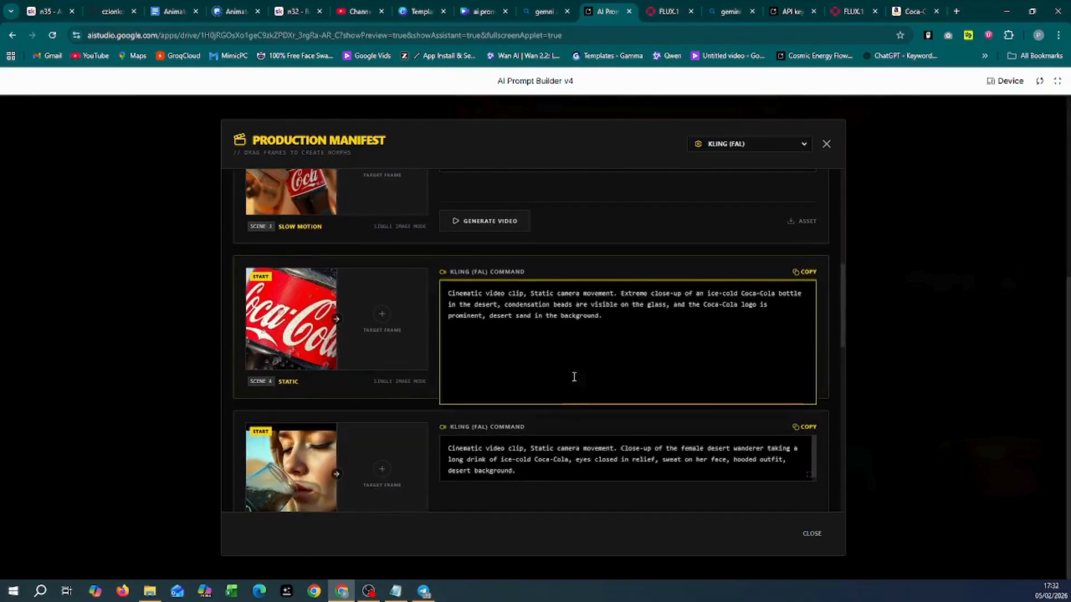
{"action": "scroll", "coordinate": [574, 376], "scroll_direction": "up", "scroll_amount": 2}
{"action": "scroll", "coordinate": [675, 303], "scroll_direction": "up", "scroll_amount": 5}
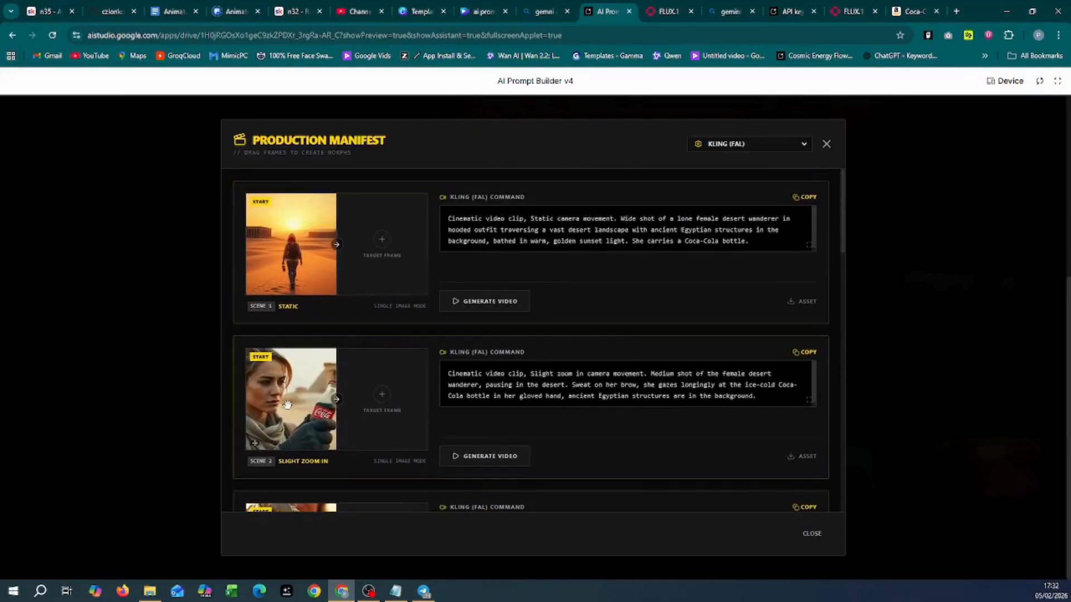
Step: Try linking Scene 2's image as Scene 1's target frame and review Scene 1's command
{"action": "mouse_move", "coordinate": [286, 407]}
{"action": "left_mouse_down"}
{"action": "mouse_move", "coordinate": [345, 286]}
{"action": "mouse_move", "coordinate": [298, 322]}
{"action": "mouse_move", "coordinate": [284, 403]}
{"action": "left_mouse_up"}
{"action": "scroll", "coordinate": [370, 375], "scroll_direction": "down", "scroll_amount": 3}
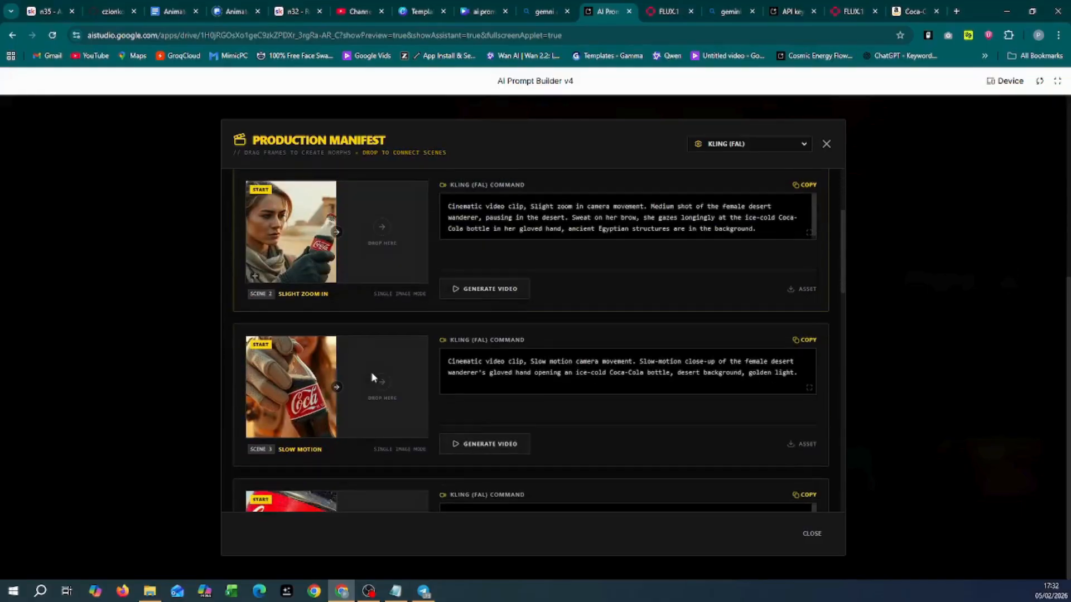
{"action": "scroll", "coordinate": [306, 307], "scroll_direction": "up", "scroll_amount": 3}
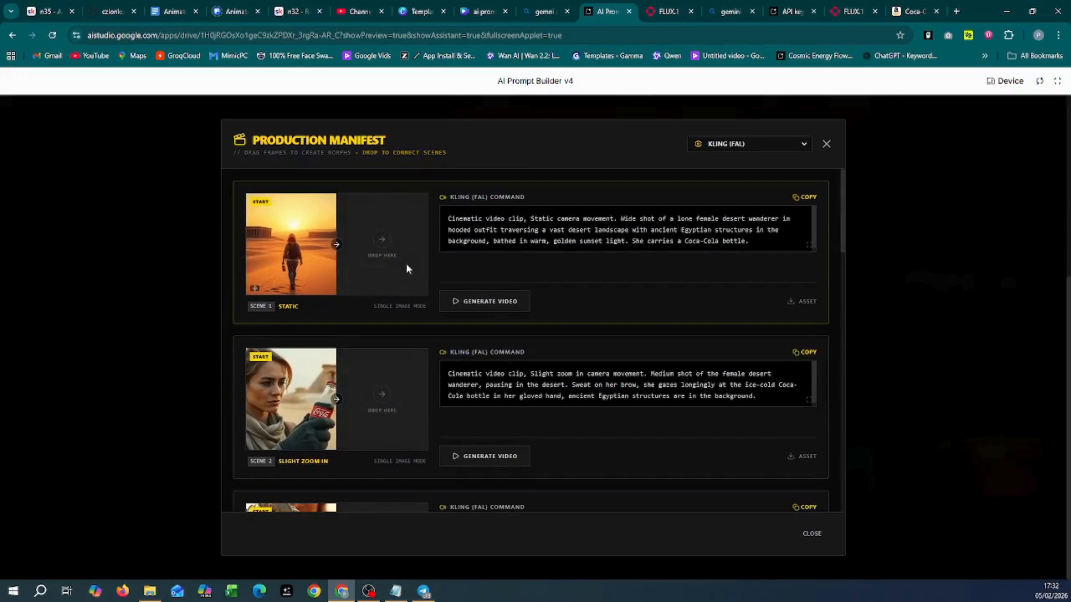
{"action": "left_click", "coordinate": [625, 241]}
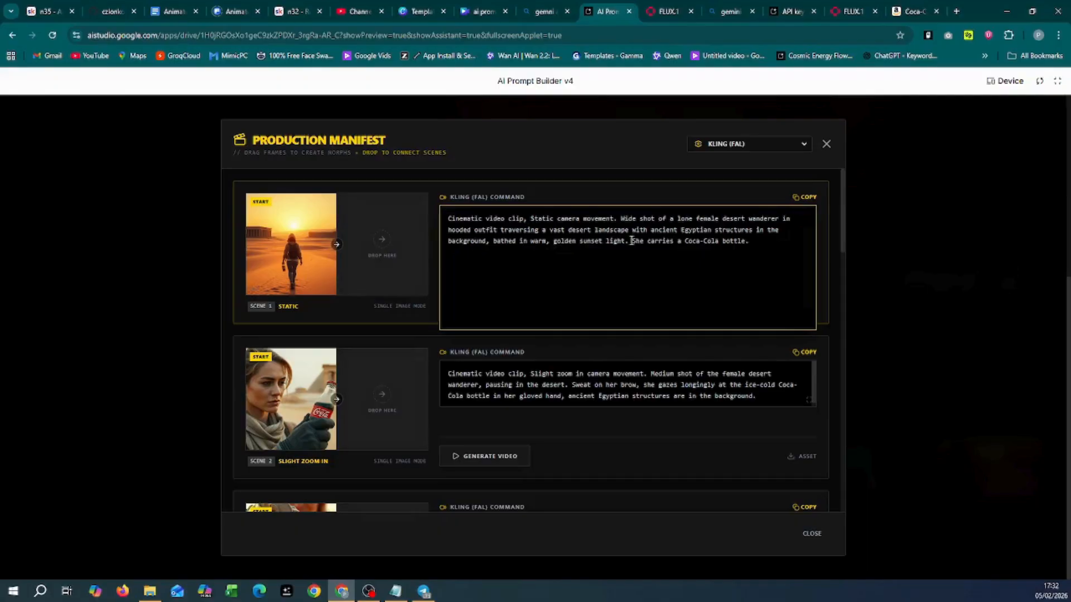
{"action": "left_click", "coordinate": [390, 400]}
{"action": "scroll", "coordinate": [373, 376], "scroll_direction": "down", "scroll_amount": 2}
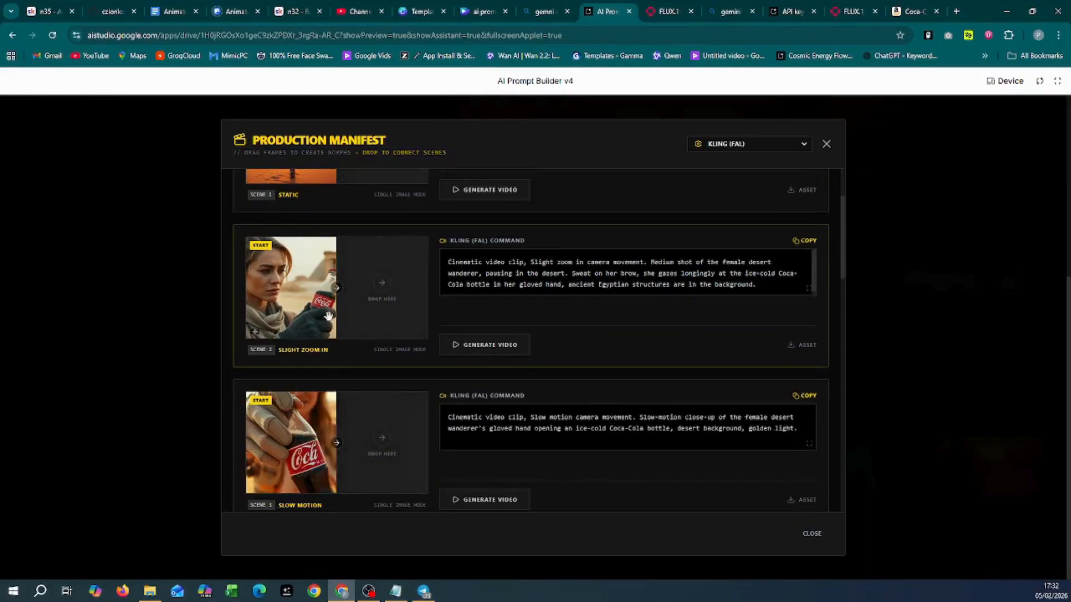
{"action": "scroll", "coordinate": [405, 301], "scroll_direction": "up", "scroll_amount": 2}
{"action": "scroll", "coordinate": [415, 412], "scroll_direction": "down", "scroll_amount": 3}
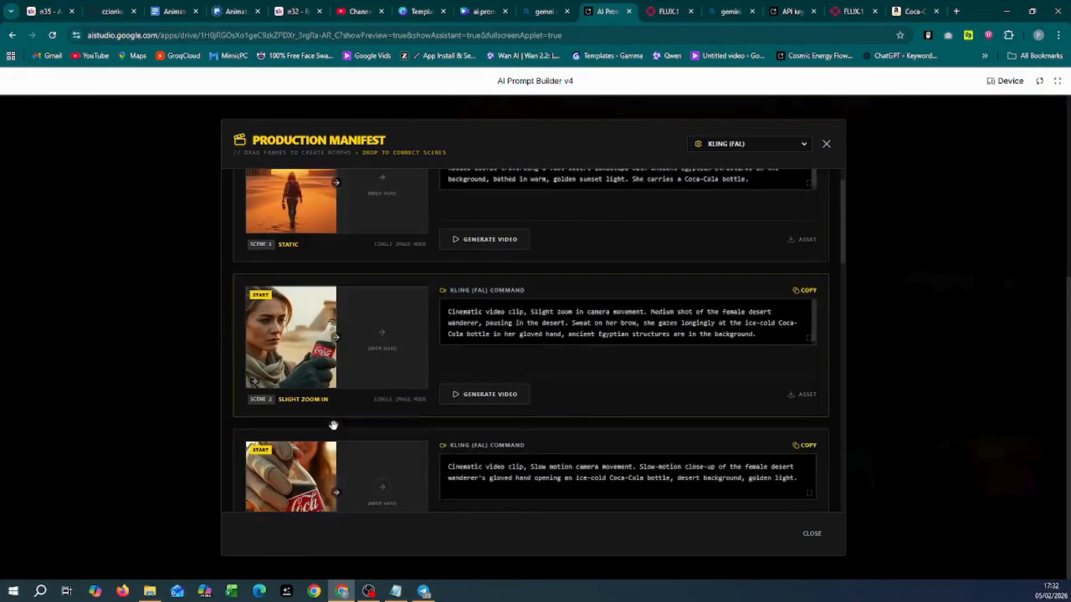
{"action": "scroll", "coordinate": [358, 434], "scroll_direction": "down", "scroll_amount": 3}
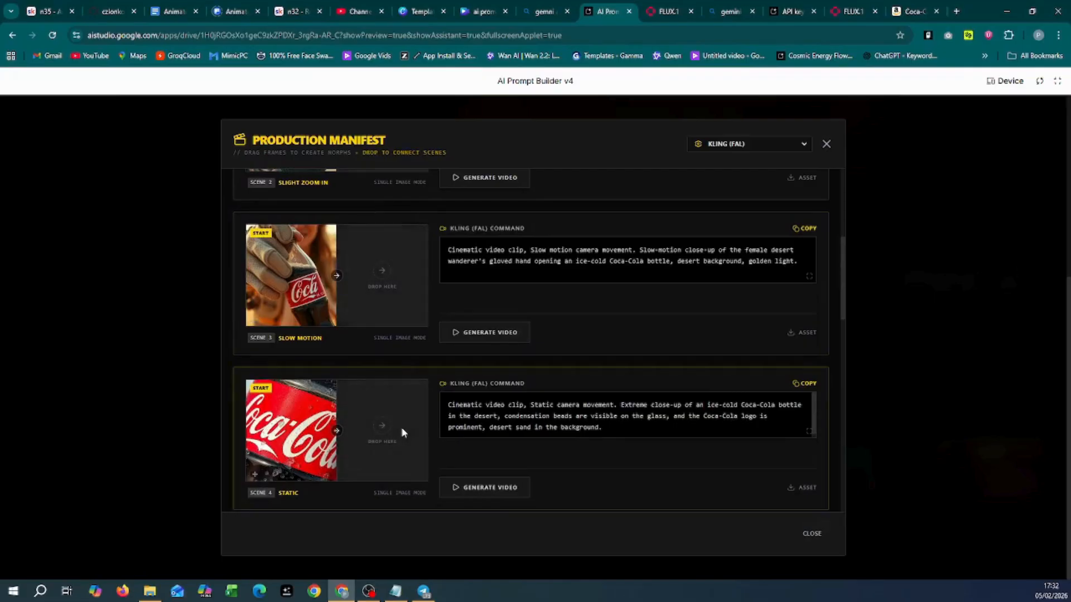
{"action": "scroll", "coordinate": [402, 433], "scroll_direction": "up", "scroll_amount": 1}
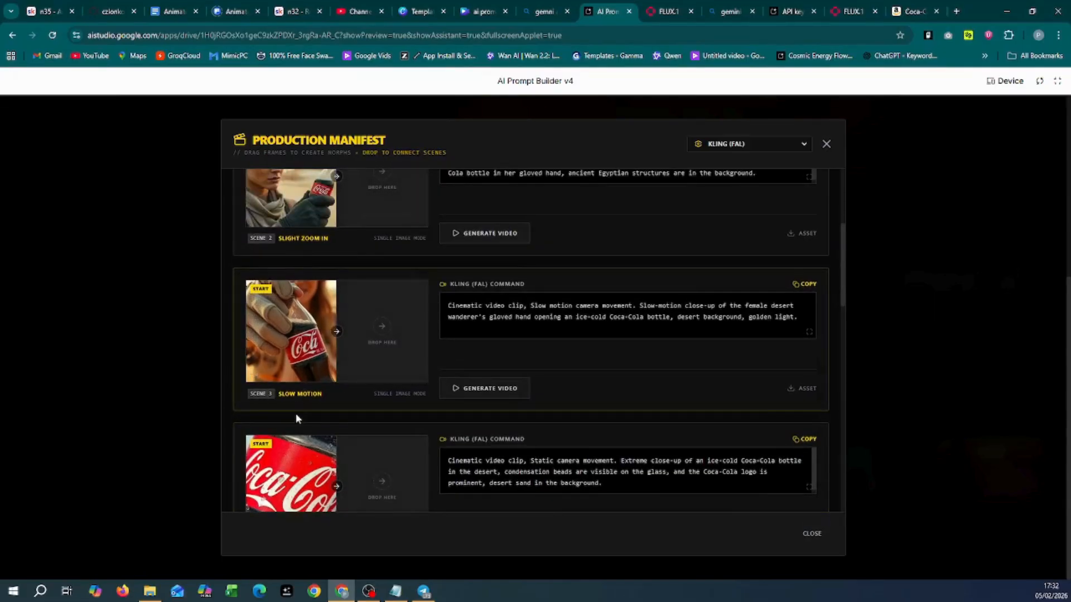
{"action": "scroll", "coordinate": [359, 327], "scroll_direction": "up", "scroll_amount": 1}
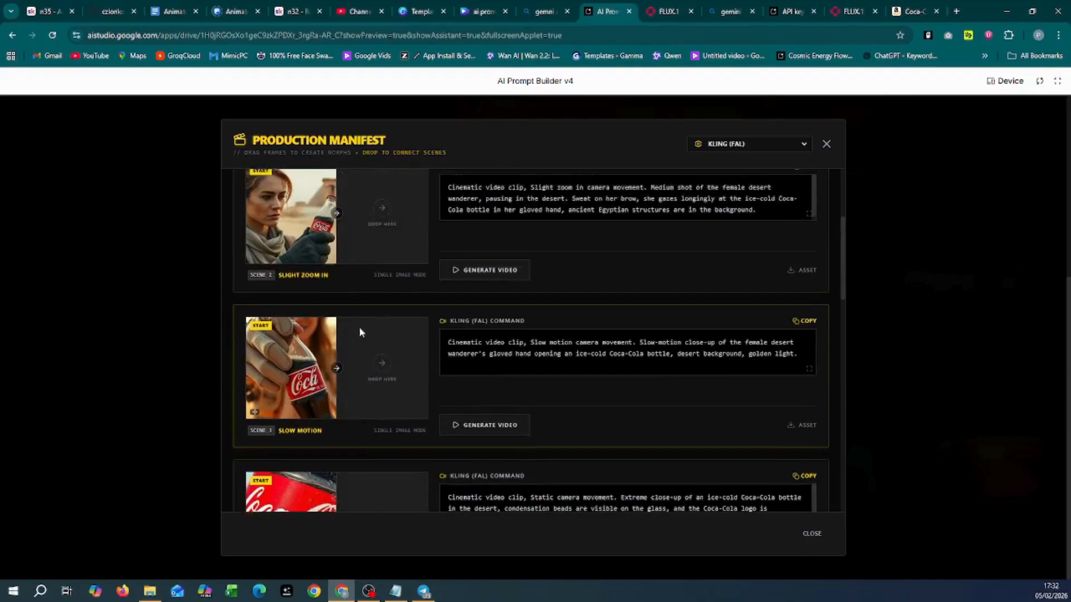
{"action": "scroll", "coordinate": [360, 332], "scroll_direction": "up", "scroll_amount": 2}
{"action": "scroll", "coordinate": [358, 313], "scroll_direction": "up", "scroll_amount": 3}
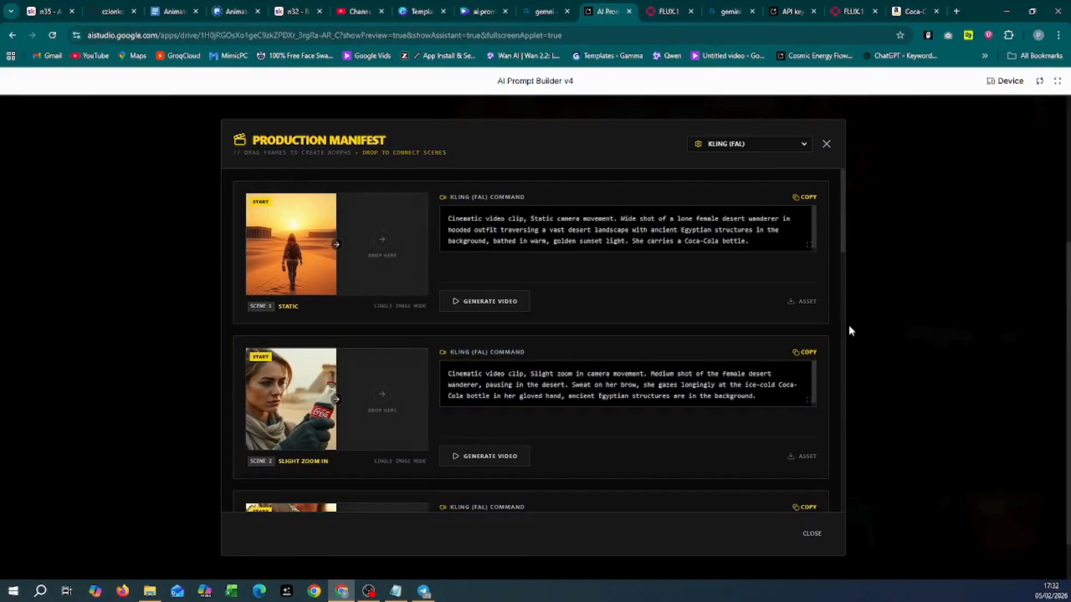
Step: Switch the video model to Luma Dream Machine (FAL) and watch Scene 1's clip full screen
{"action": "left_click", "coordinate": [753, 148]}
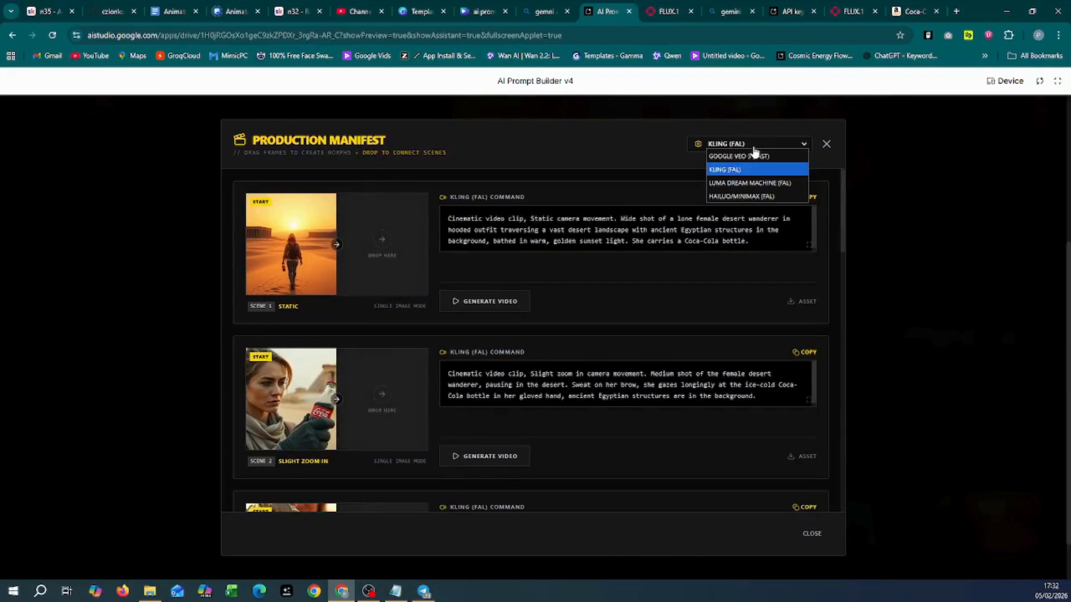
{"action": "left_click", "coordinate": [755, 184]}
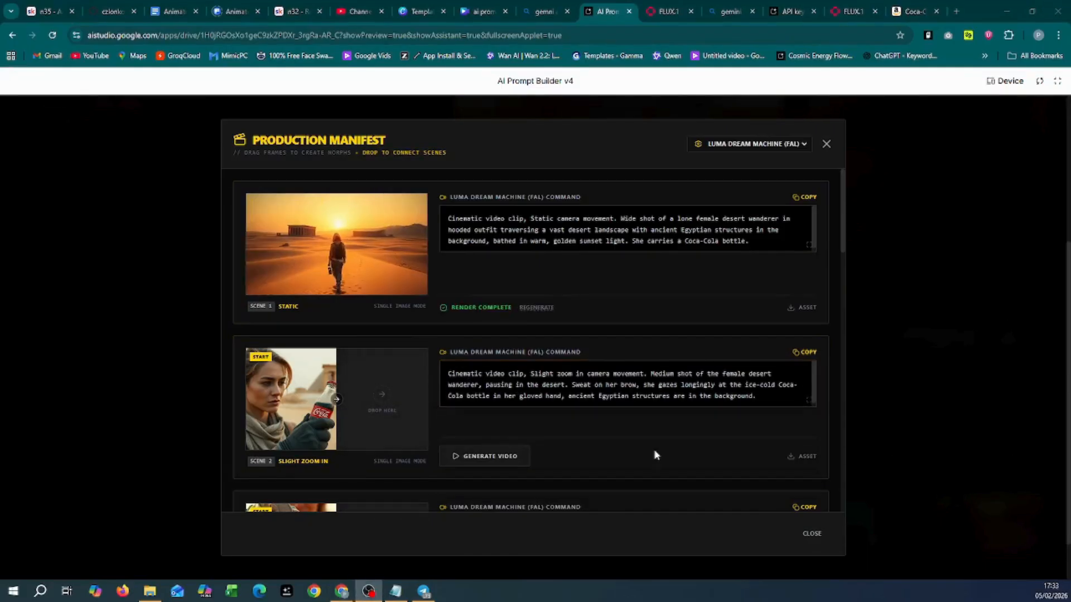
{"action": "mouse_move", "coordinate": [366, 247]}
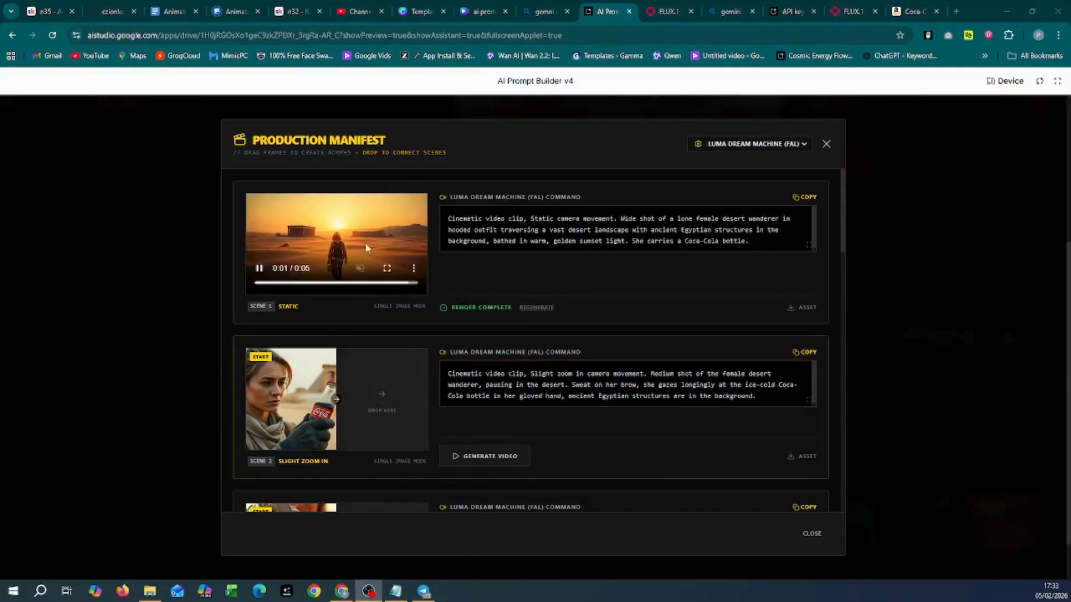
{"action": "left_click", "coordinate": [386, 269]}
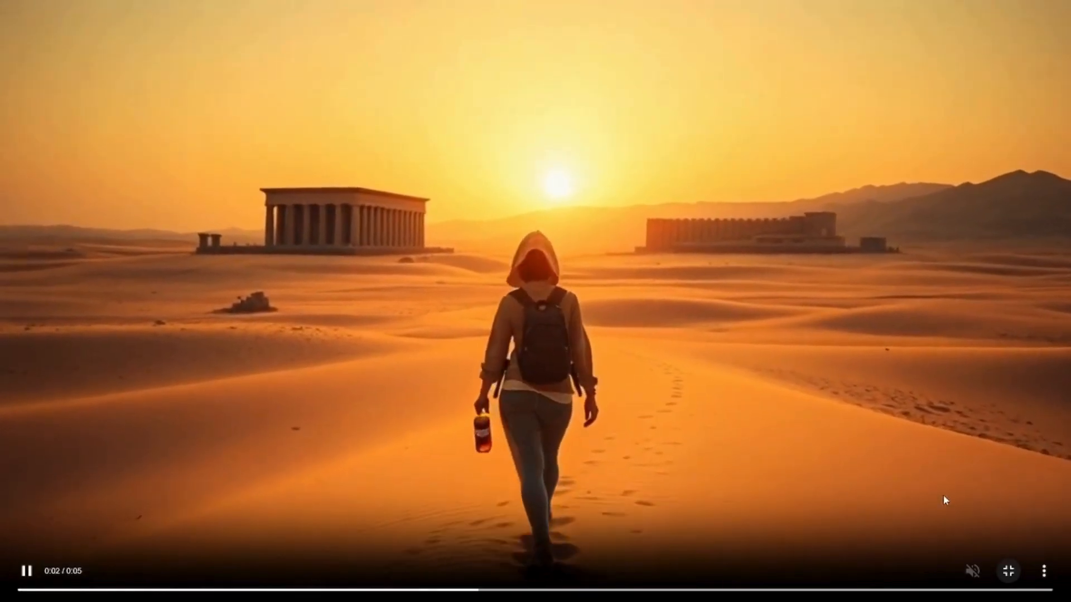
{"action": "left_click", "coordinate": [1008, 571]}
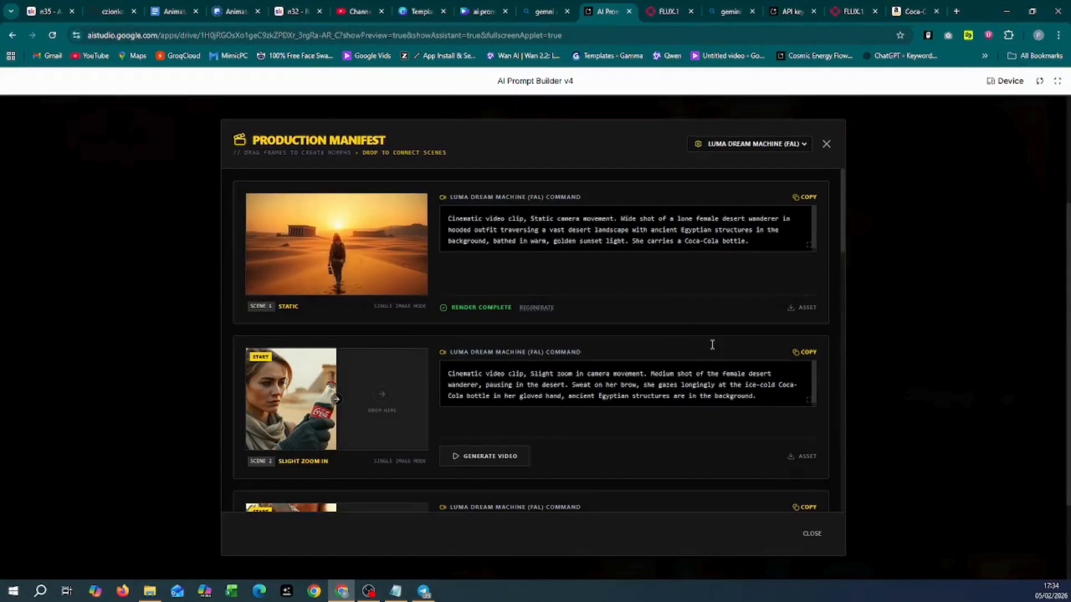
Step: Set the video model back to Kling (FAL) and render Scene 2's clip
{"action": "left_click", "coordinate": [616, 401]}
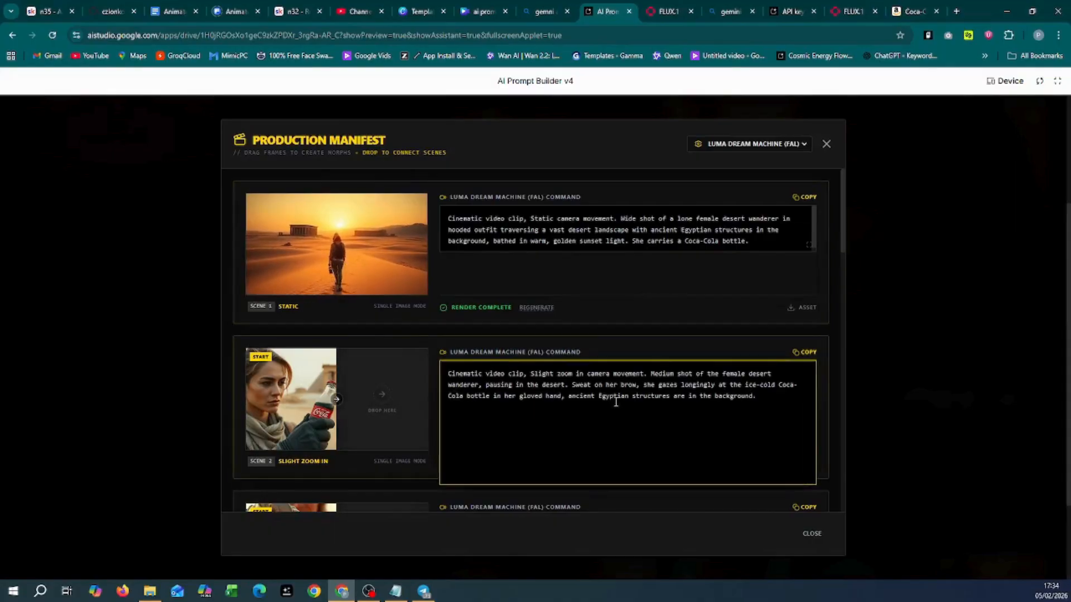
{"action": "scroll", "coordinate": [506, 412], "scroll_direction": "down", "scroll_amount": 1}
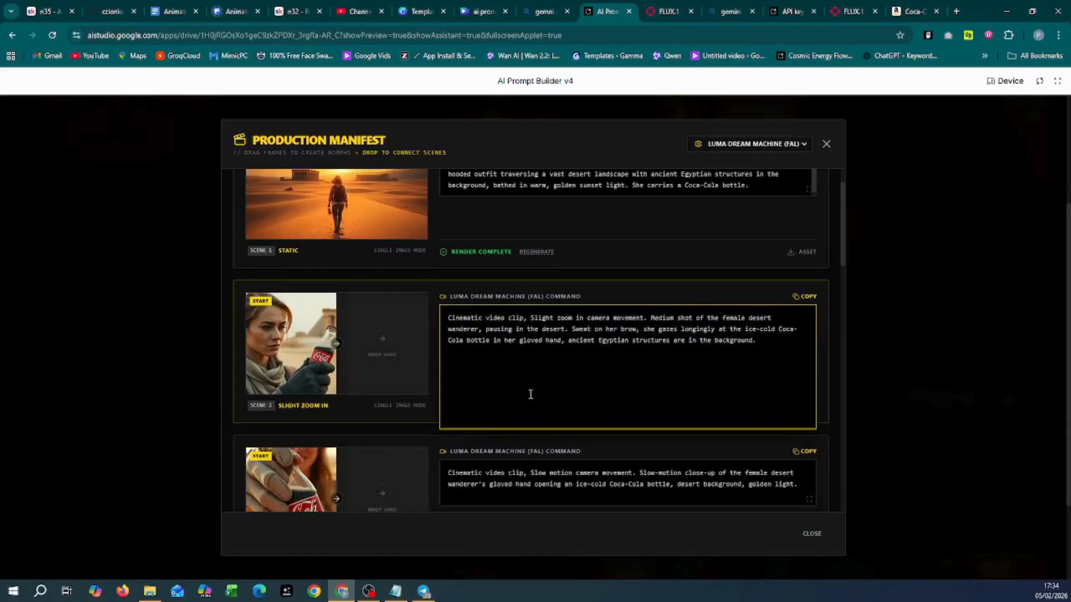
{"action": "left_click", "coordinate": [682, 304]}
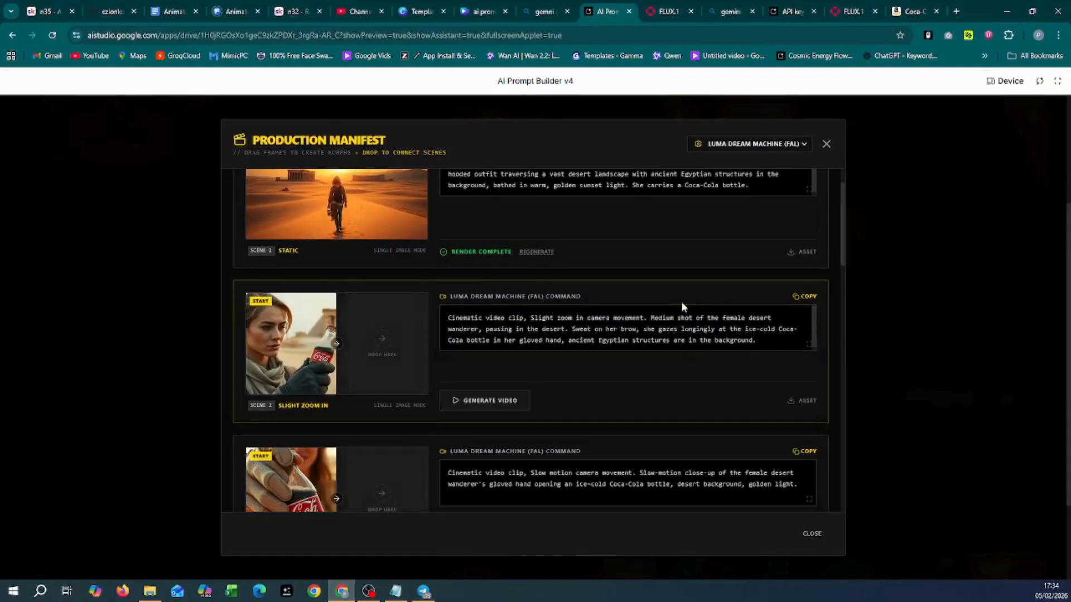
{"action": "left_click", "coordinate": [734, 144]}
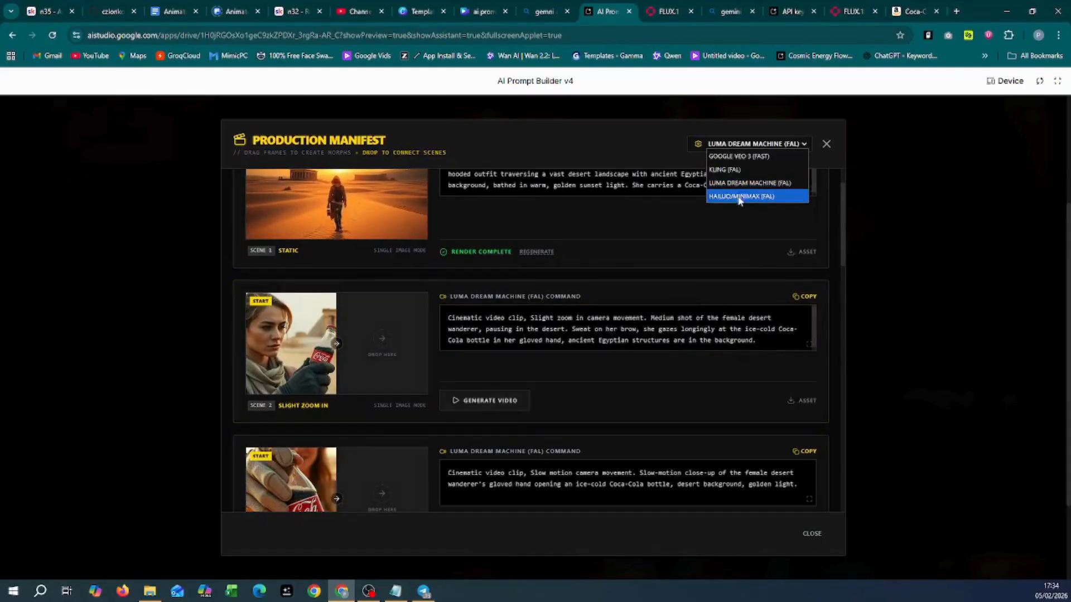
{"action": "left_click", "coordinate": [739, 173]}
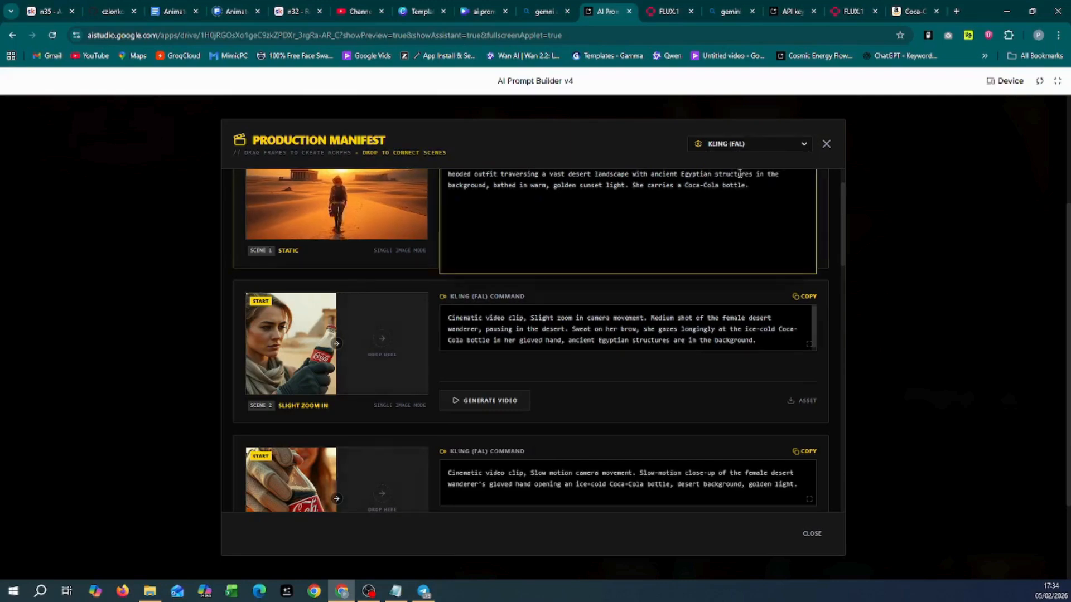
{"action": "left_click", "coordinate": [622, 323]}
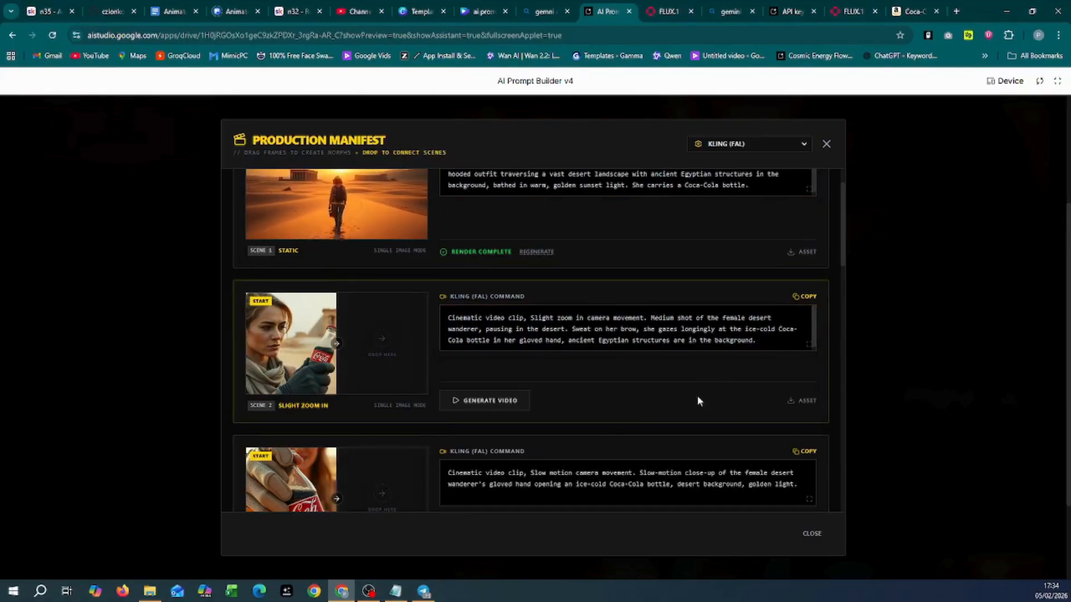
{"action": "left_click", "coordinate": [484, 403]}
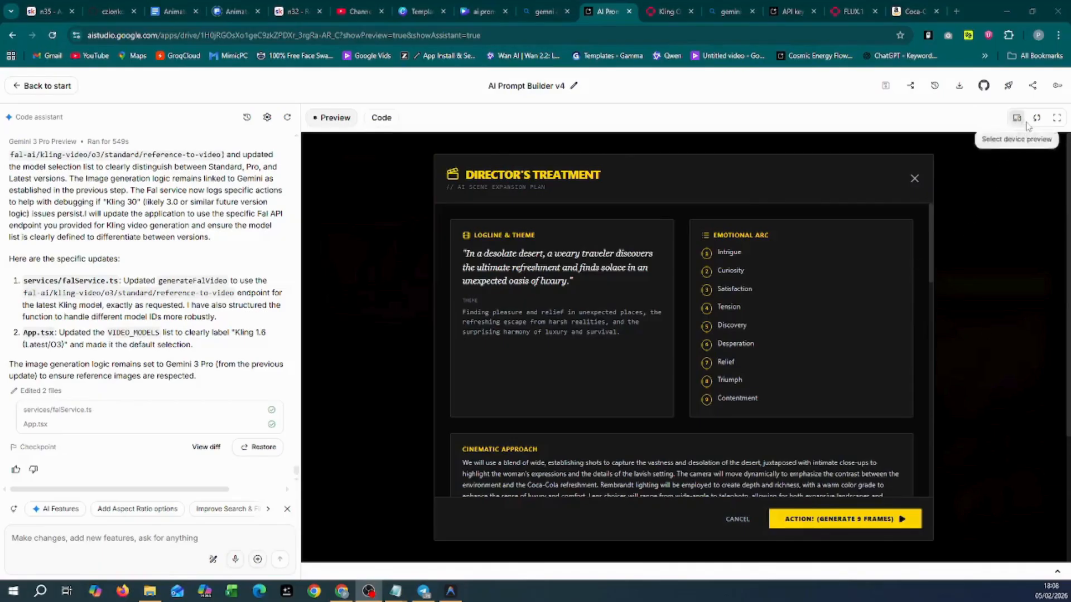
Step: In full-screen preview, review the Proposed 9-Shot Sequence and generate its nine frames
{"action": "left_click", "coordinate": [1056, 118]}
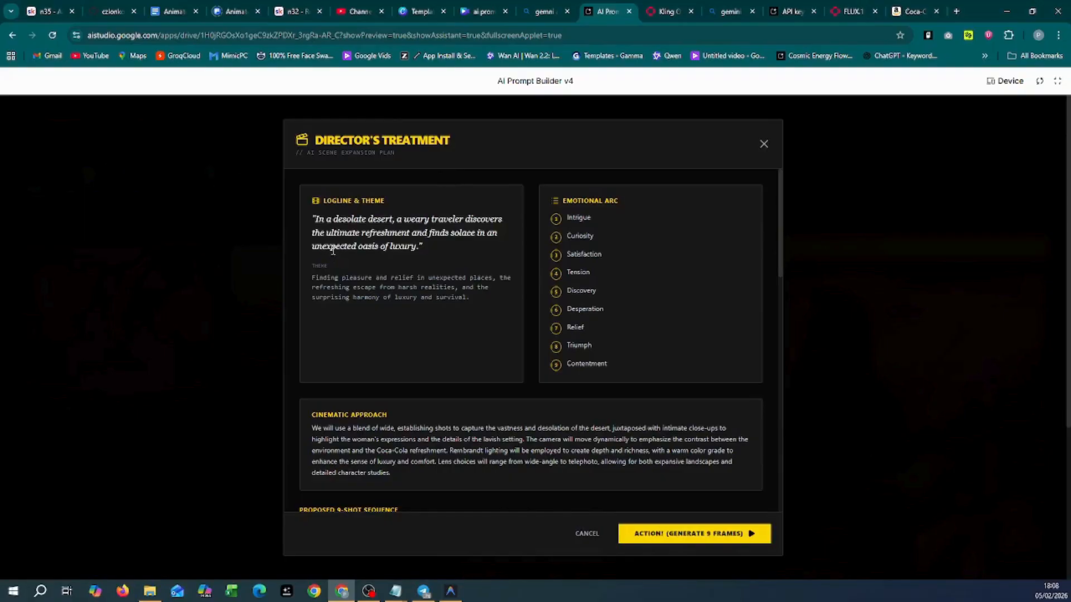
{"action": "scroll", "coordinate": [430, 279], "scroll_direction": "down", "scroll_amount": 3}
{"action": "scroll", "coordinate": [431, 279], "scroll_direction": "down", "scroll_amount": 2}
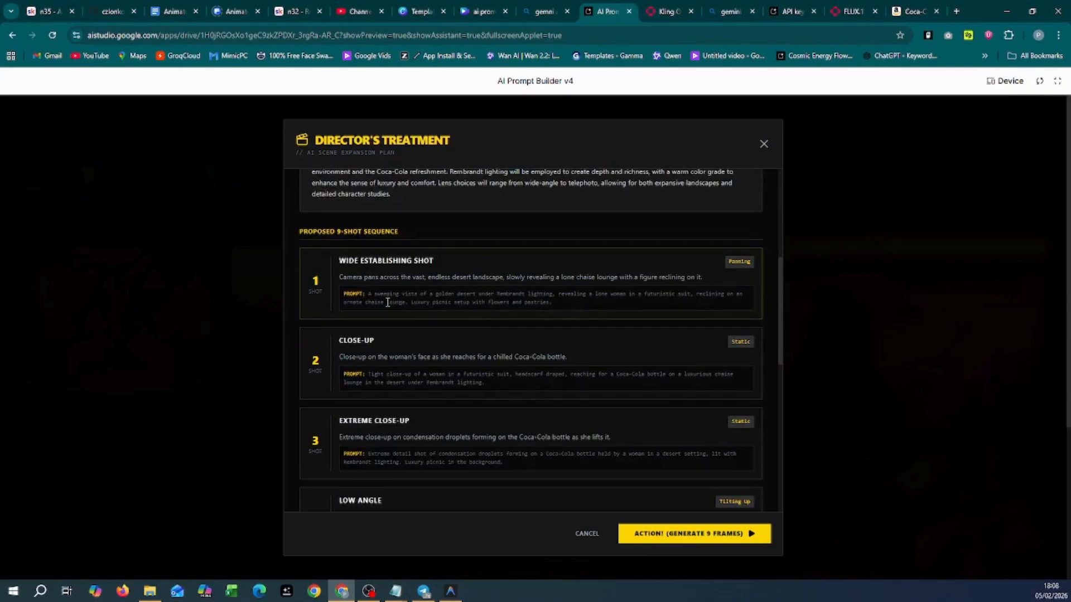
{"action": "scroll", "coordinate": [481, 315], "scroll_direction": "down", "scroll_amount": 3}
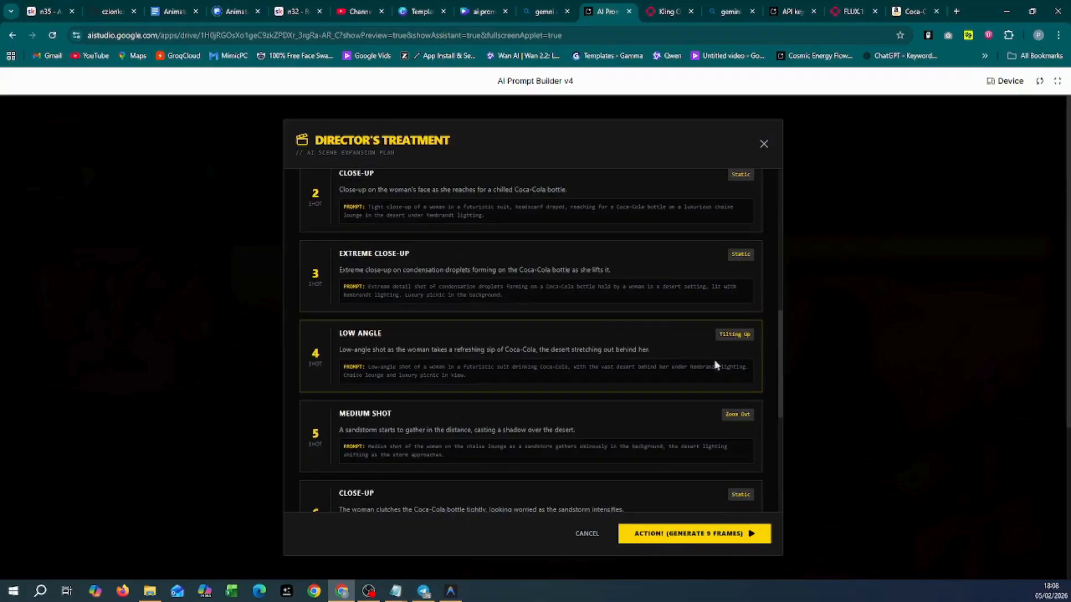
{"action": "scroll", "coordinate": [486, 378], "scroll_direction": "down", "scroll_amount": 5}
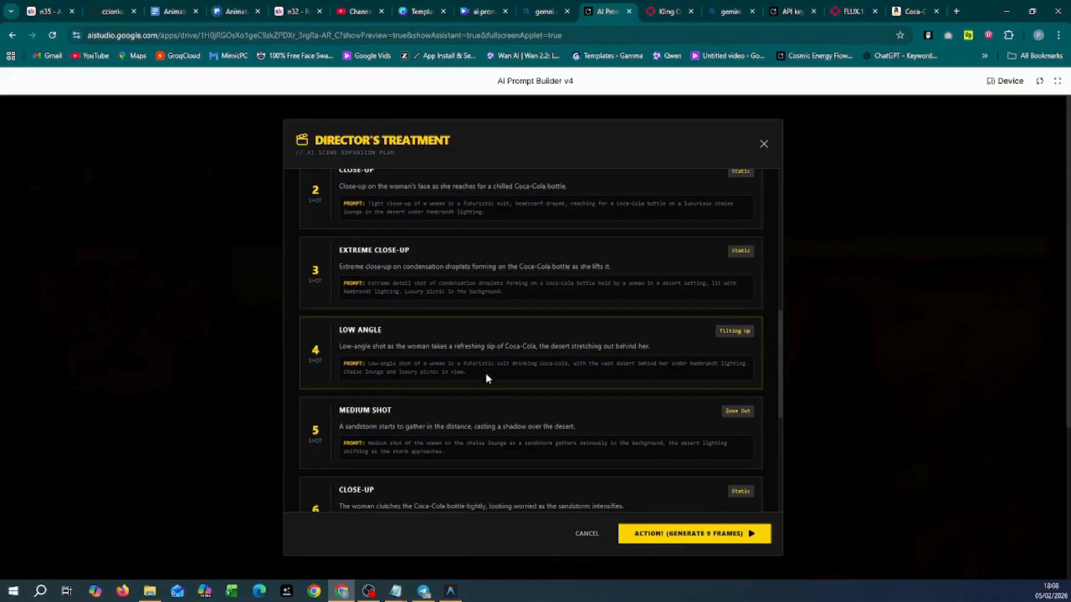
{"action": "left_click", "coordinate": [691, 538]}
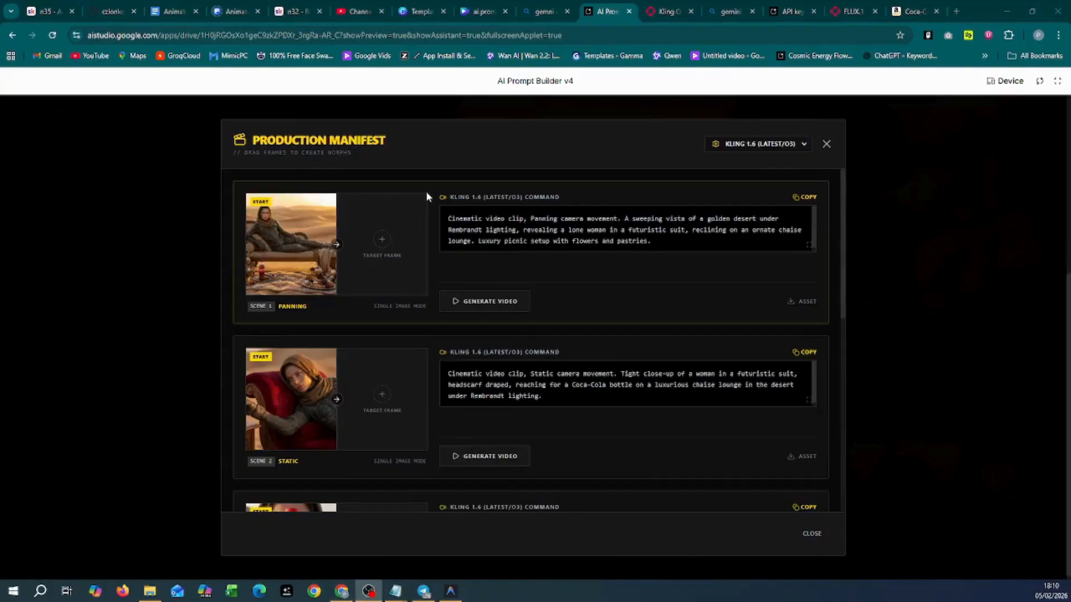
Step: Keep Kling 1.6 as the video model and render scene 1's panning desert clip
{"action": "scroll", "coordinate": [299, 263], "scroll_direction": "down", "scroll_amount": 3}
{"action": "scroll", "coordinate": [299, 263], "scroll_direction": "down", "scroll_amount": 5}
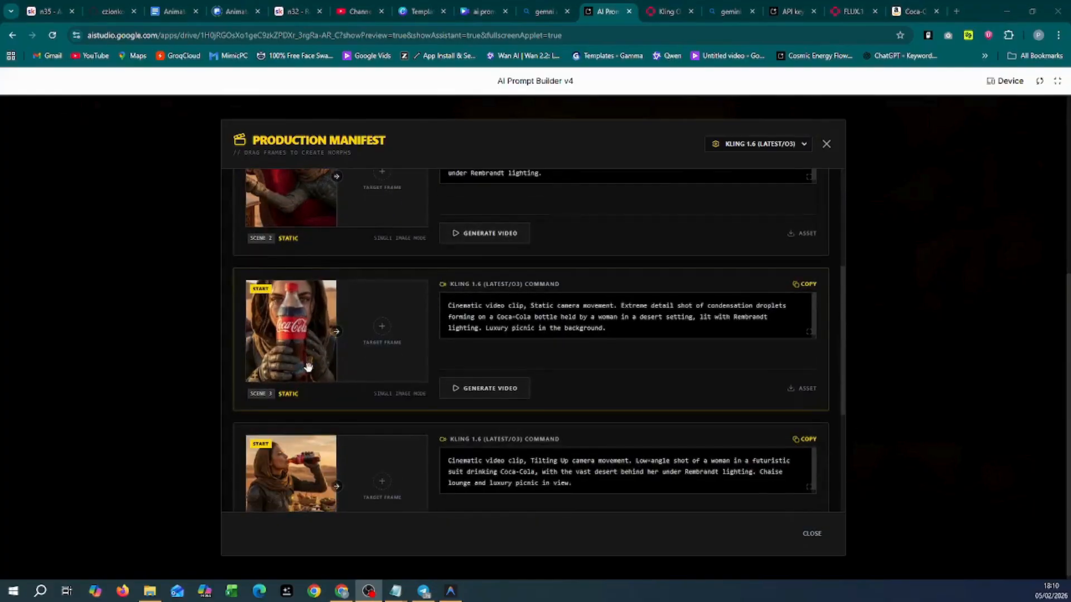
{"action": "scroll", "coordinate": [308, 365], "scroll_direction": "up", "scroll_amount": 8}
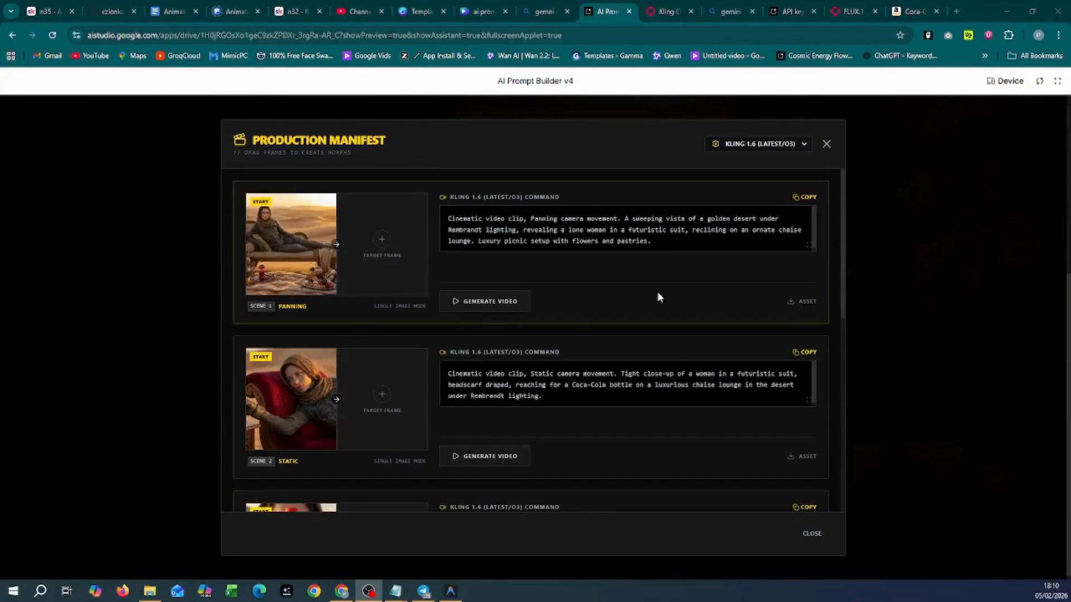
{"action": "left_click", "coordinate": [802, 144]}
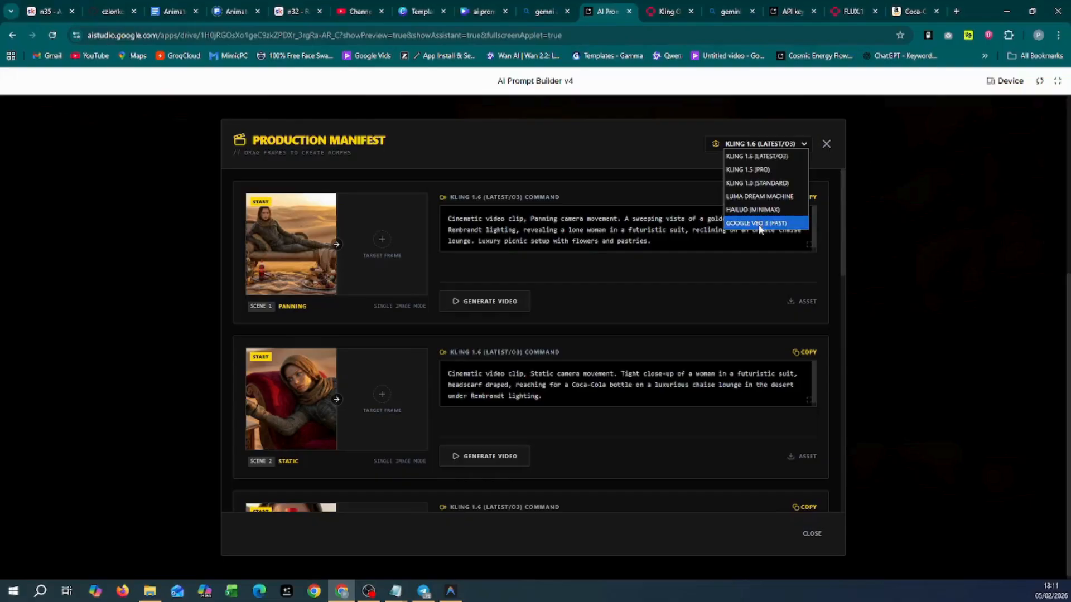
{"action": "left_click", "coordinate": [762, 161]}
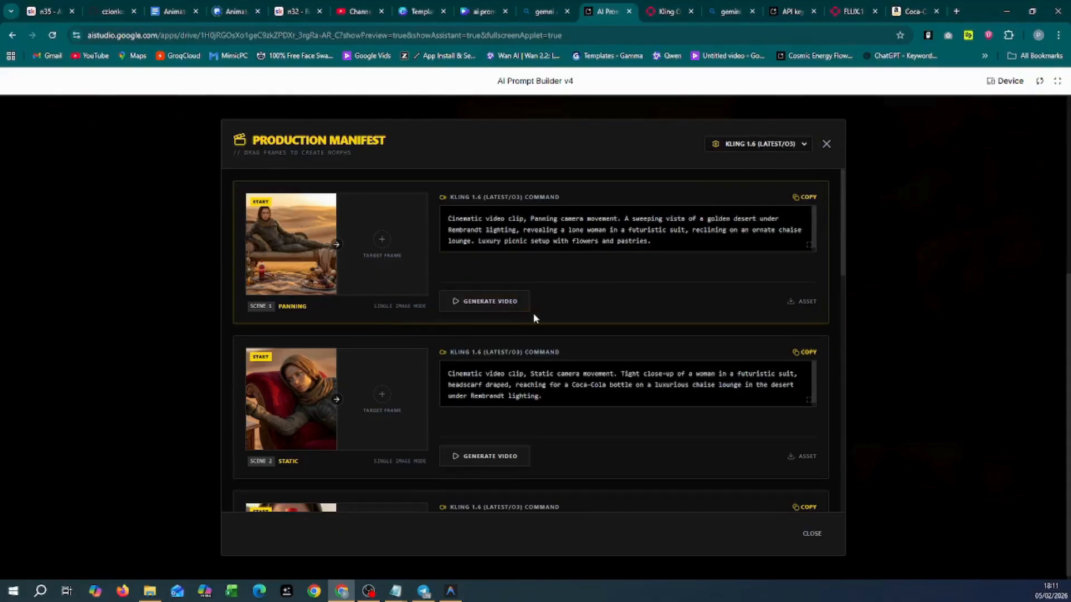
{"action": "left_click", "coordinate": [480, 306]}
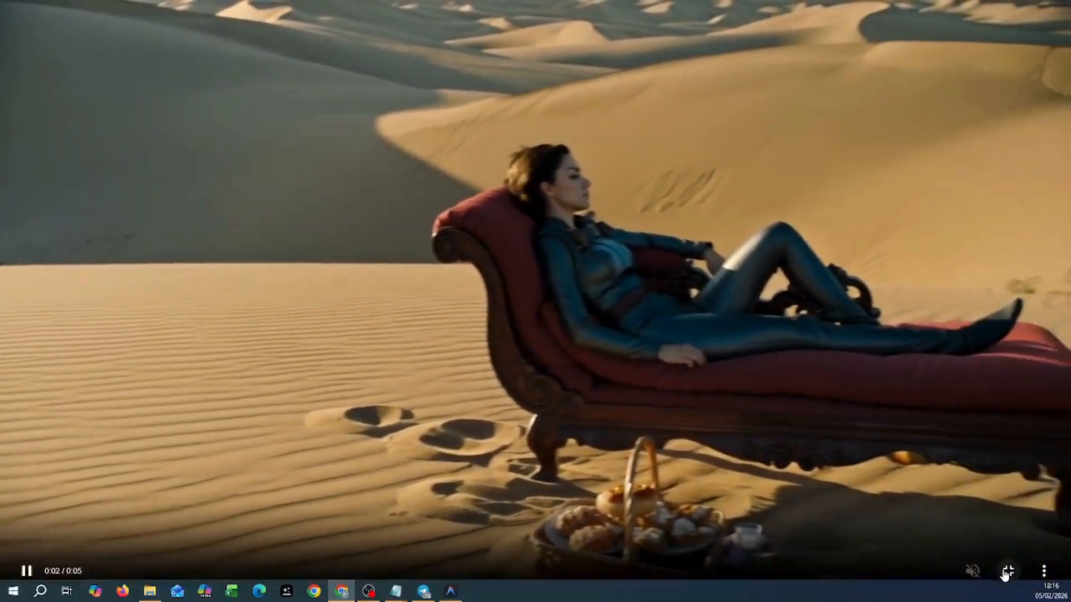
Step: Exit full-screen playback and review the Kling playground page on fal.ai
{"action": "left_click", "coordinate": [1006, 572]}
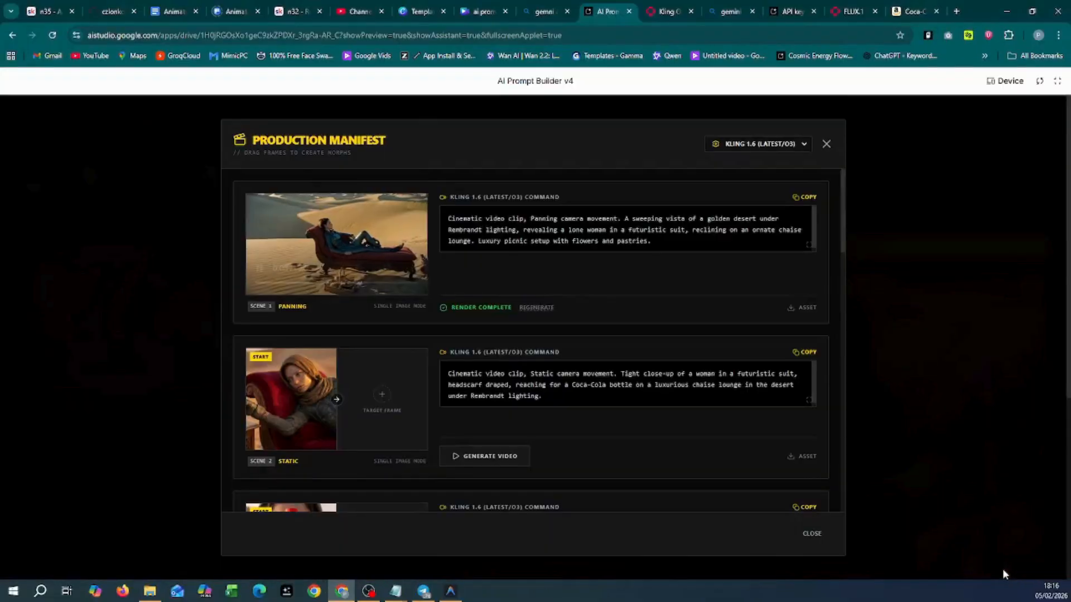
{"action": "left_click", "coordinate": [681, 12]}
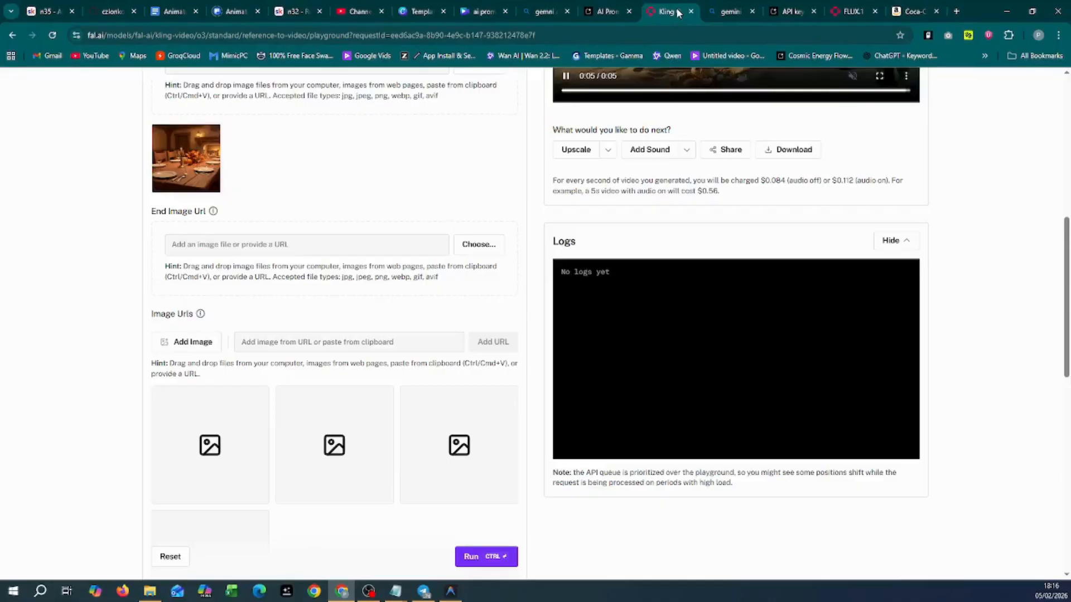
{"action": "scroll", "coordinate": [459, 383], "scroll_direction": "up", "scroll_amount": 15}
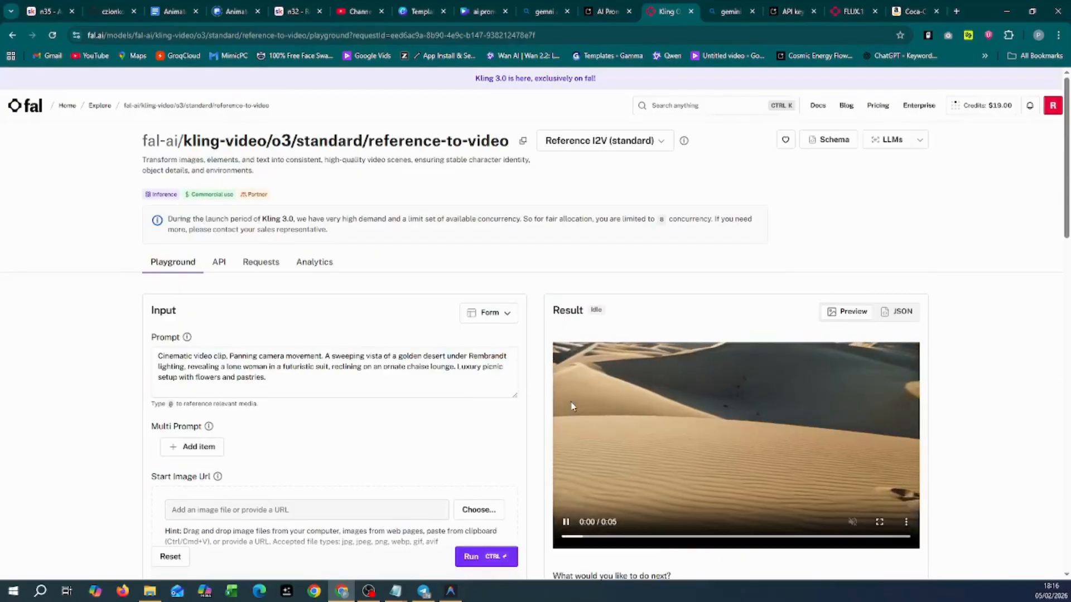
{"action": "scroll", "coordinate": [629, 421], "scroll_direction": "down", "scroll_amount": 1}
{"action": "scroll", "coordinate": [629, 420], "scroll_direction": "down", "scroll_amount": 3}
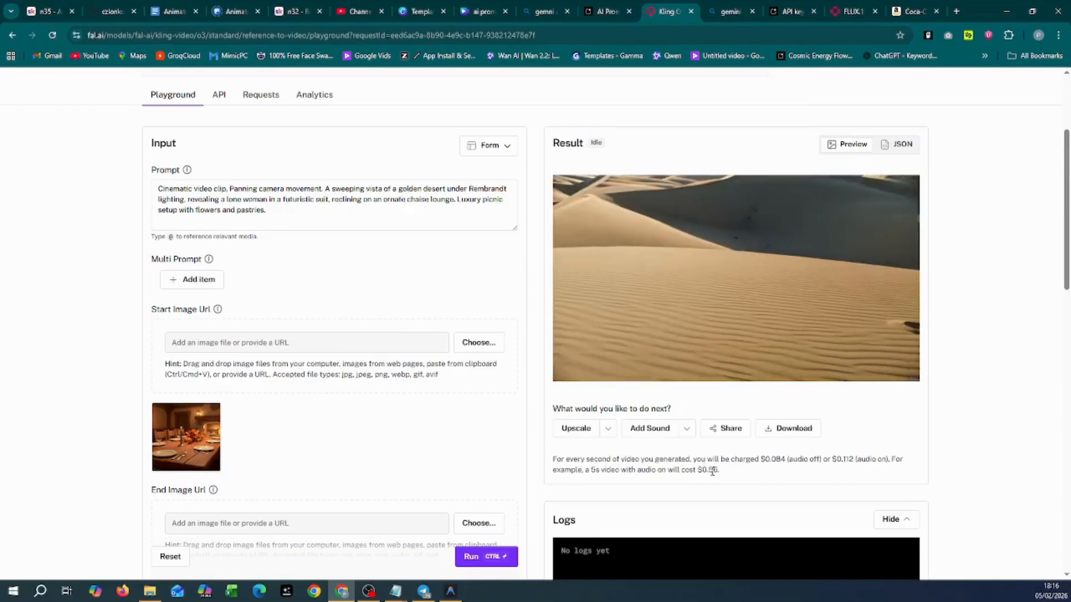
{"action": "scroll", "coordinate": [827, 406], "scroll_direction": "up", "scroll_amount": 2}
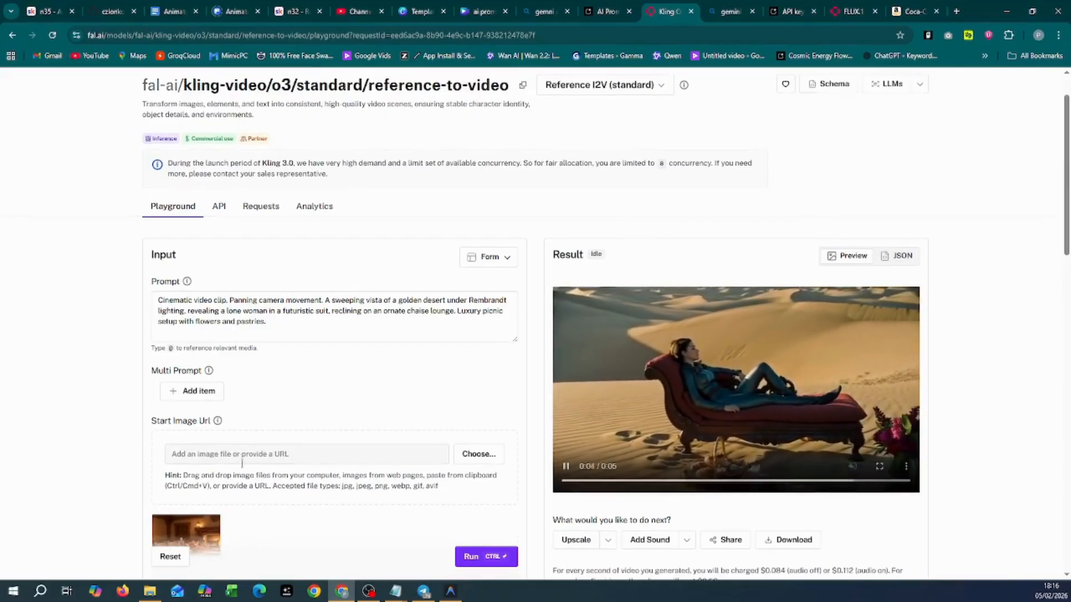
{"action": "scroll", "coordinate": [290, 412], "scroll_direction": "down", "scroll_amount": 3}
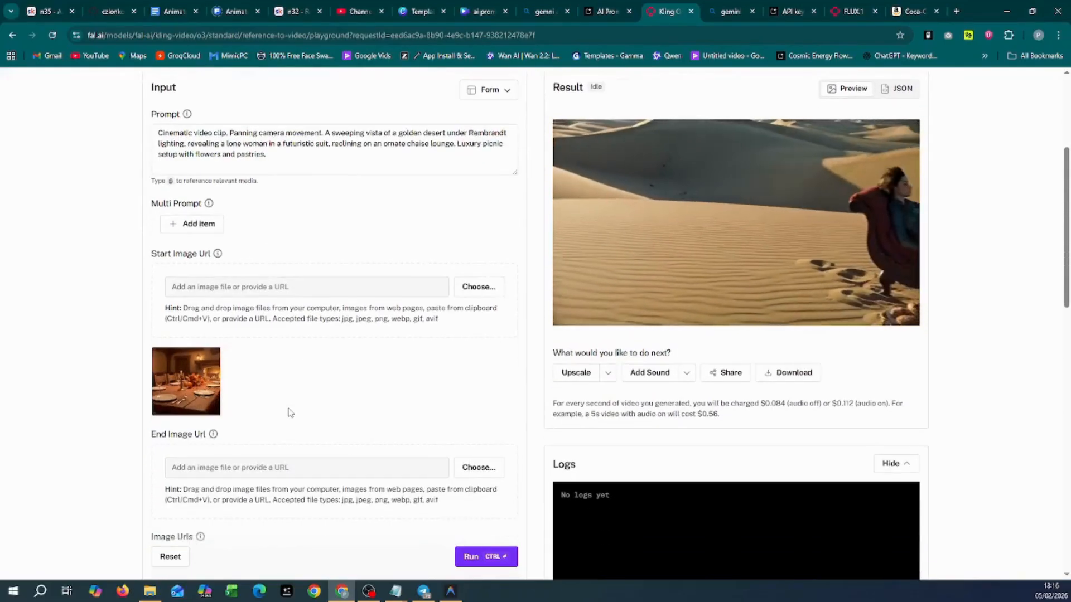
{"action": "scroll", "coordinate": [289, 412], "scroll_direction": "up", "scroll_amount": 2}
{"action": "scroll", "coordinate": [298, 389], "scroll_direction": "down", "scroll_amount": 2}
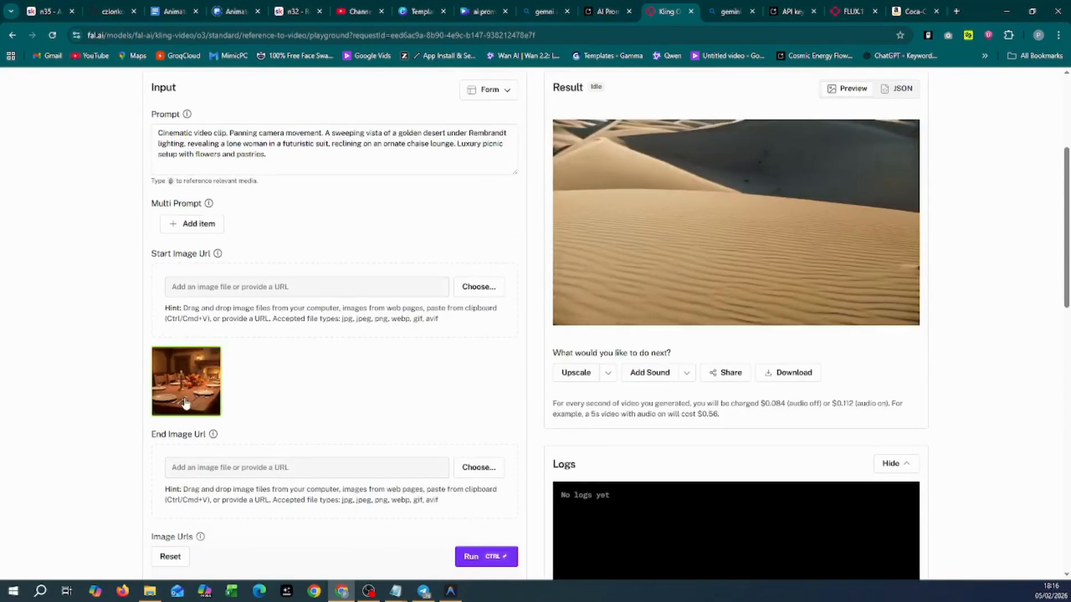
{"action": "scroll", "coordinate": [190, 392], "scroll_direction": "down", "scroll_amount": 5}
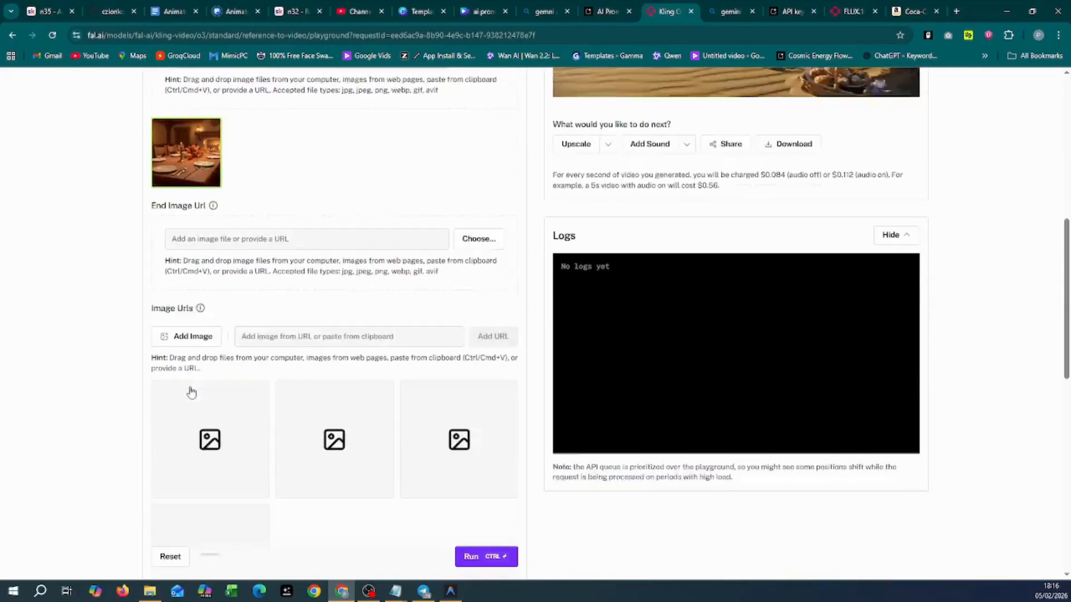
{"action": "scroll", "coordinate": [259, 437], "scroll_direction": "down", "scroll_amount": 6}
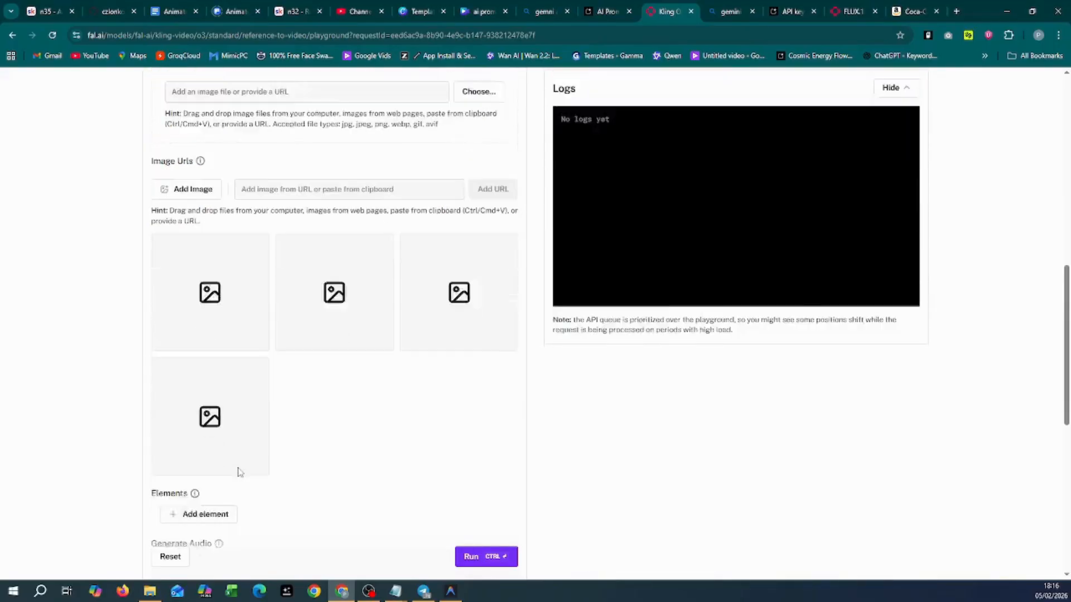
{"action": "scroll", "coordinate": [291, 426], "scroll_direction": "up", "scroll_amount": 12}
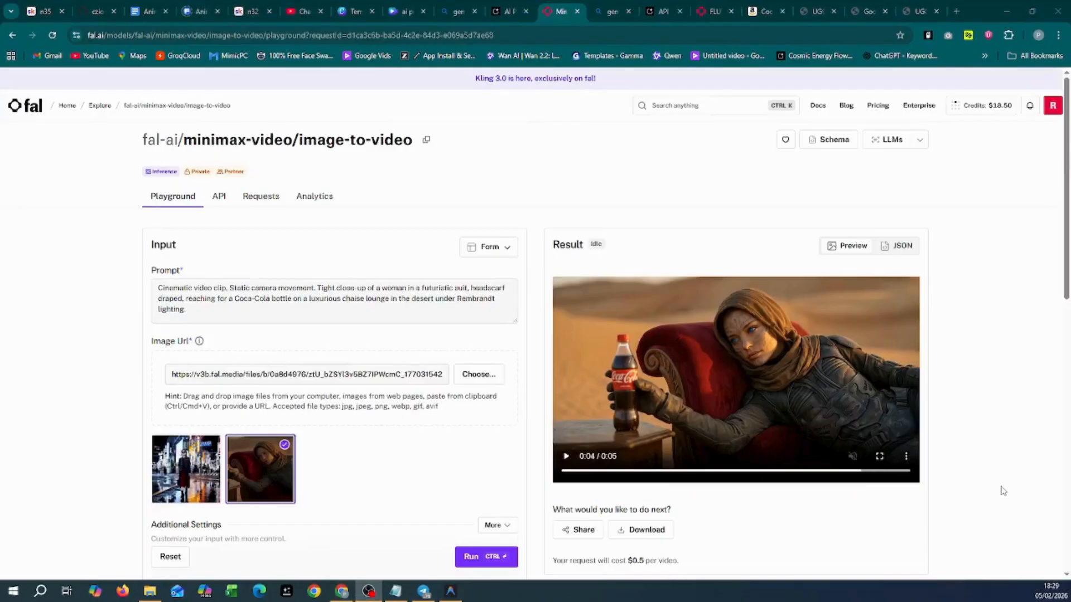
Step: Watch the generated Coca-Cola close-up clip full screen, then go back to the AI Prompt Builder manifest
{"action": "left_click", "coordinate": [879, 458]}
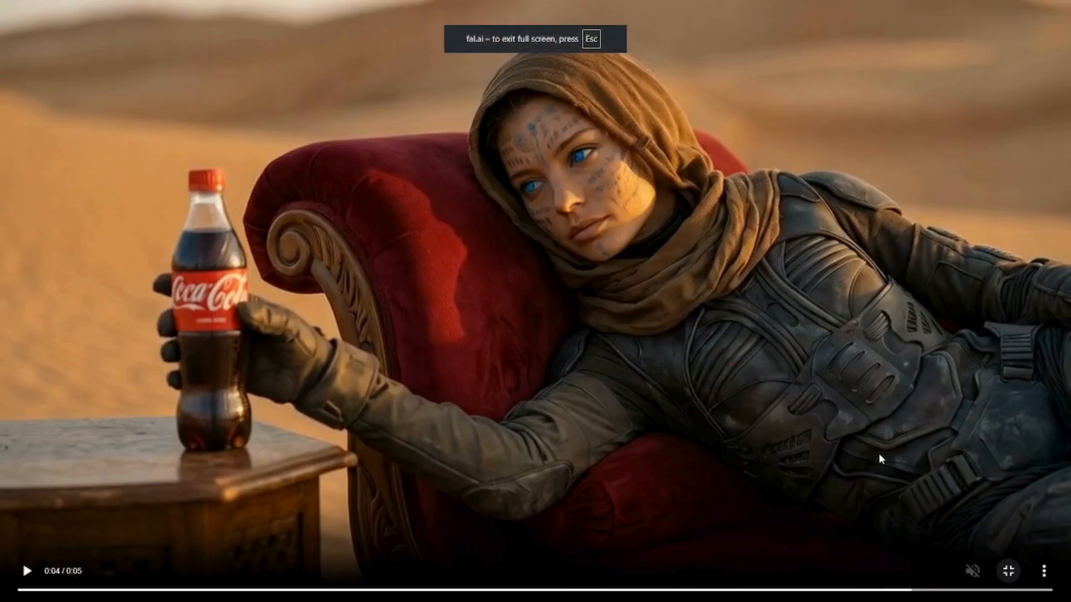
{"action": "left_click", "coordinate": [26, 571]}
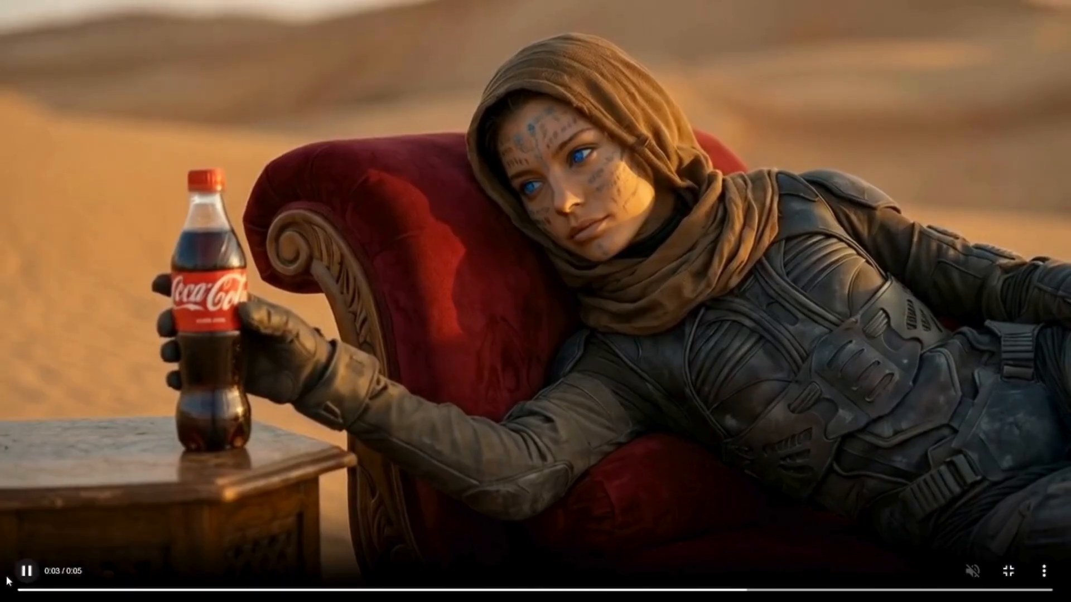
{"action": "left_click", "coordinate": [26, 571]}
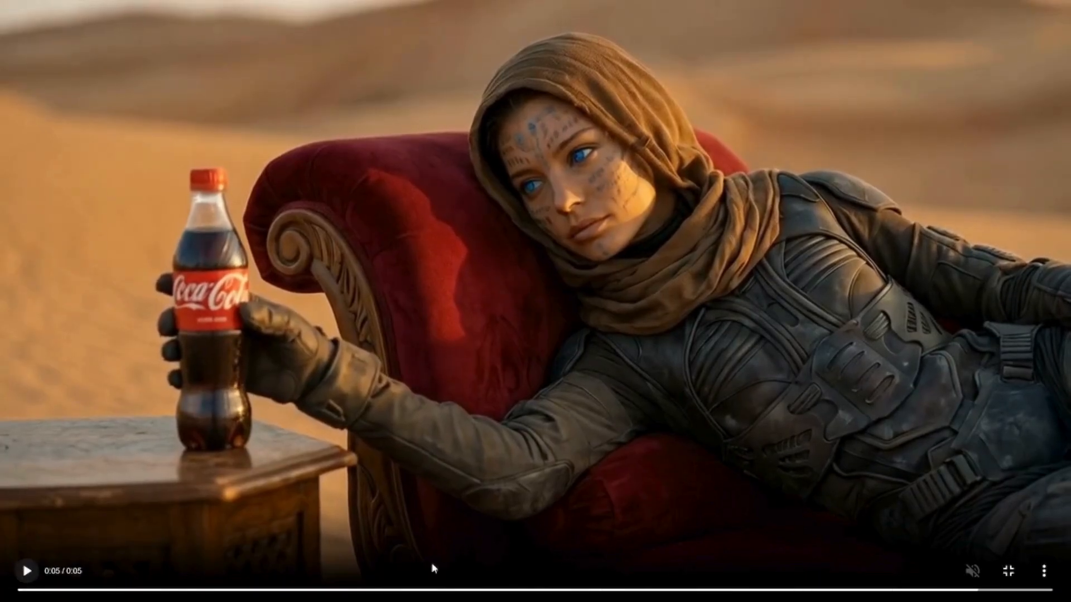
{"action": "left_click", "coordinate": [1010, 572]}
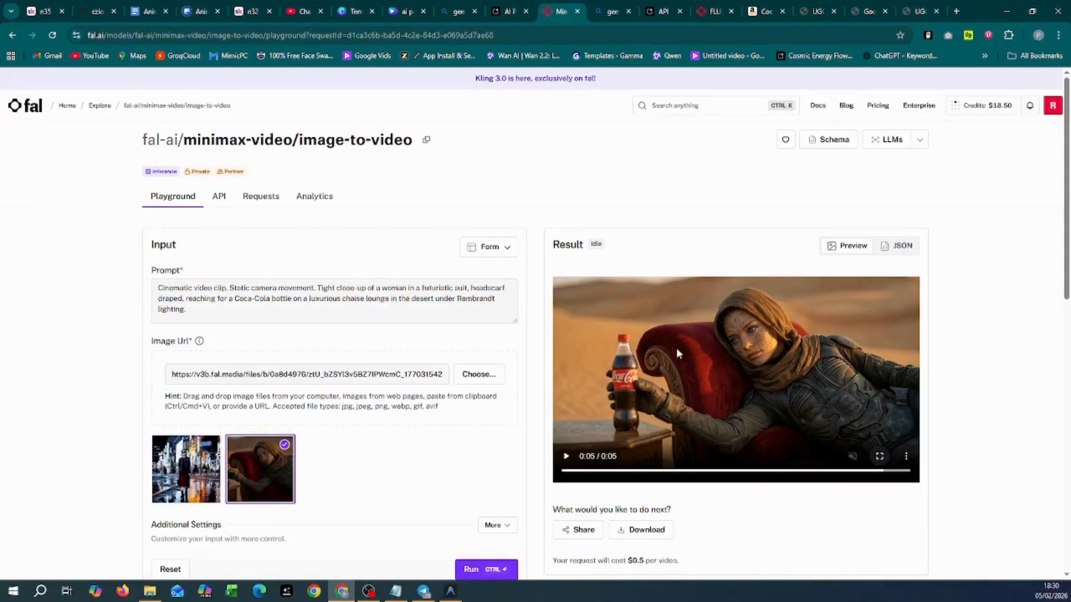
{"action": "left_click", "coordinate": [511, 11]}
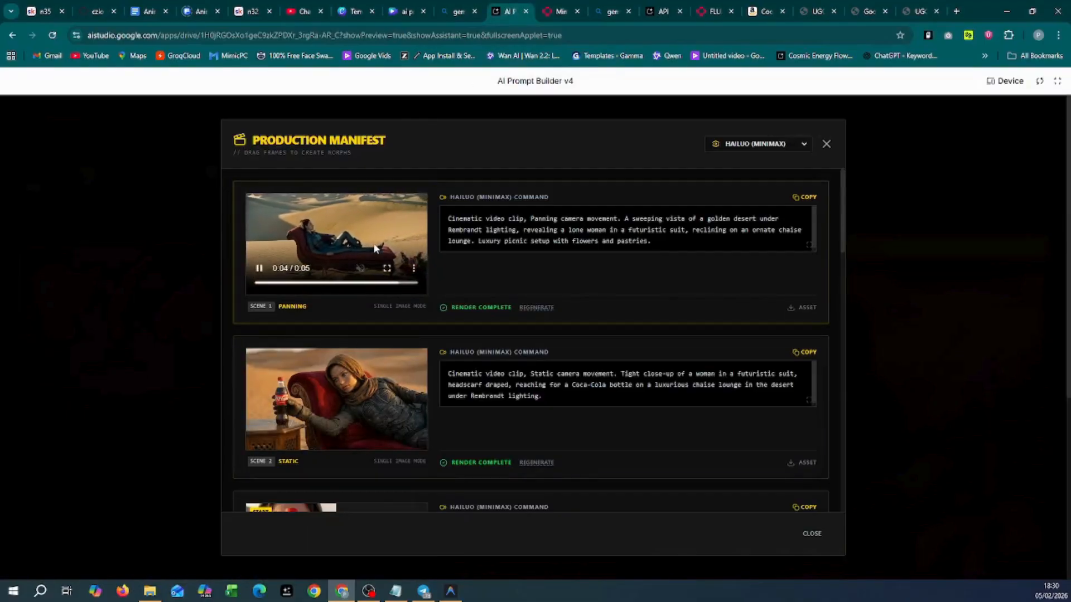
Step: Render scene 3's condensation close-up and watch it full screen with sound on
{"action": "scroll", "coordinate": [331, 404], "scroll_direction": "down", "scroll_amount": 3}
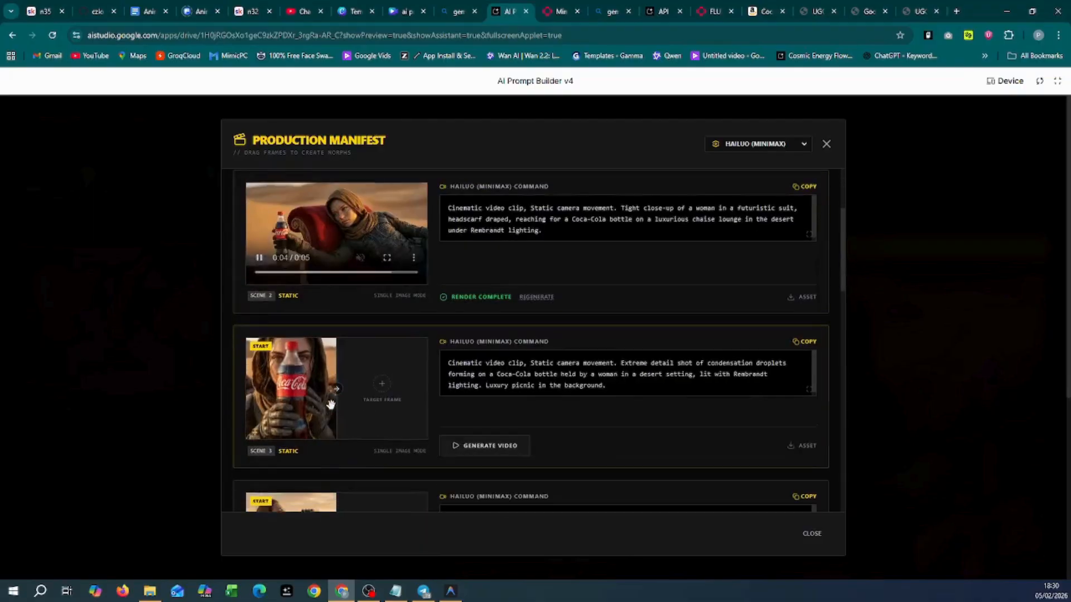
{"action": "left_click", "coordinate": [538, 386]}
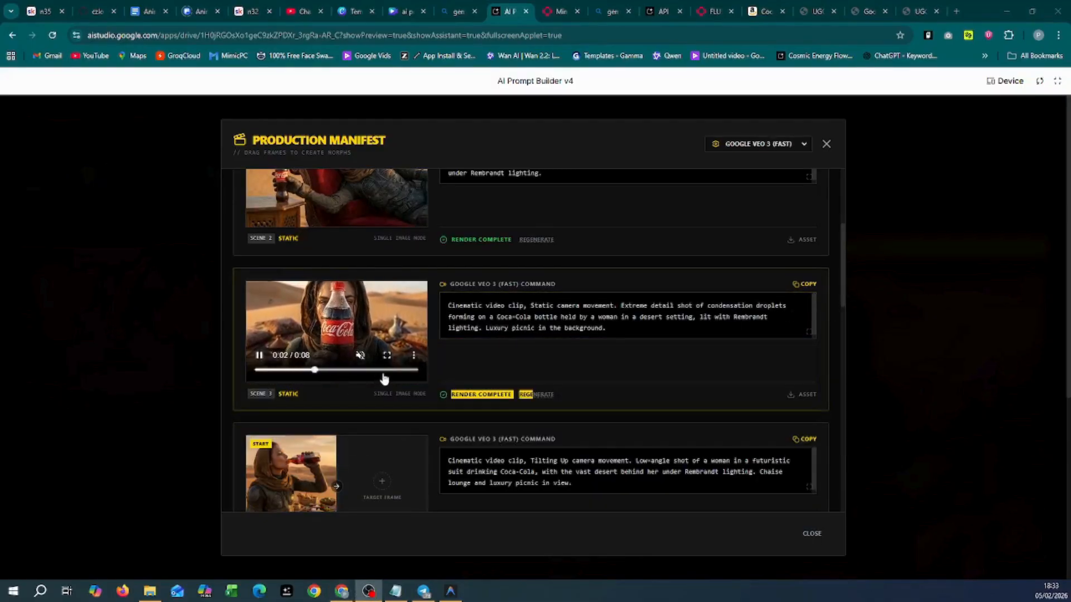
{"action": "left_click", "coordinate": [387, 355]}
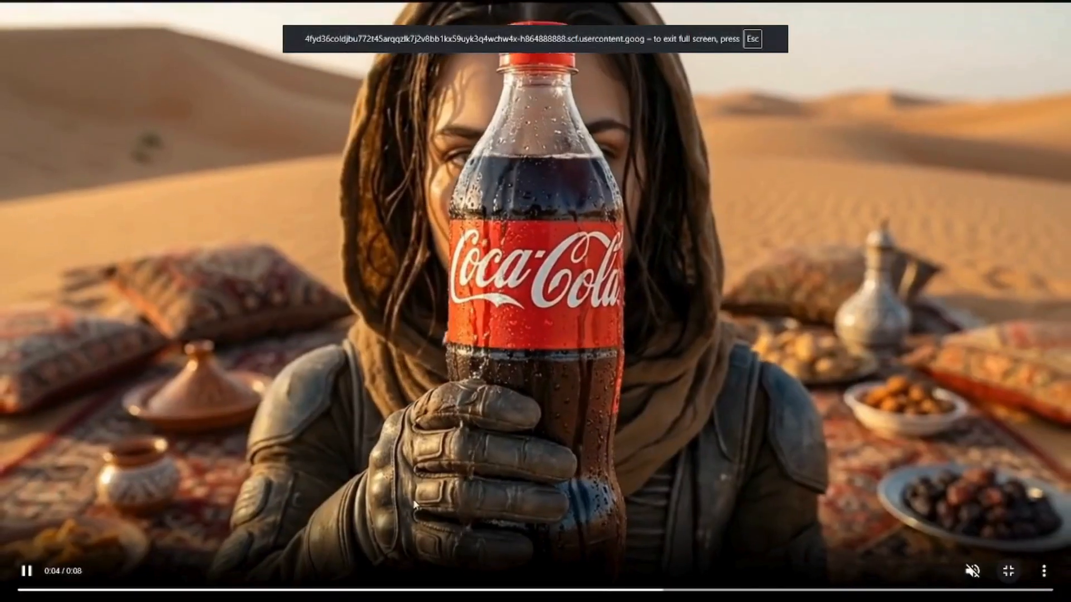
{"action": "left_click", "coordinate": [972, 571]}
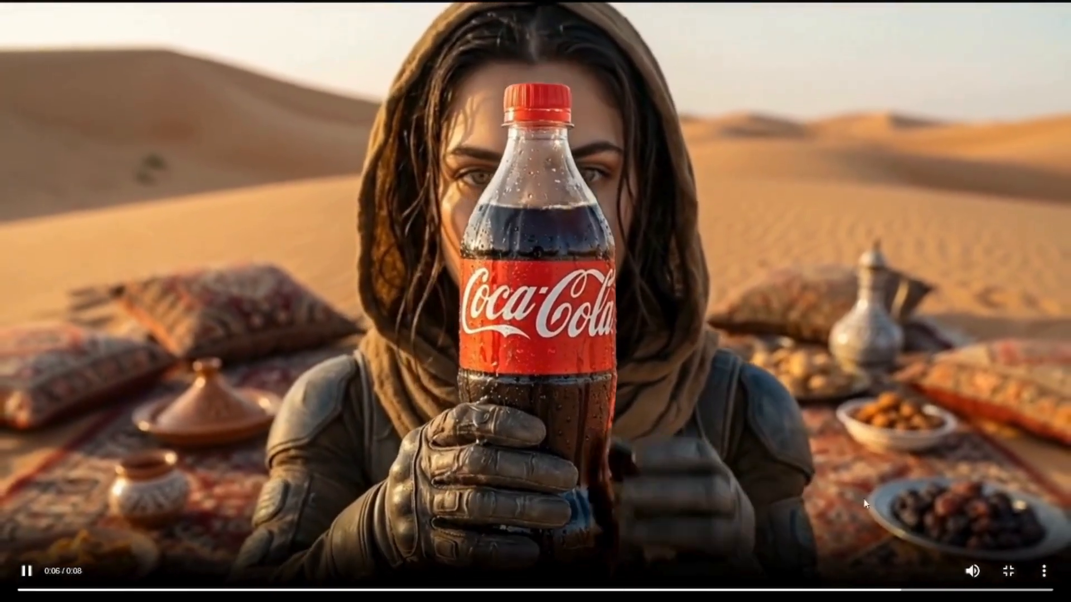
{"action": "left_click", "coordinate": [1008, 572]}
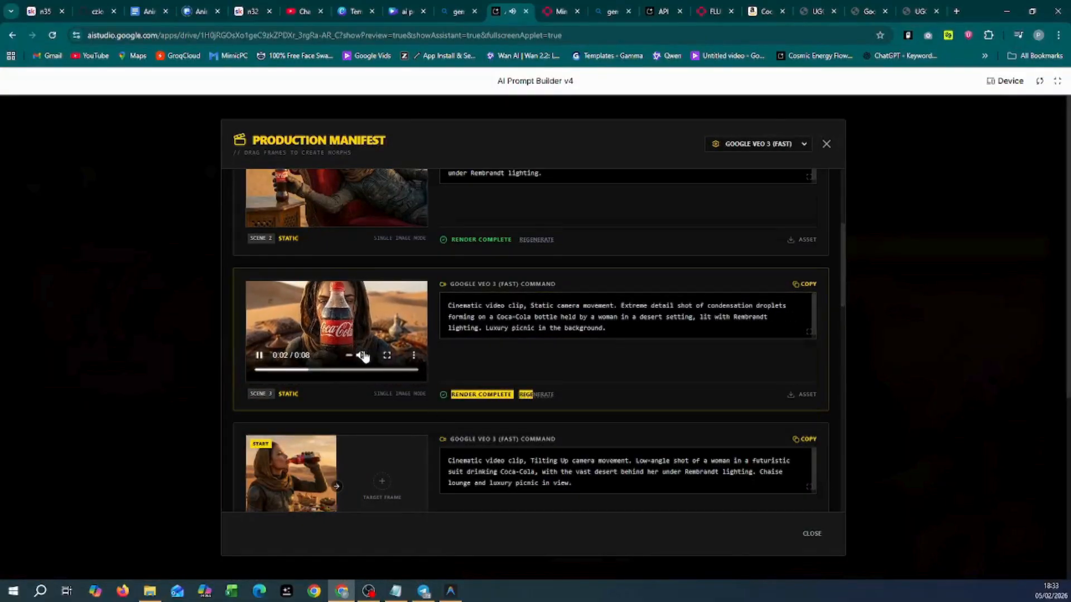
Step: Inspect scene 3's prompt text and look over the rendered scenes in the manifest
{"action": "left_click", "coordinate": [450, 326]}
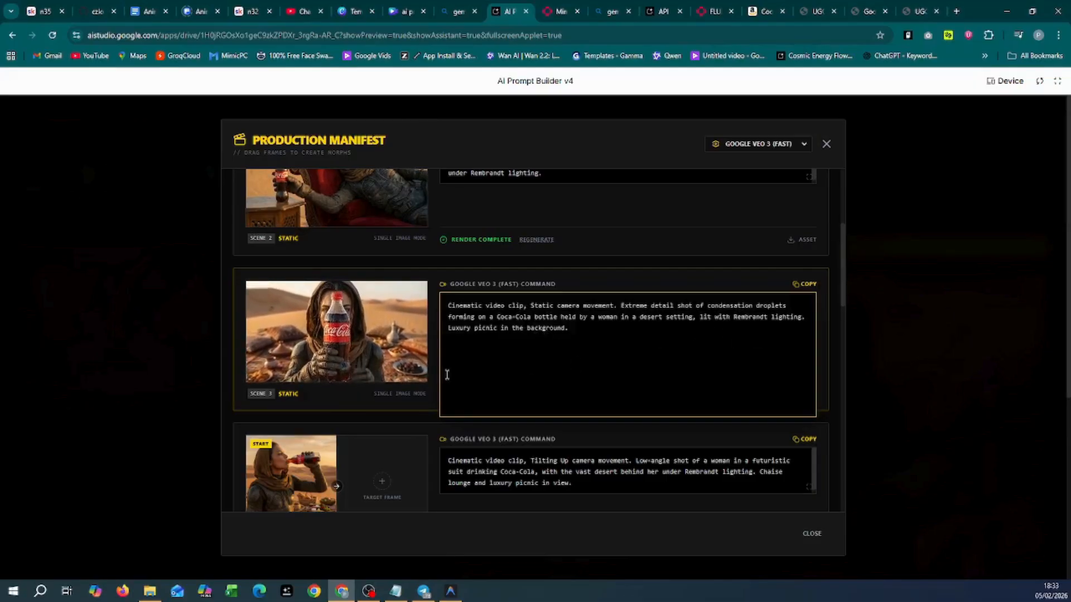
{"action": "mouse_move", "coordinate": [383, 370]}
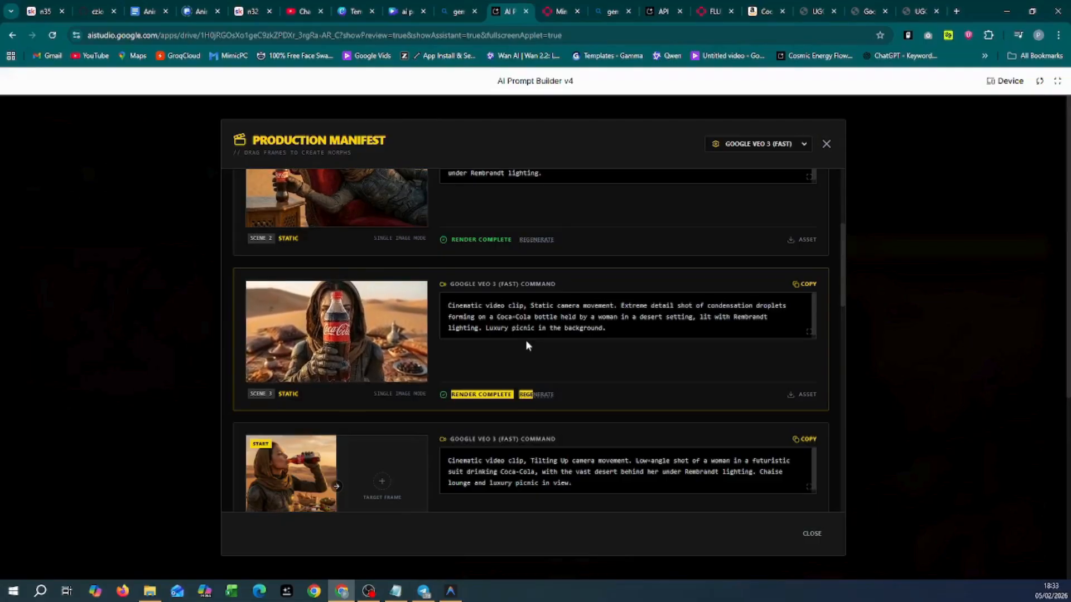
{"action": "scroll", "coordinate": [401, 329], "scroll_direction": "up", "scroll_amount": 2}
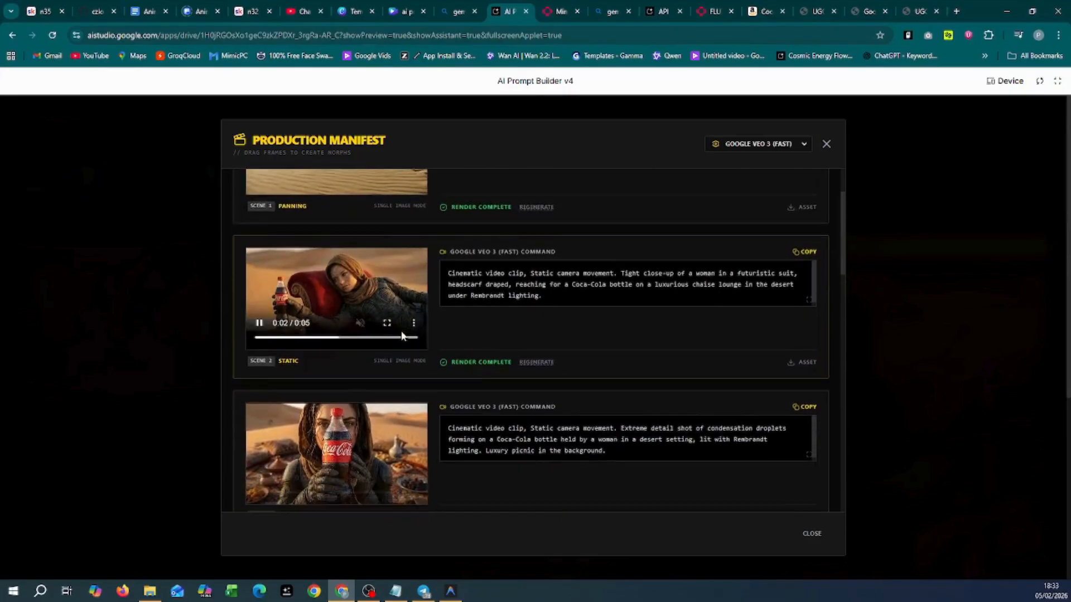
{"action": "scroll", "coordinate": [387, 297], "scroll_direction": "up", "scroll_amount": 2}
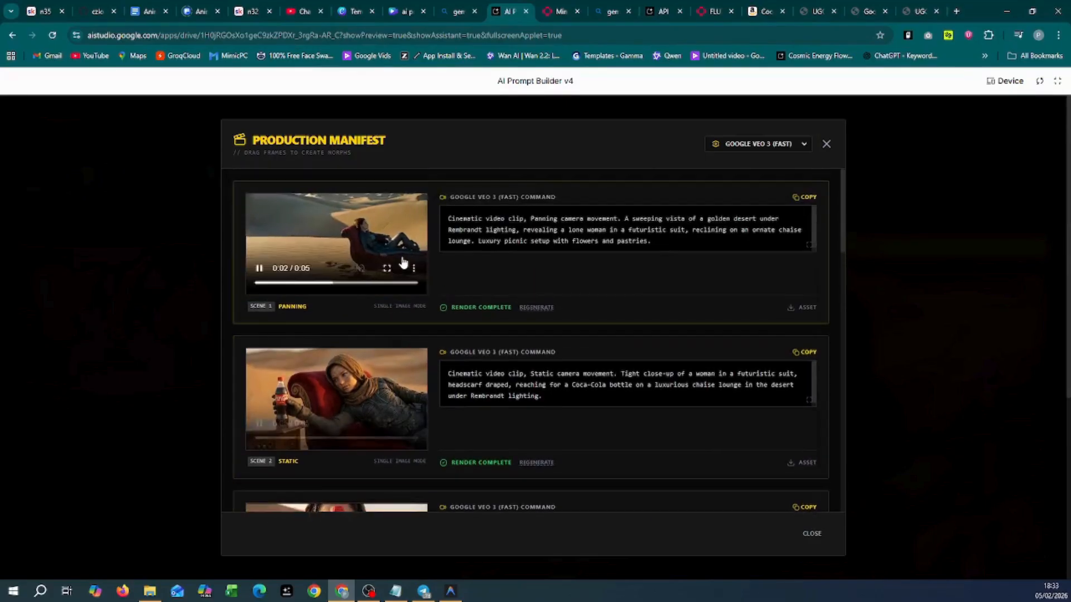
{"action": "scroll", "coordinate": [403, 261], "scroll_direction": "down", "scroll_amount": 7}
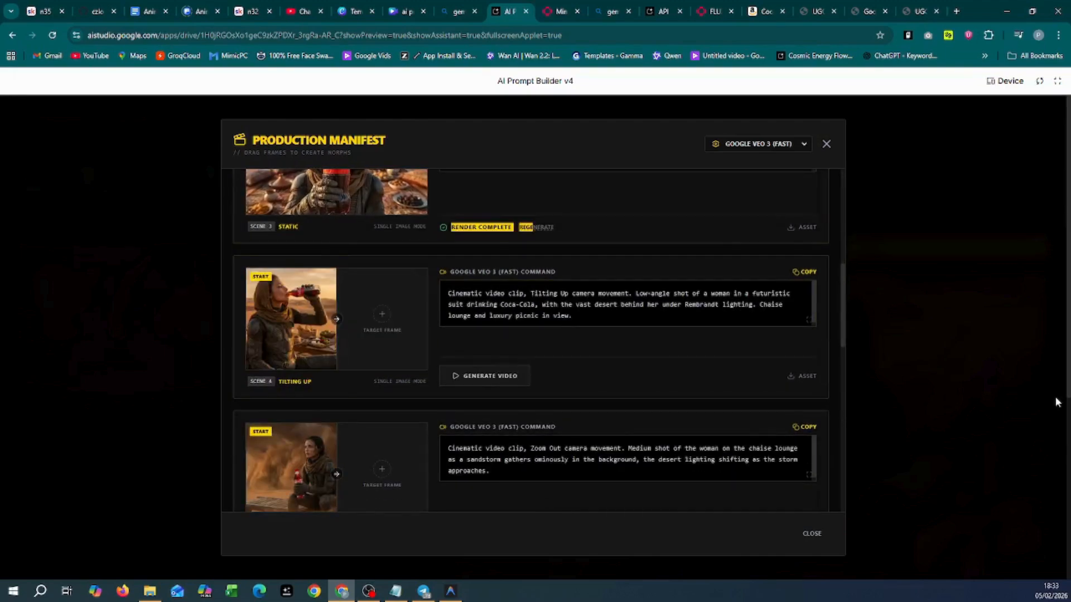
Step: Switch the video model to Kling 1.5 (Pro) and expand scene 5's Zoom Out command text
{"action": "left_click", "coordinate": [781, 154]}
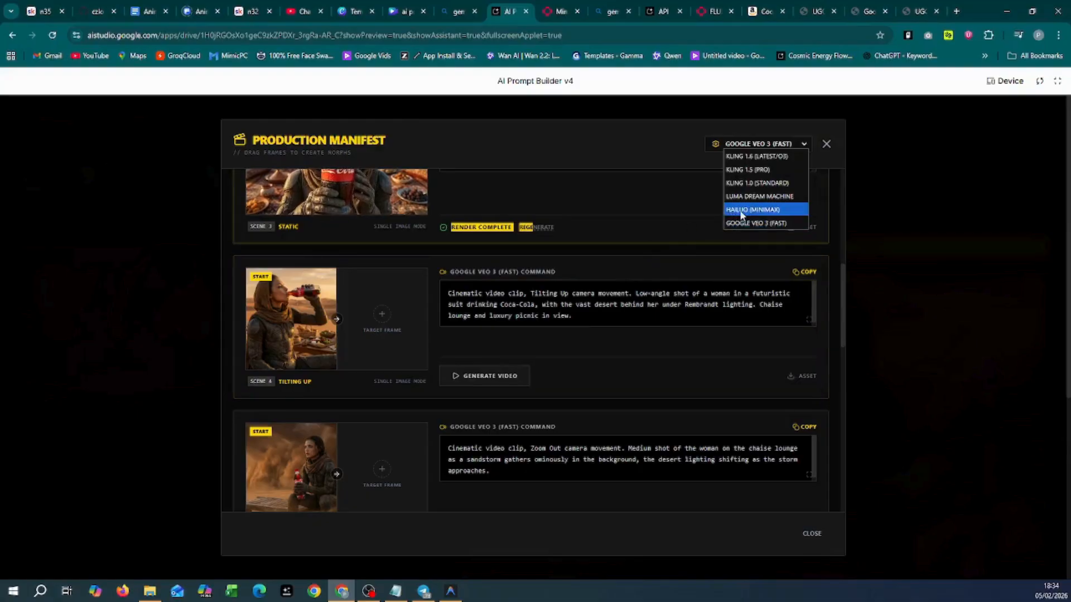
{"action": "left_click", "coordinate": [759, 172]}
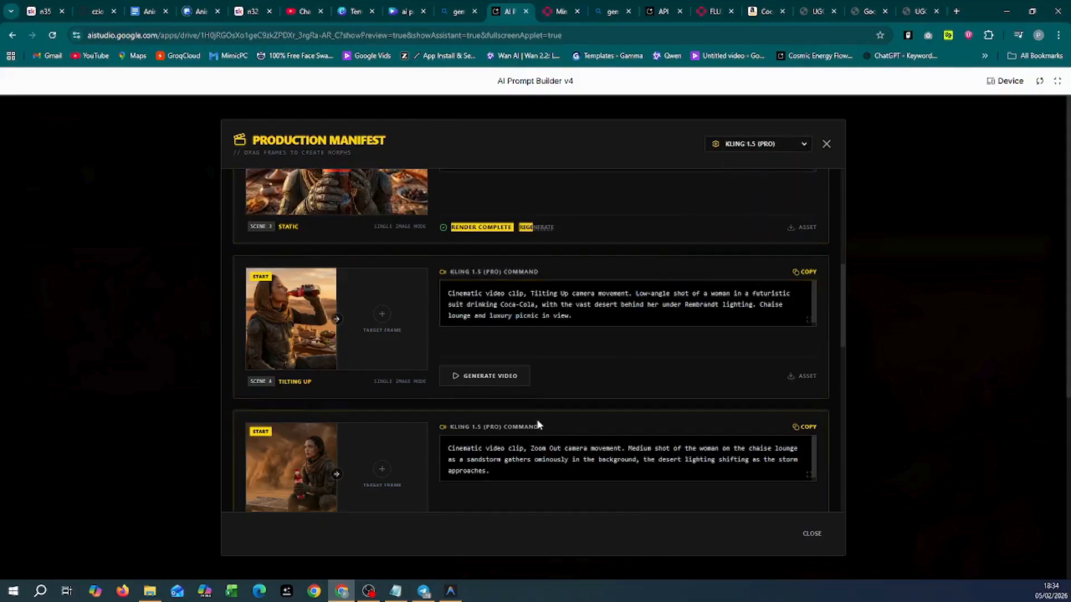
{"action": "scroll", "coordinate": [538, 425], "scroll_direction": "down", "scroll_amount": 2}
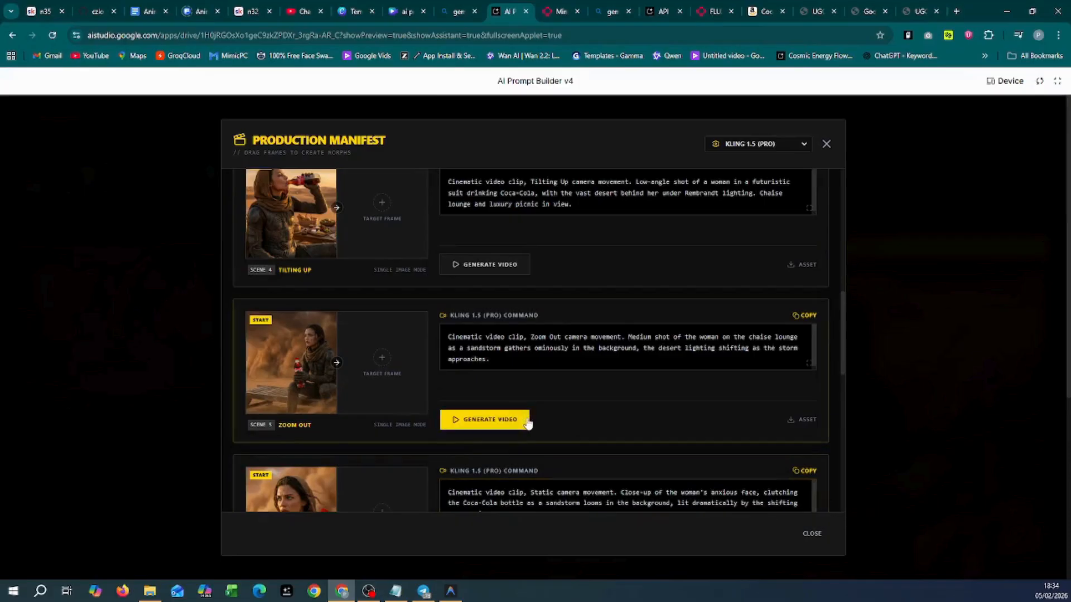
{"action": "scroll", "coordinate": [572, 414], "scroll_direction": "up", "scroll_amount": 1}
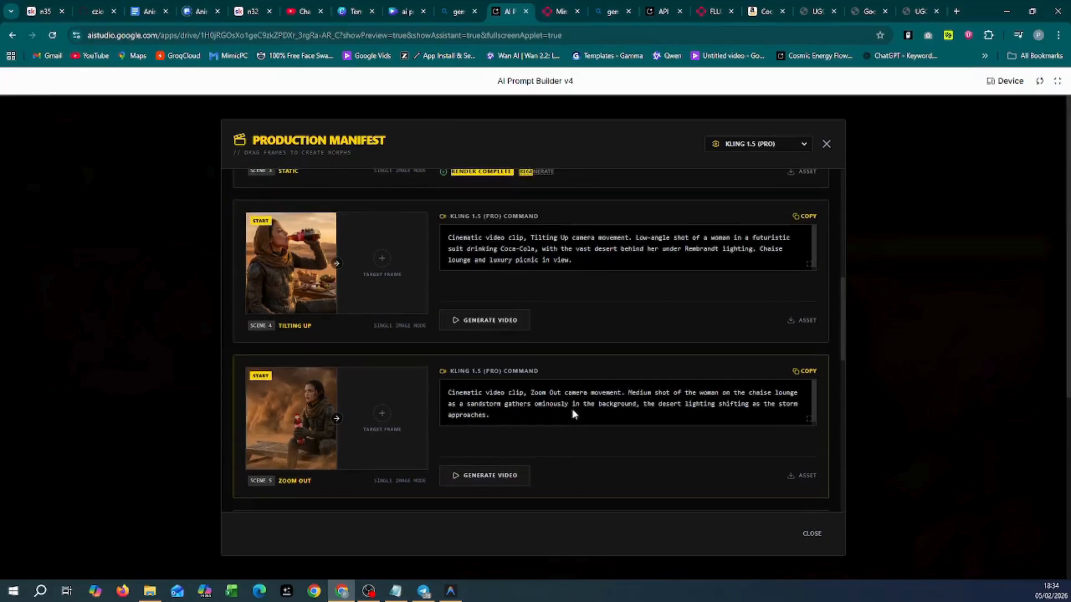
{"action": "left_click", "coordinate": [491, 419]}
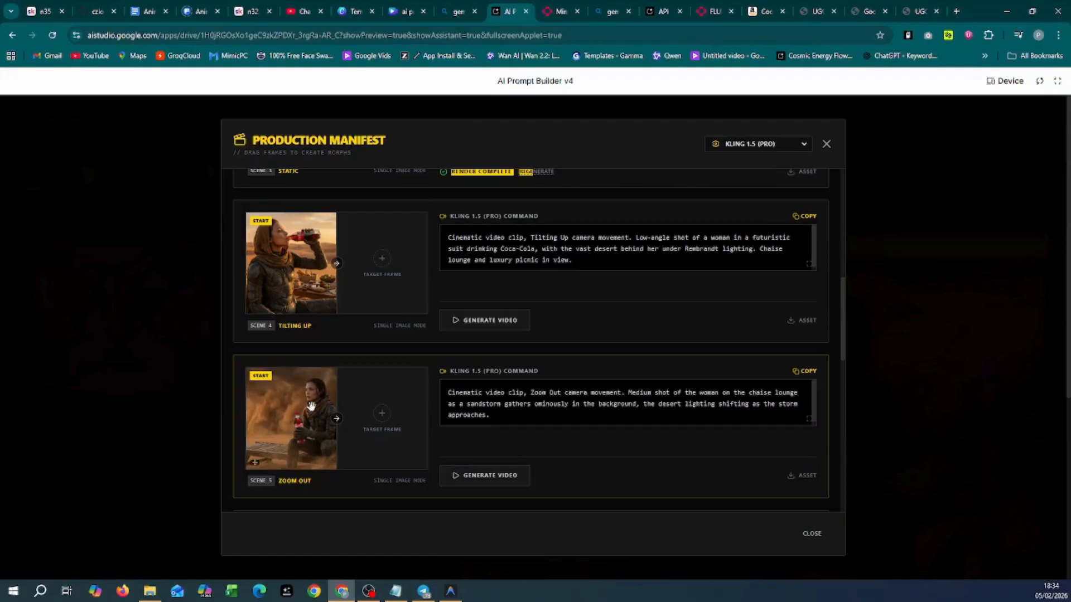
Step: Render scene 5's Zoom Out clip with Kling 1.5 (Pro), review it full screen, then switch to fal.ai
{"action": "left_click", "coordinate": [498, 477]}
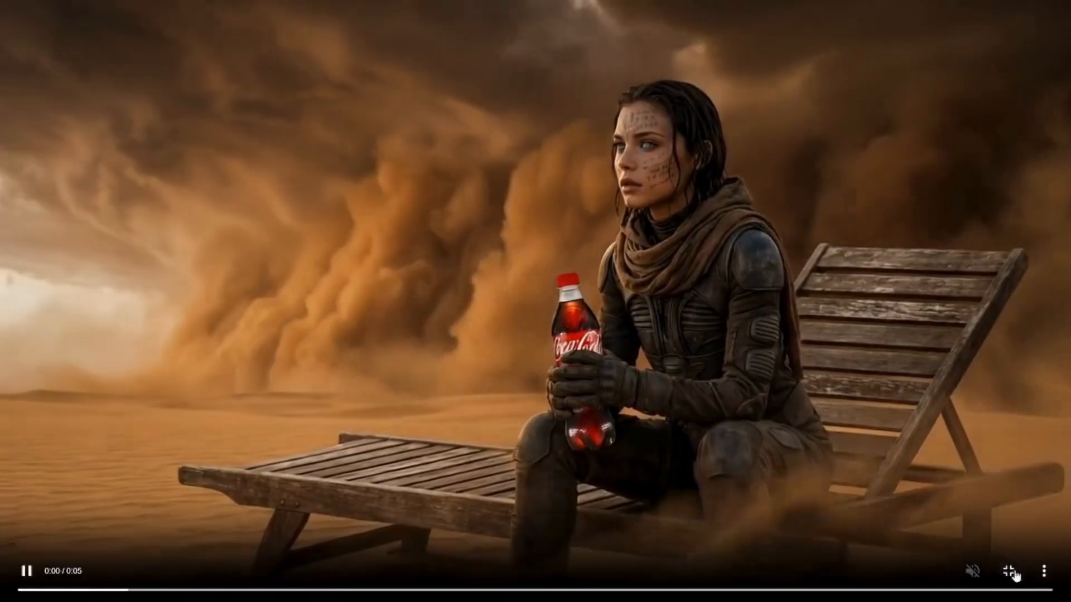
{"action": "left_click", "coordinate": [1011, 573]}
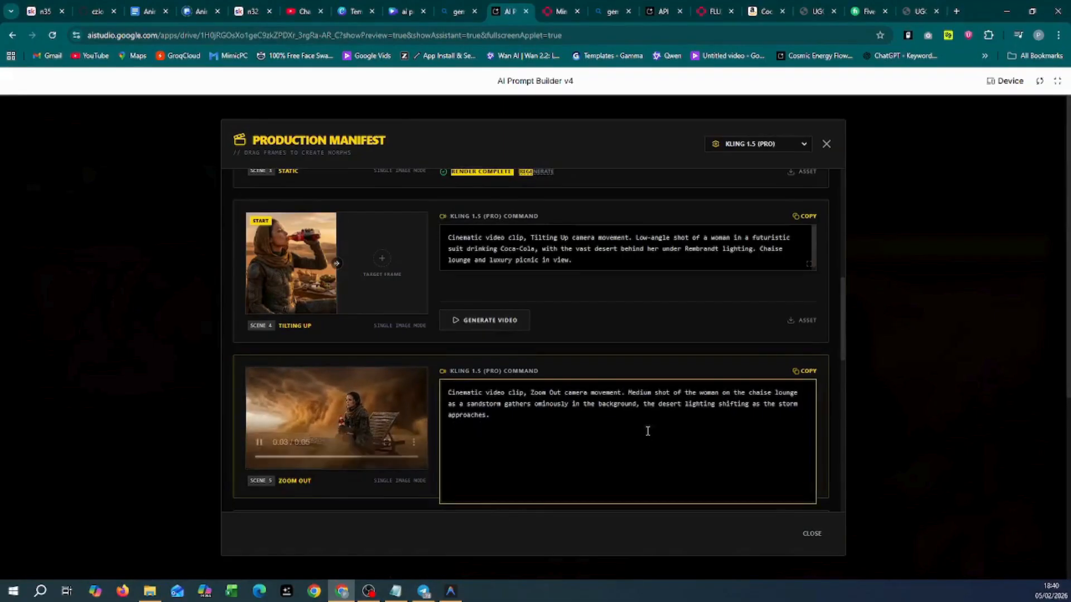
{"action": "scroll", "coordinate": [642, 379], "scroll_direction": "up", "scroll_amount": 5}
{"action": "scroll", "coordinate": [642, 374], "scroll_direction": "up", "scroll_amount": 3}
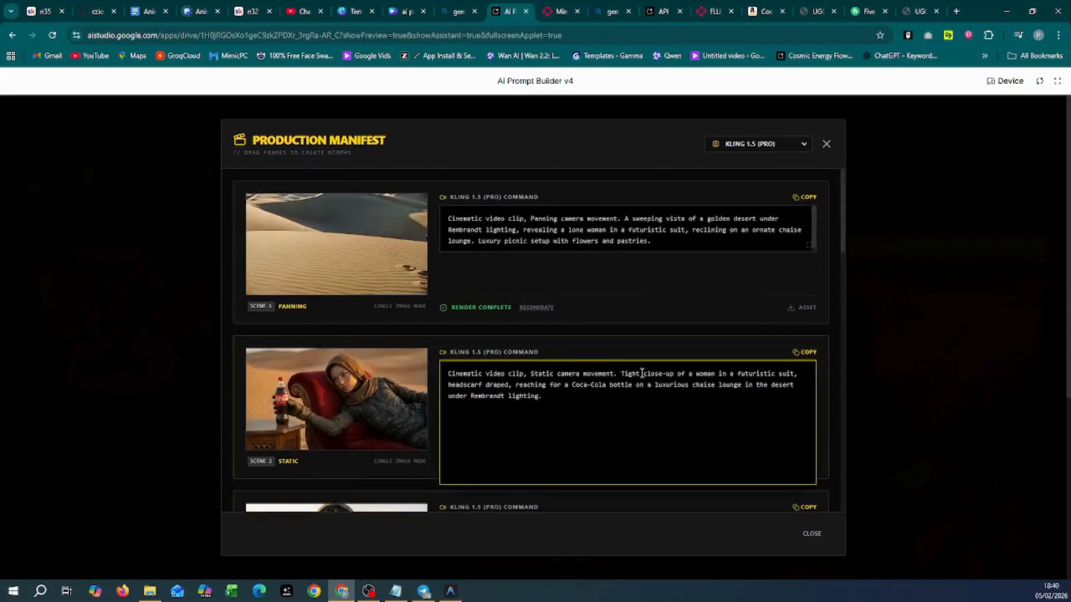
{"action": "left_click", "coordinate": [770, 146]}
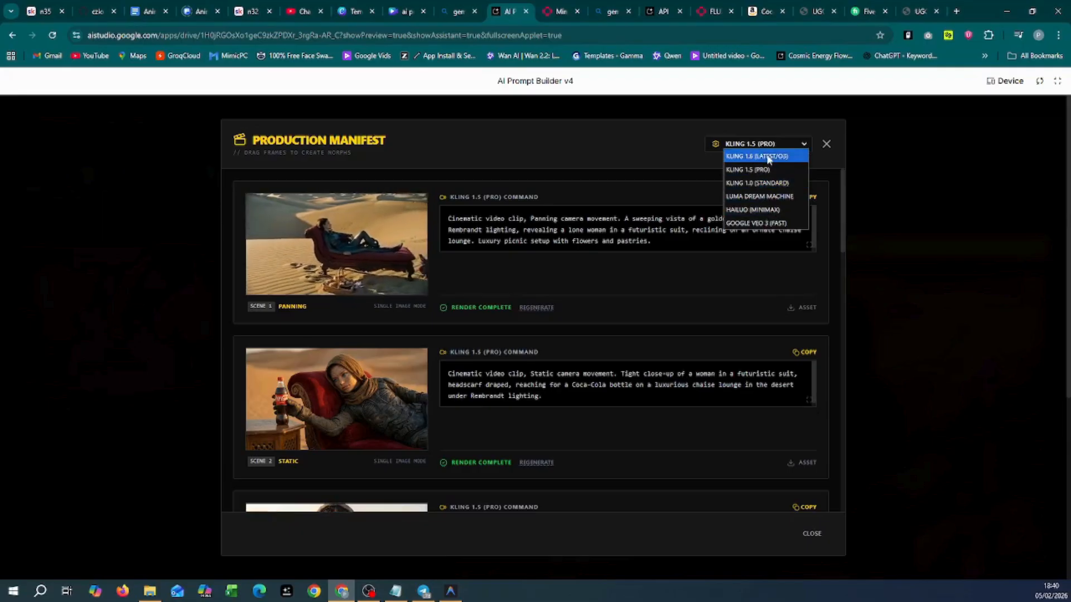
{"action": "left_click", "coordinate": [556, 13]}
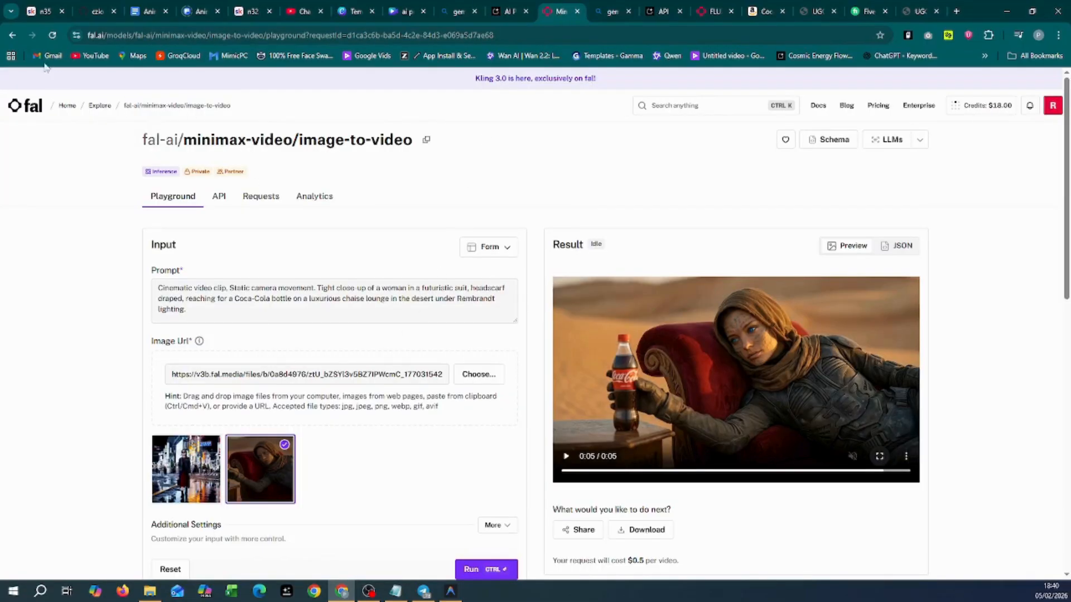
Step: Open the Kling v1.5 pro generation from the fal.ai dashboard and review the Zoom Out sandstorm result
{"action": "left_click", "coordinate": [65, 109]}
{"action": "scroll", "coordinate": [364, 346], "scroll_direction": "down", "scroll_amount": 8}
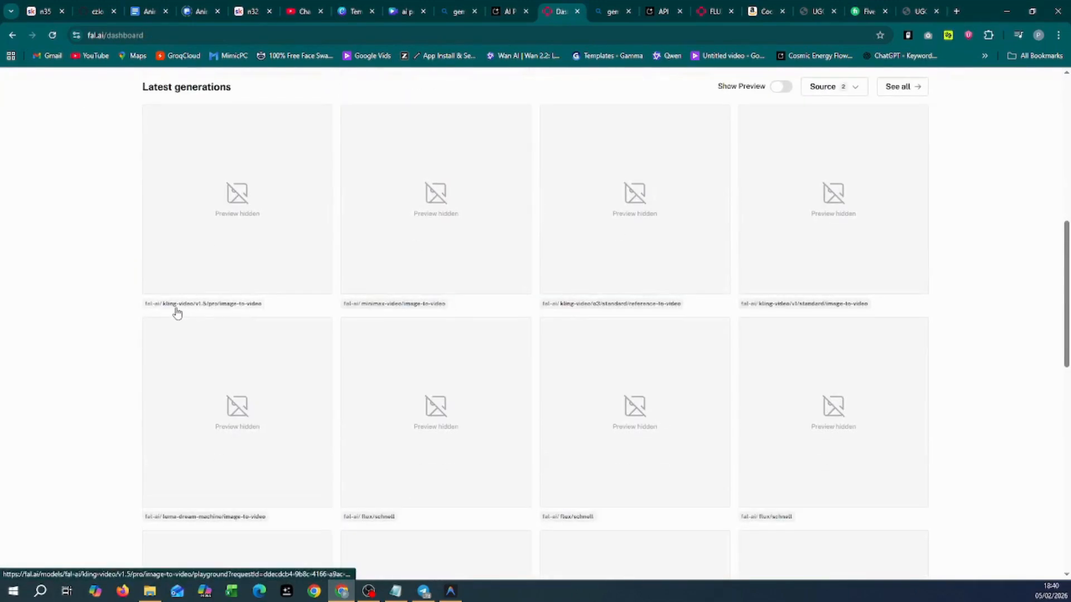
{"action": "left_click", "coordinate": [218, 307]}
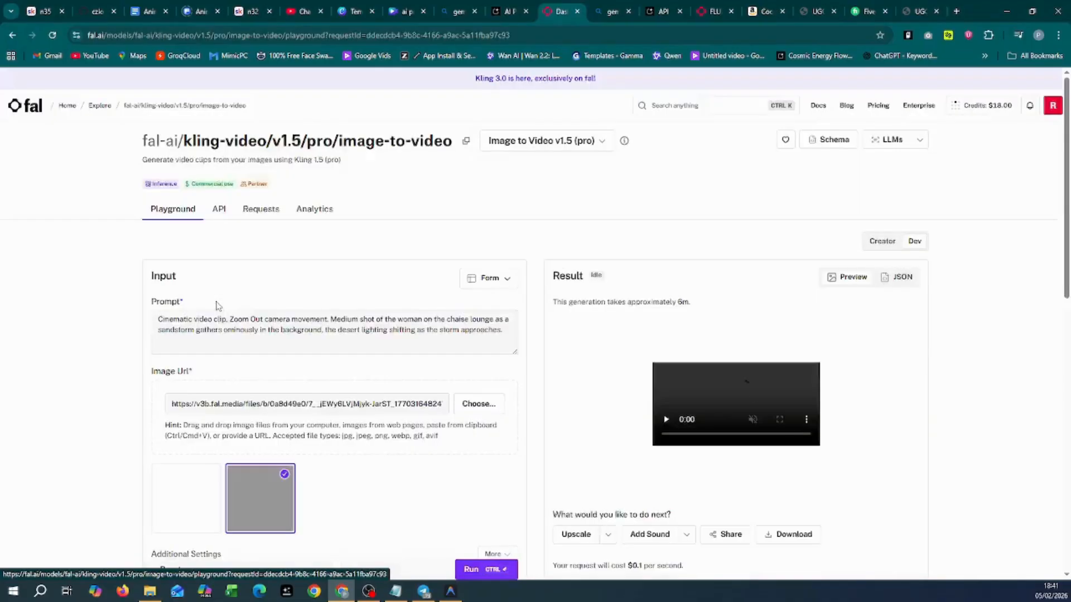
{"action": "scroll", "coordinate": [366, 366], "scroll_direction": "down", "scroll_amount": 4}
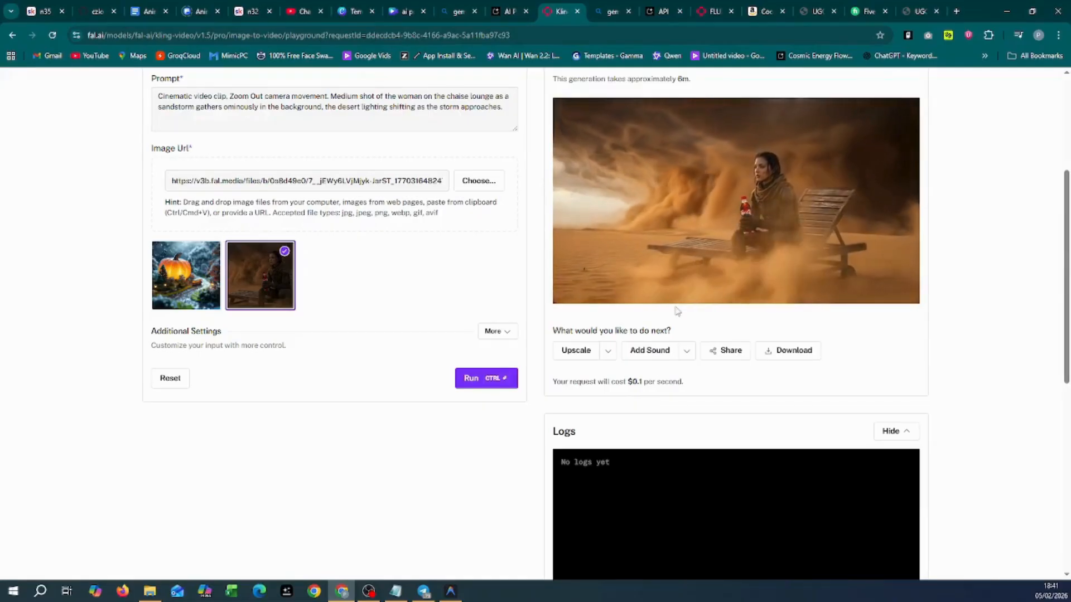
{"action": "scroll", "coordinate": [725, 379], "scroll_direction": "up", "scroll_amount": 2}
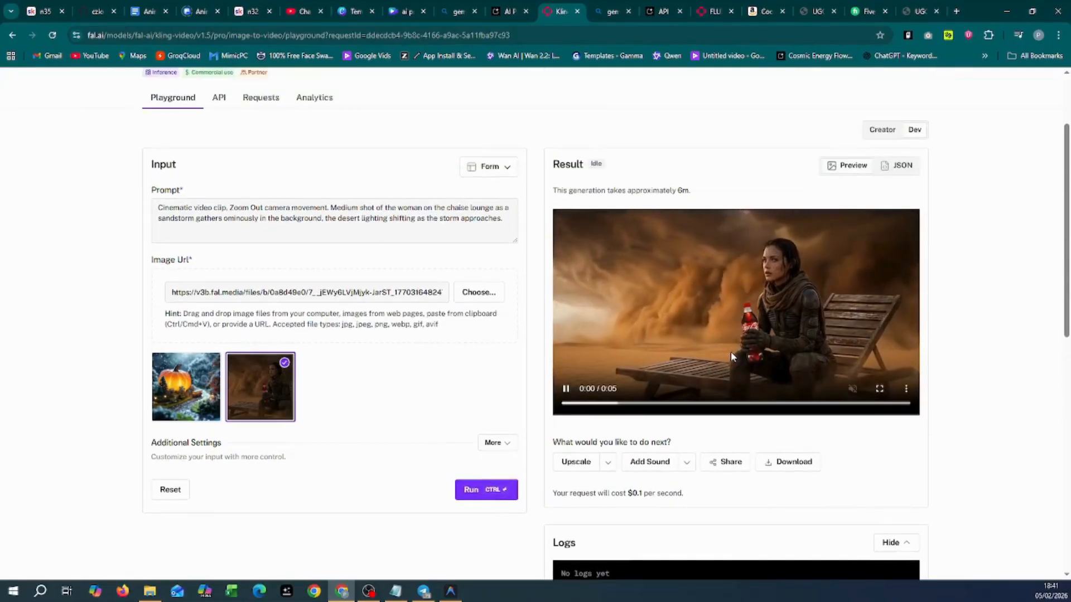
{"action": "scroll", "coordinate": [730, 351], "scroll_direction": "down", "scroll_amount": 3}
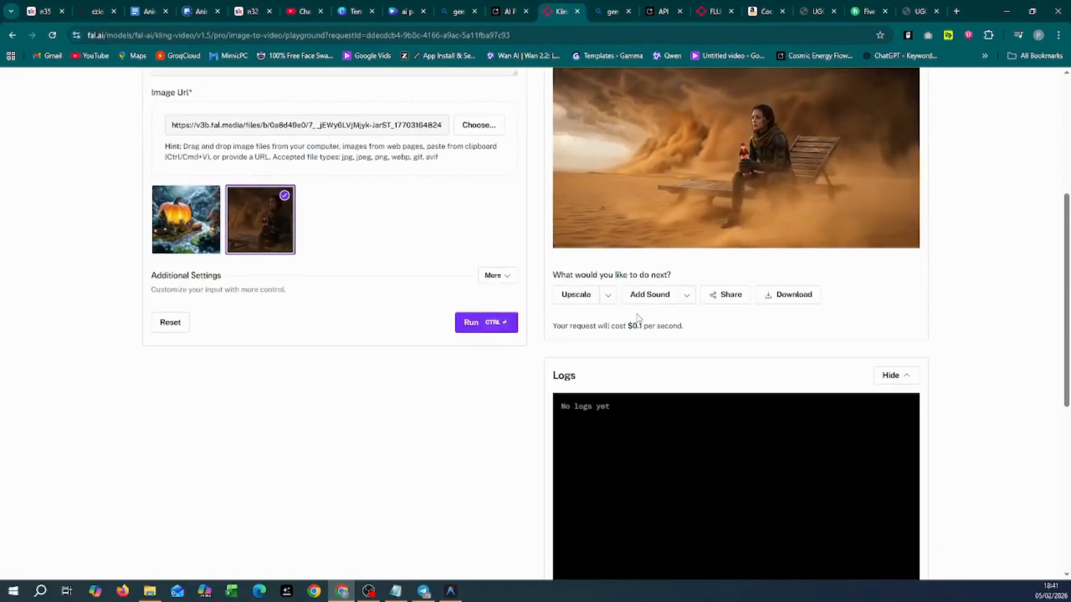
{"action": "scroll", "coordinate": [634, 321], "scroll_direction": "up", "scroll_amount": 3}
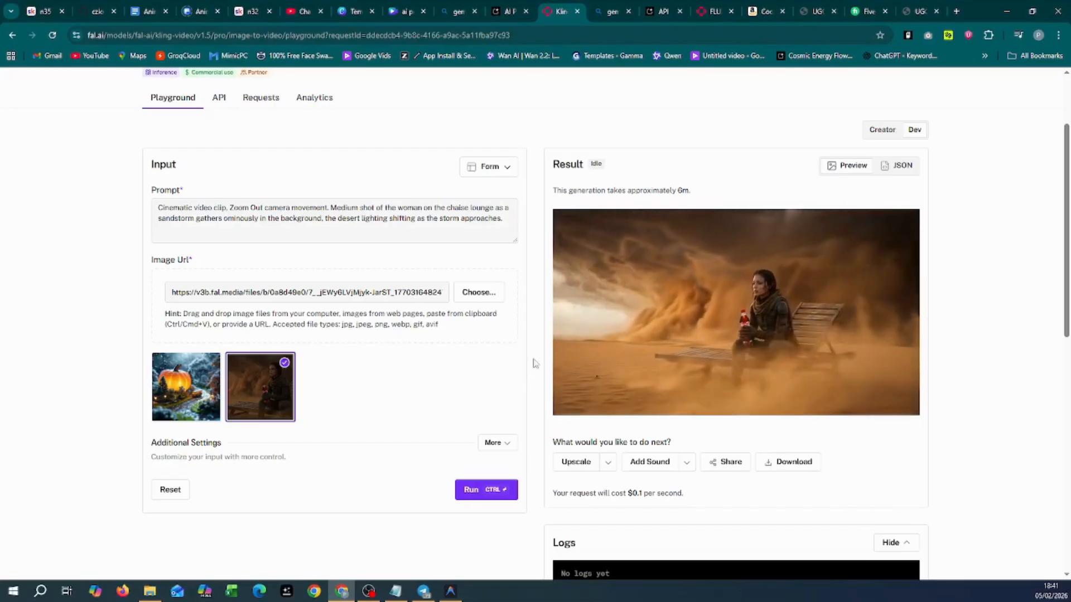
{"action": "left_click", "coordinate": [18, 35]}
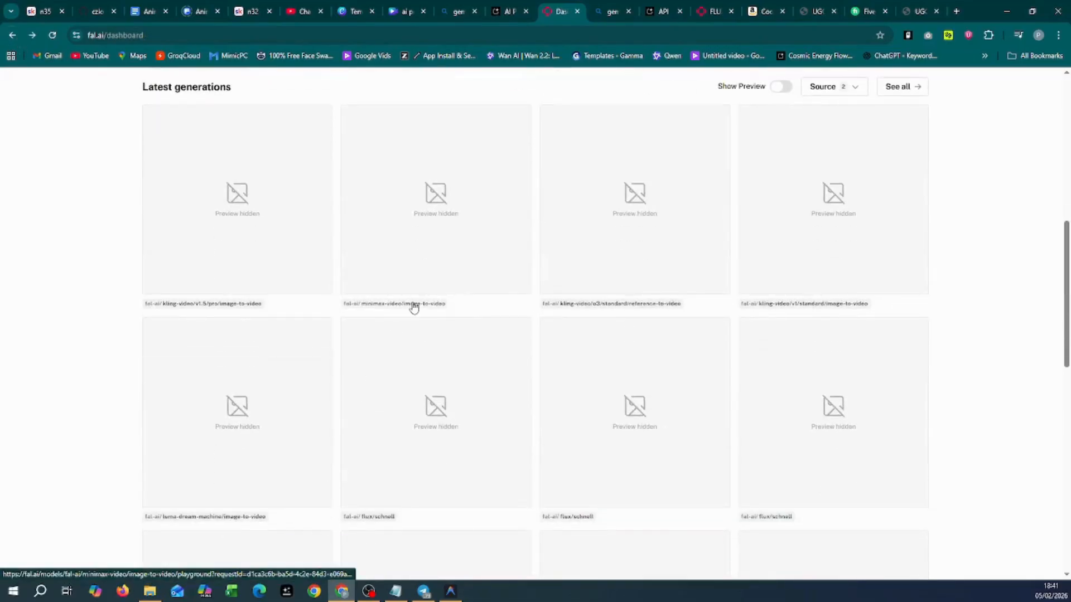
{"action": "left_click", "coordinate": [413, 308]}
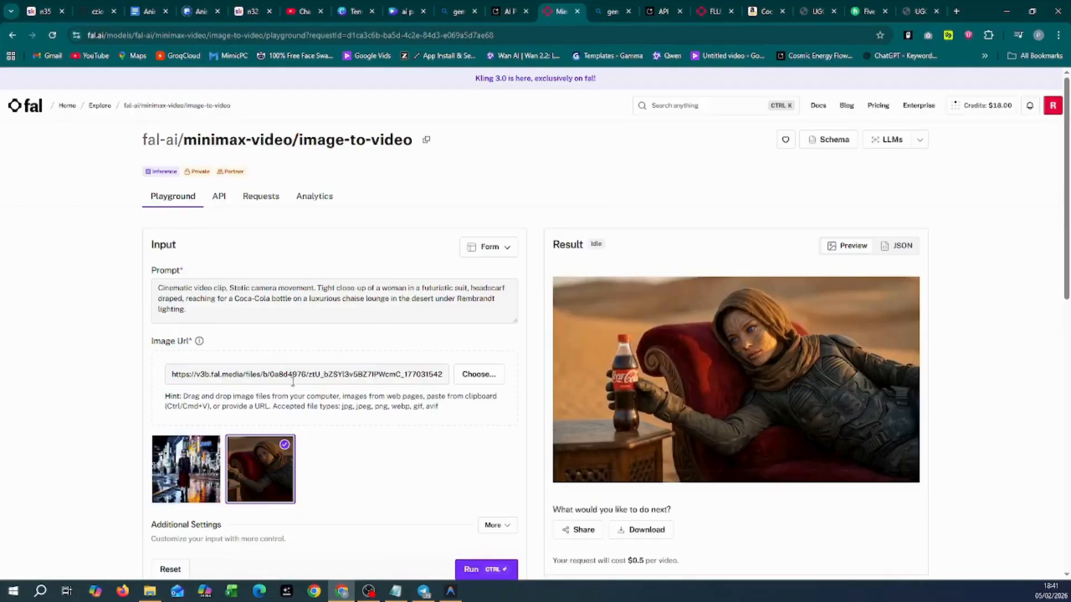
{"action": "scroll", "coordinate": [726, 513], "scroll_direction": "down", "scroll_amount": 3}
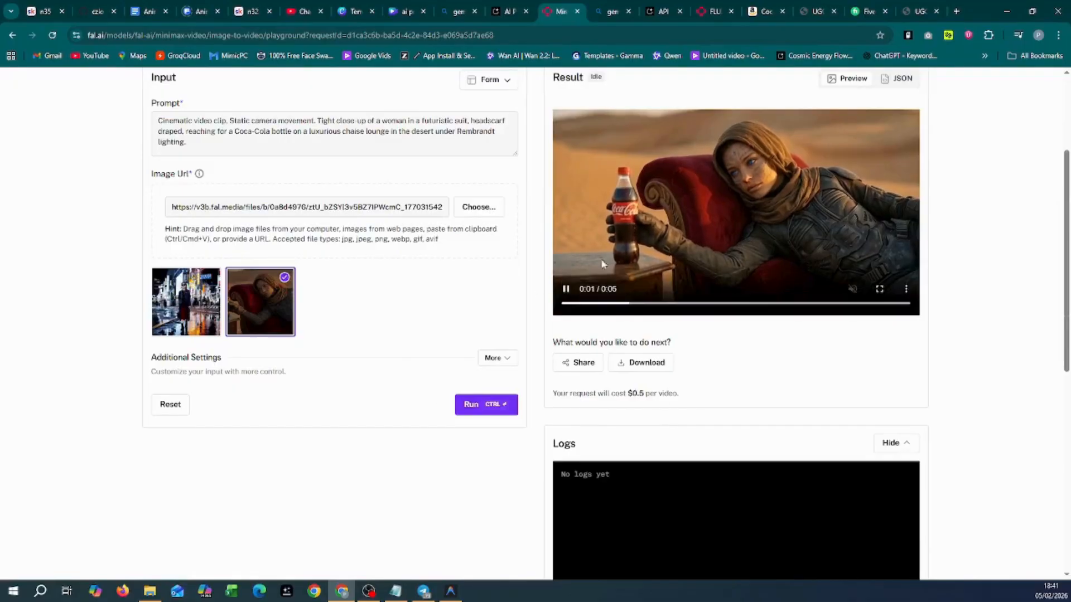
{"action": "scroll", "coordinate": [543, 363], "scroll_direction": "up", "scroll_amount": 2}
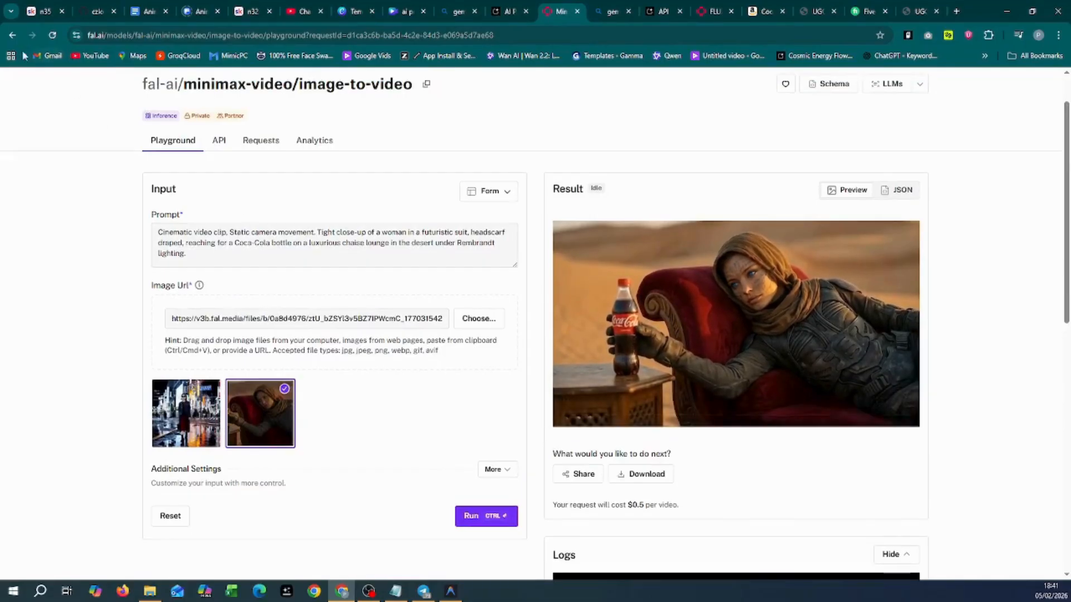
{"action": "left_click", "coordinate": [12, 35]}
{"action": "scroll", "coordinate": [153, 325], "scroll_direction": "down", "scroll_amount": 7}
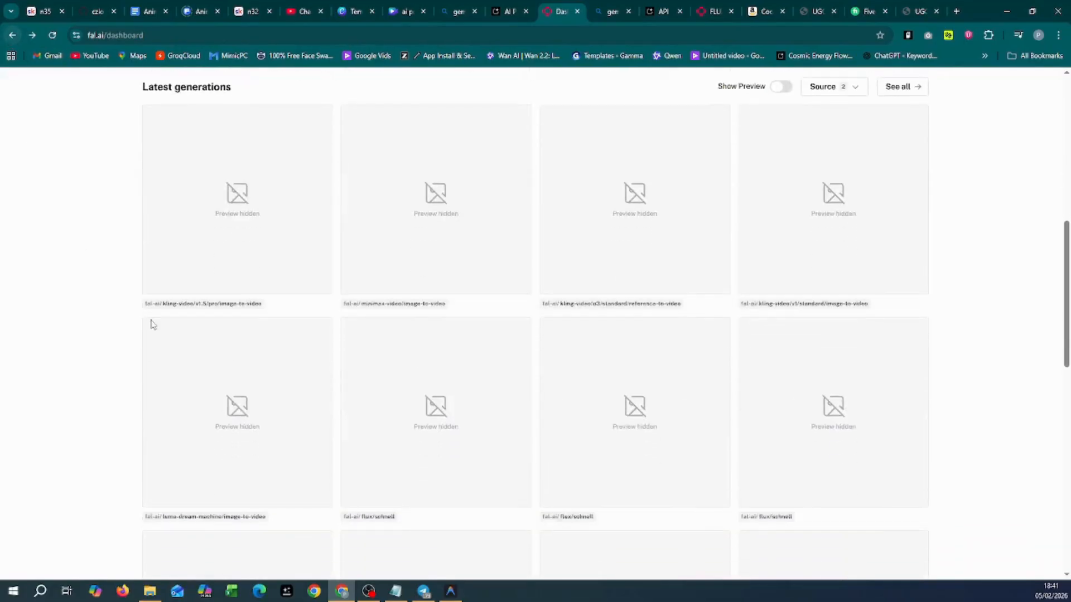
{"action": "left_click", "coordinate": [607, 309]}
{"action": "scroll", "coordinate": [579, 429], "scroll_direction": "down", "scroll_amount": 2}
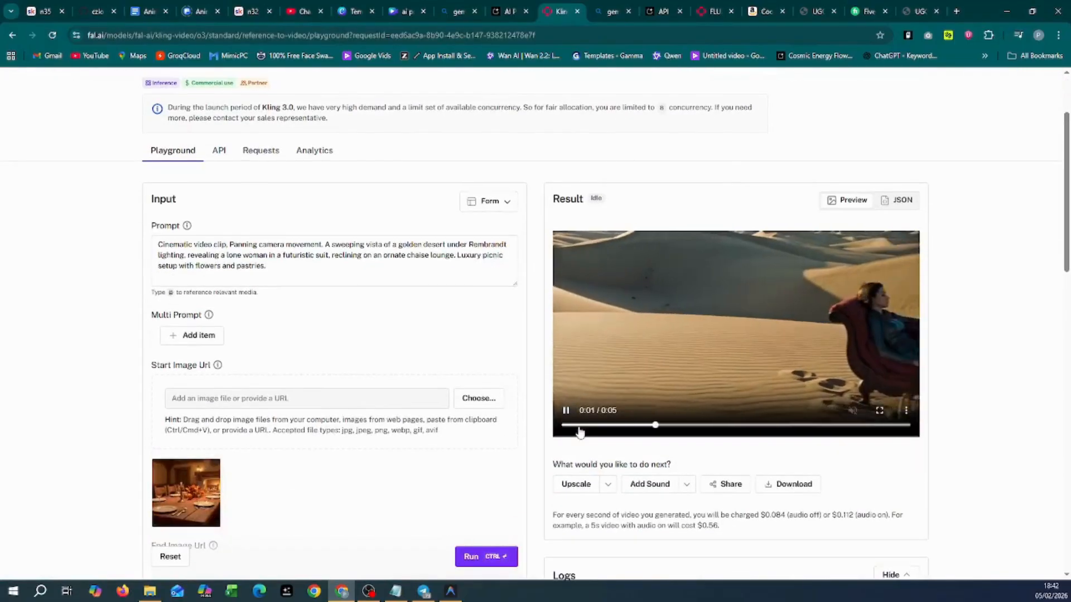
{"action": "scroll", "coordinate": [579, 428], "scroll_direction": "down", "scroll_amount": 4}
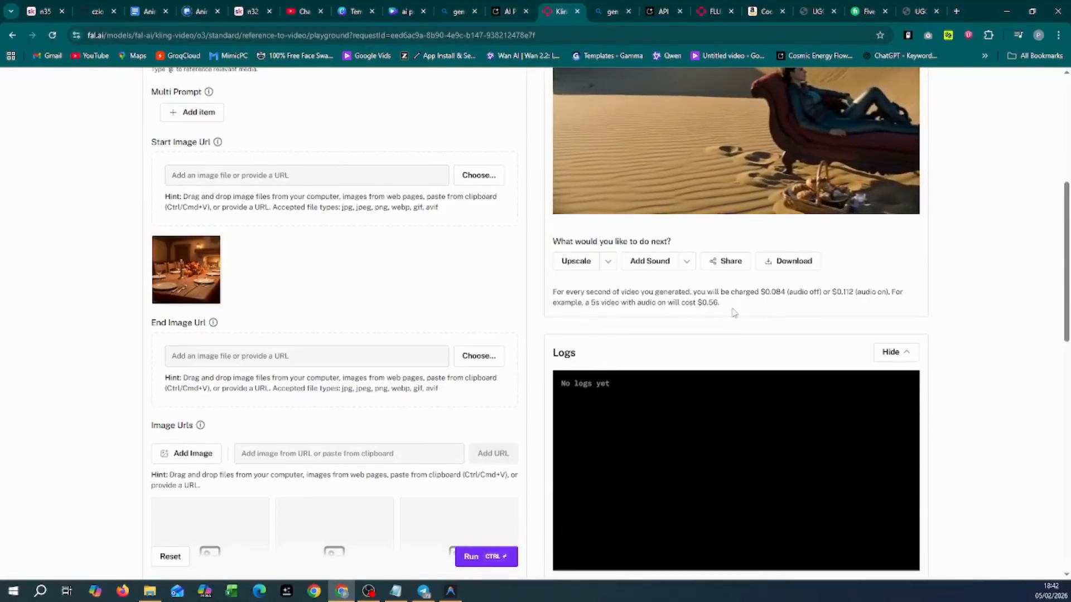
{"action": "mouse_move", "coordinate": [625, 211]}
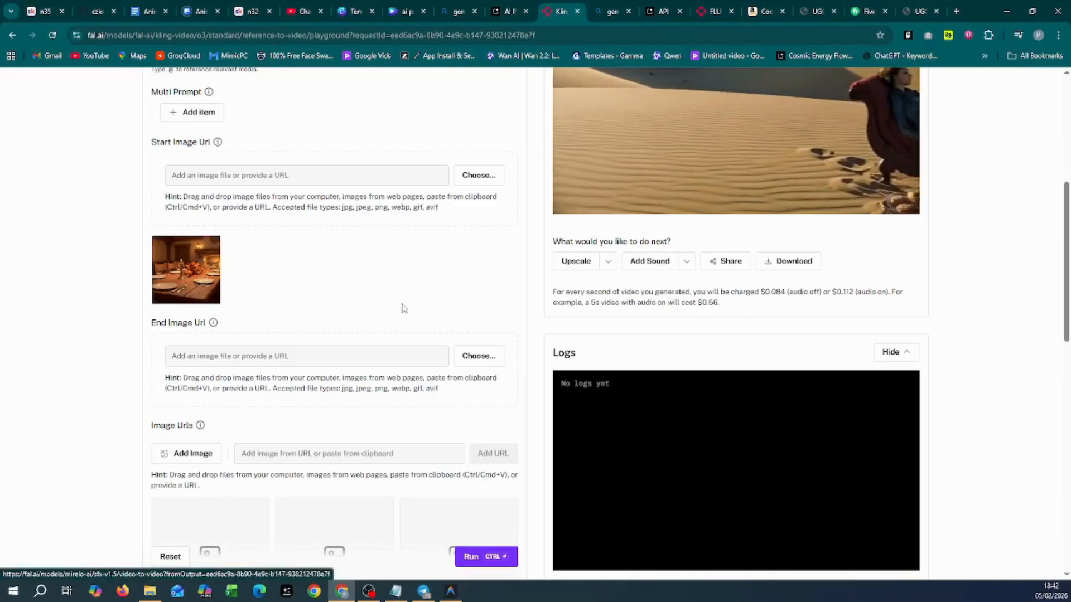
{"action": "scroll", "coordinate": [402, 308], "scroll_direction": "up", "scroll_amount": 6}
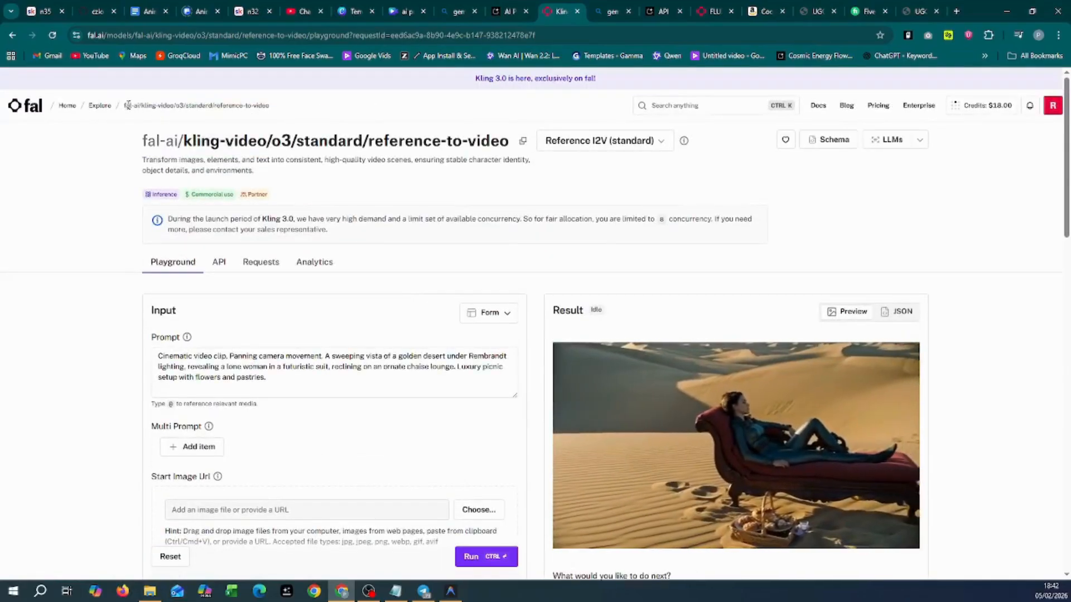
{"action": "left_click", "coordinate": [12, 35]}
Step: Review the Kling v1 standard wanderer clip full screen and check its logs before returning
{"action": "scroll", "coordinate": [373, 343], "scroll_direction": "down", "scroll_amount": 1}
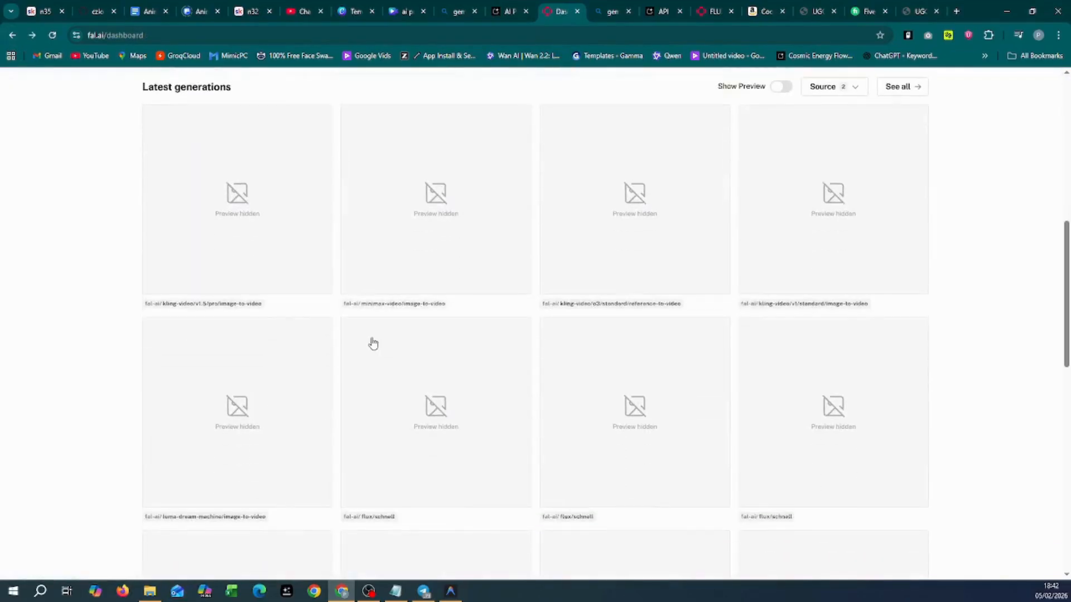
{"action": "left_click", "coordinate": [828, 312]}
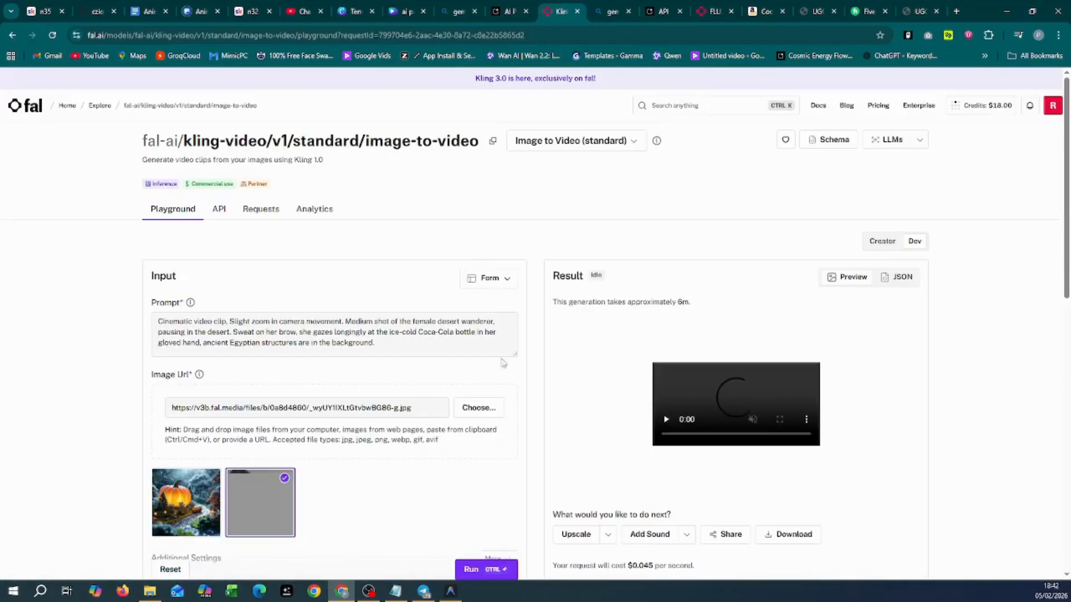
{"action": "scroll", "coordinate": [400, 424], "scroll_direction": "down", "scroll_amount": 3}
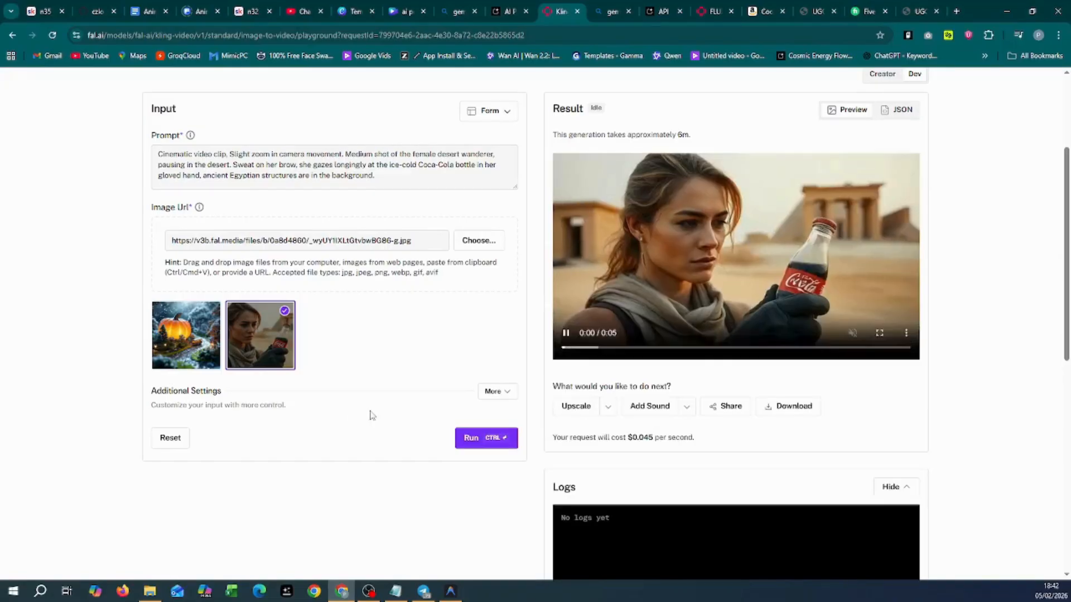
{"action": "scroll", "coordinate": [600, 466], "scroll_direction": "up", "scroll_amount": 1}
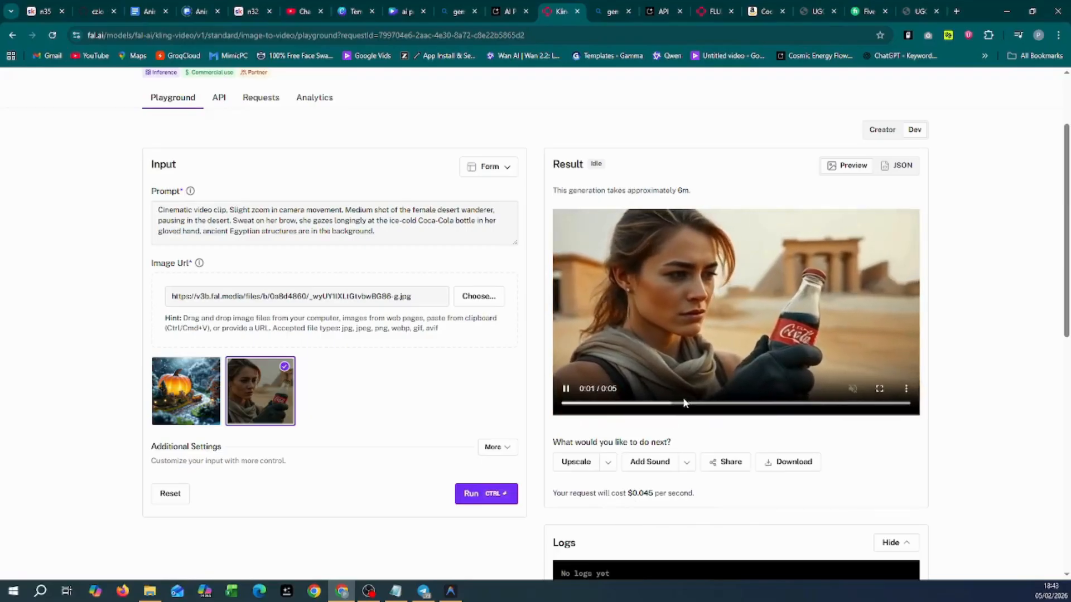
{"action": "left_click", "coordinate": [882, 389]}
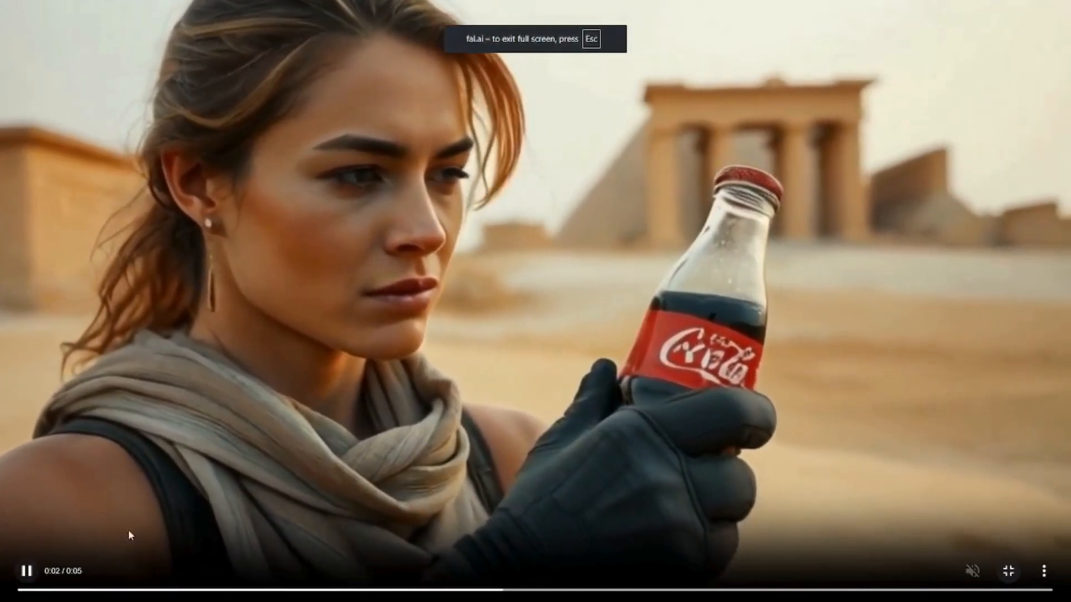
{"action": "left_click", "coordinate": [1007, 571]}
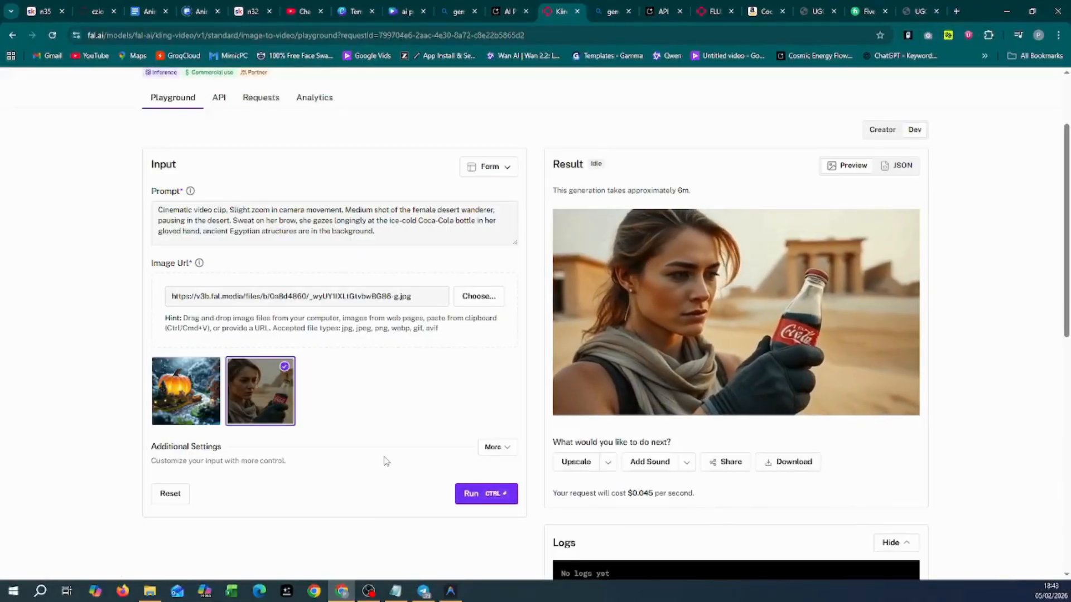
{"action": "scroll", "coordinate": [623, 497], "scroll_direction": "down", "scroll_amount": 3}
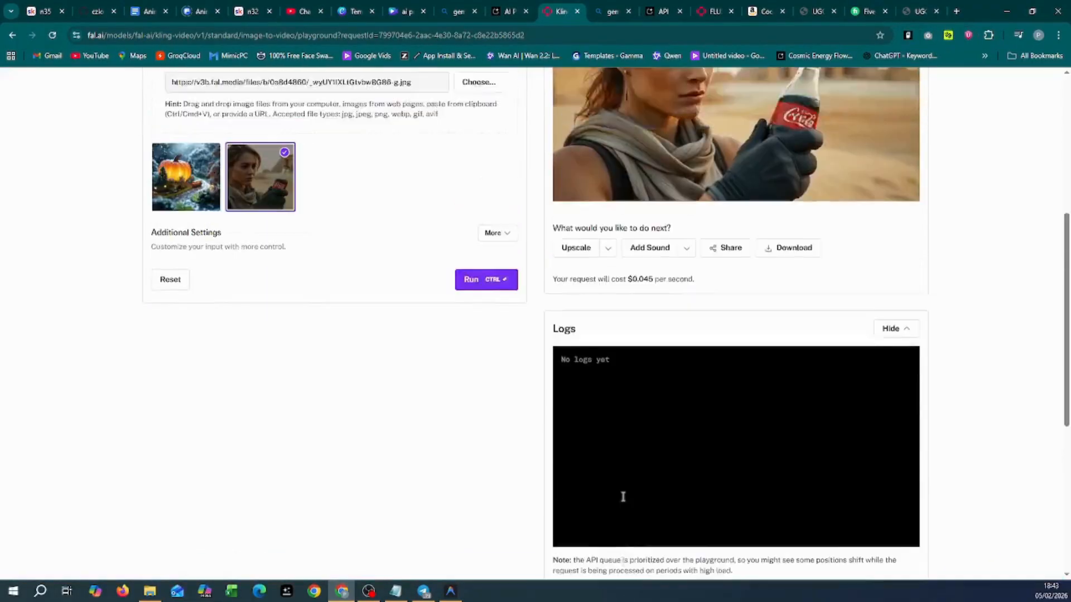
{"action": "scroll", "coordinate": [623, 496], "scroll_direction": "up", "scroll_amount": 3}
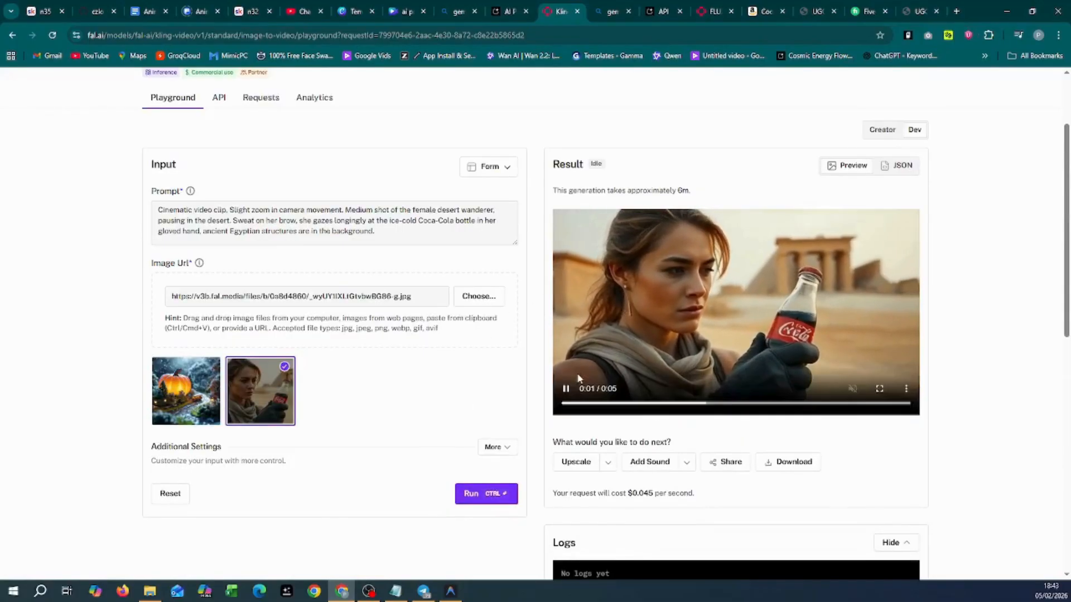
{"action": "scroll", "coordinate": [654, 531], "scroll_direction": "down", "scroll_amount": 3}
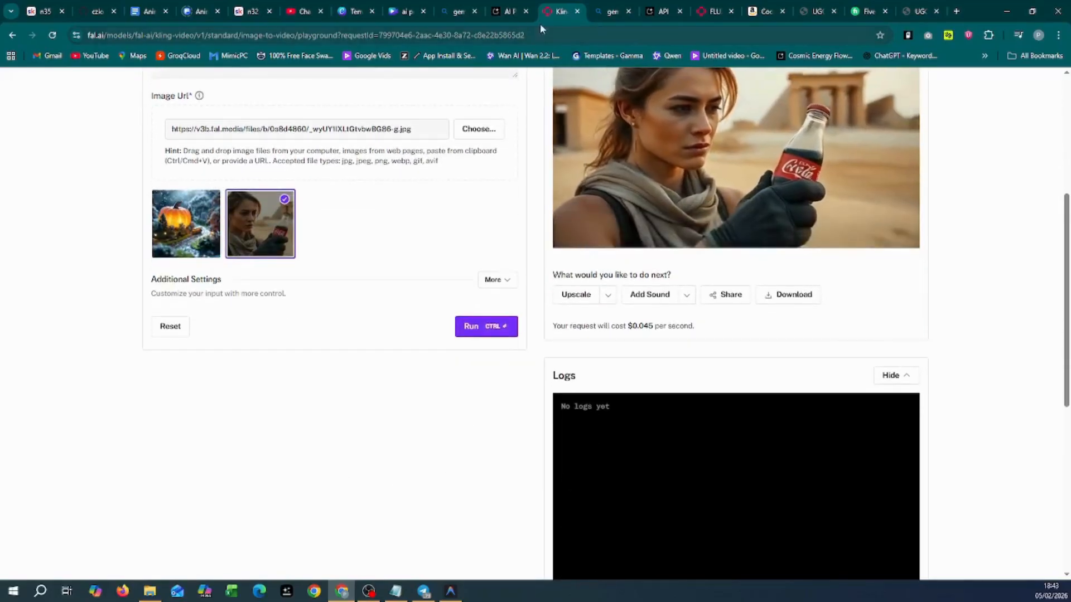
{"action": "left_click", "coordinate": [13, 36]}
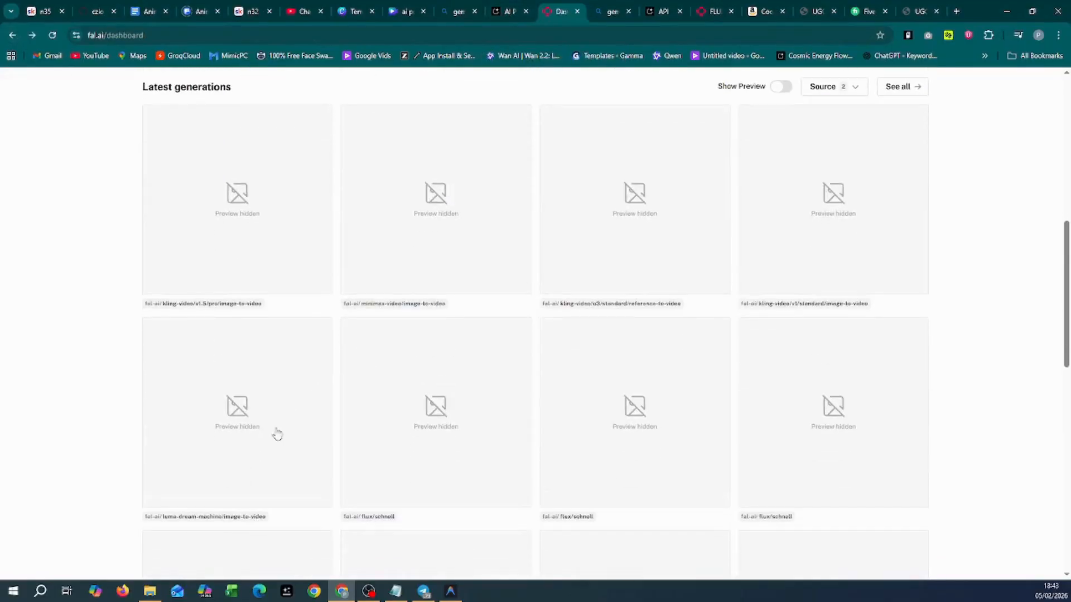
Step: Watch the Luma Dream Machine desert-wanderer clip, then switch back to the AI Prompt Builder
{"action": "left_click", "coordinate": [245, 517]}
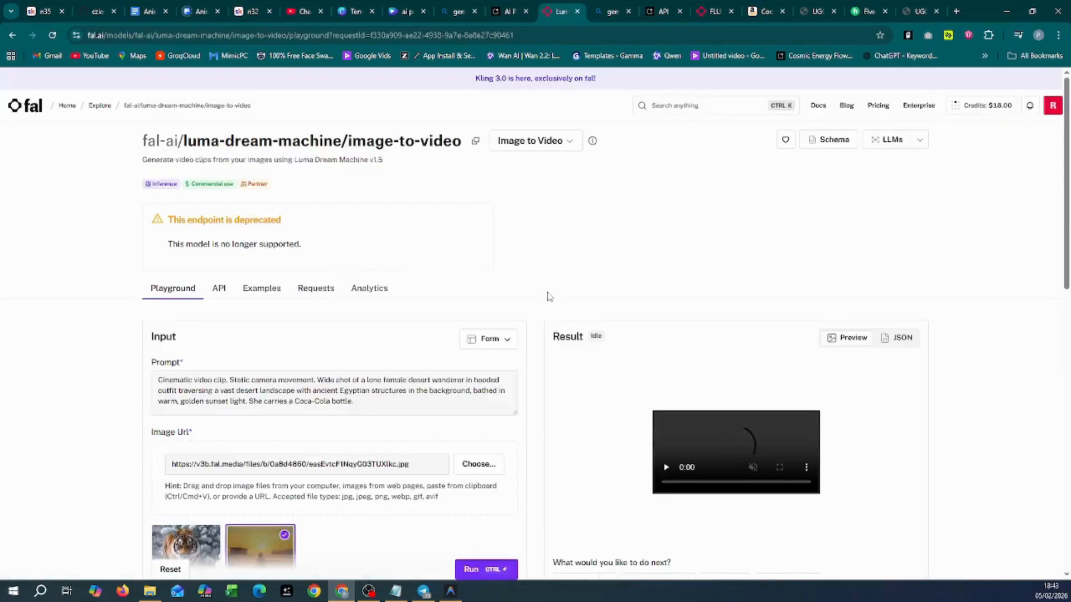
{"action": "scroll", "coordinate": [548, 297], "scroll_direction": "down", "scroll_amount": 2}
{"action": "scroll", "coordinate": [552, 346], "scroll_direction": "down", "scroll_amount": 2}
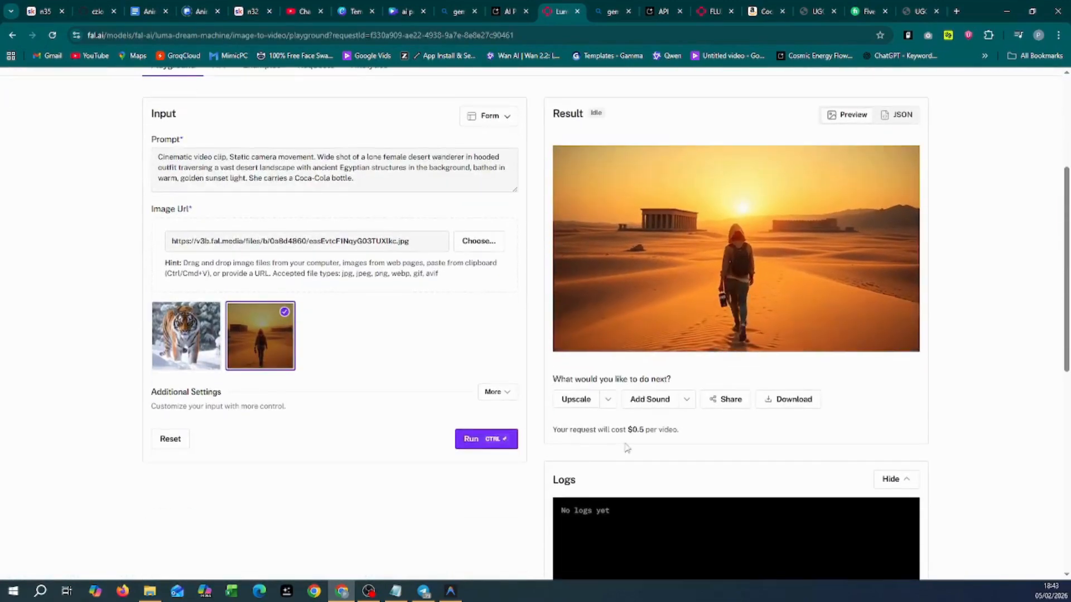
{"action": "mouse_move", "coordinate": [709, 284]}
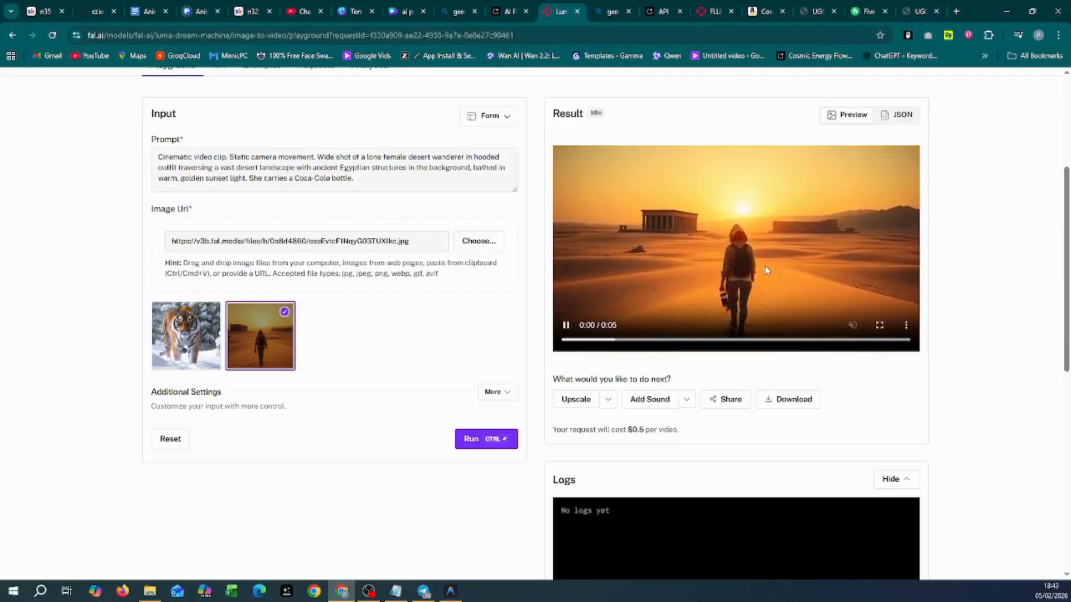
{"action": "scroll", "coordinate": [942, 190], "scroll_direction": "up", "scroll_amount": 4}
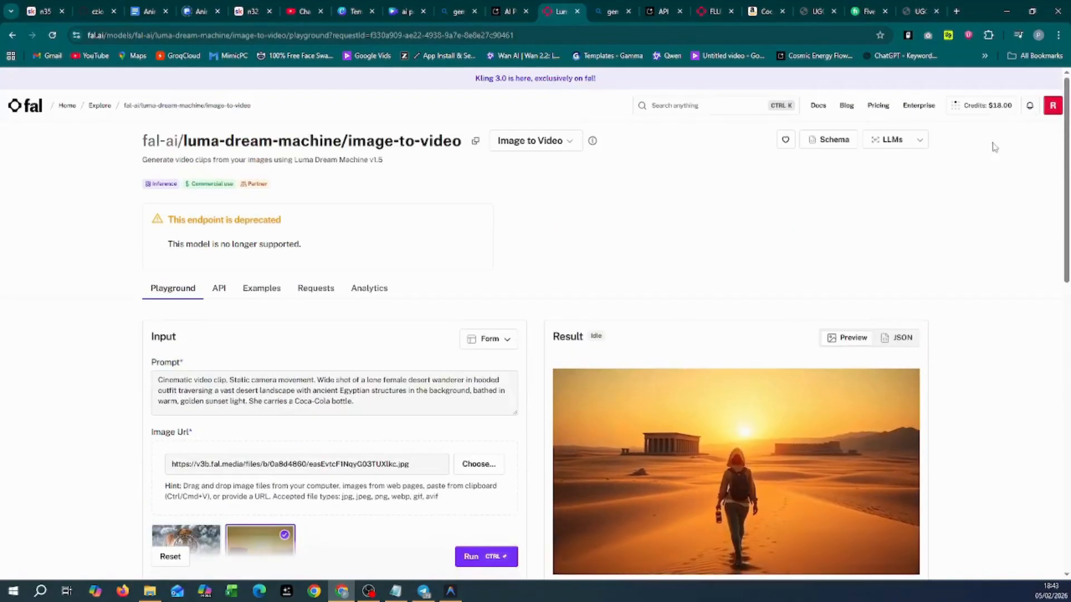
{"action": "scroll", "coordinate": [779, 322], "scroll_direction": "down", "scroll_amount": 4}
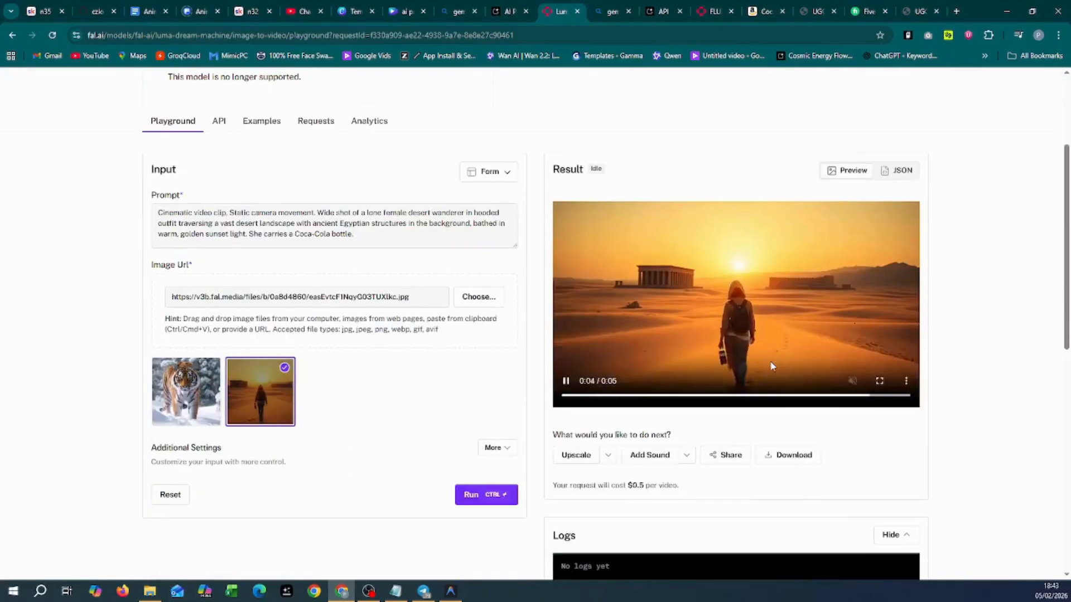
{"action": "scroll", "coordinate": [608, 424], "scroll_direction": "down", "scroll_amount": 3}
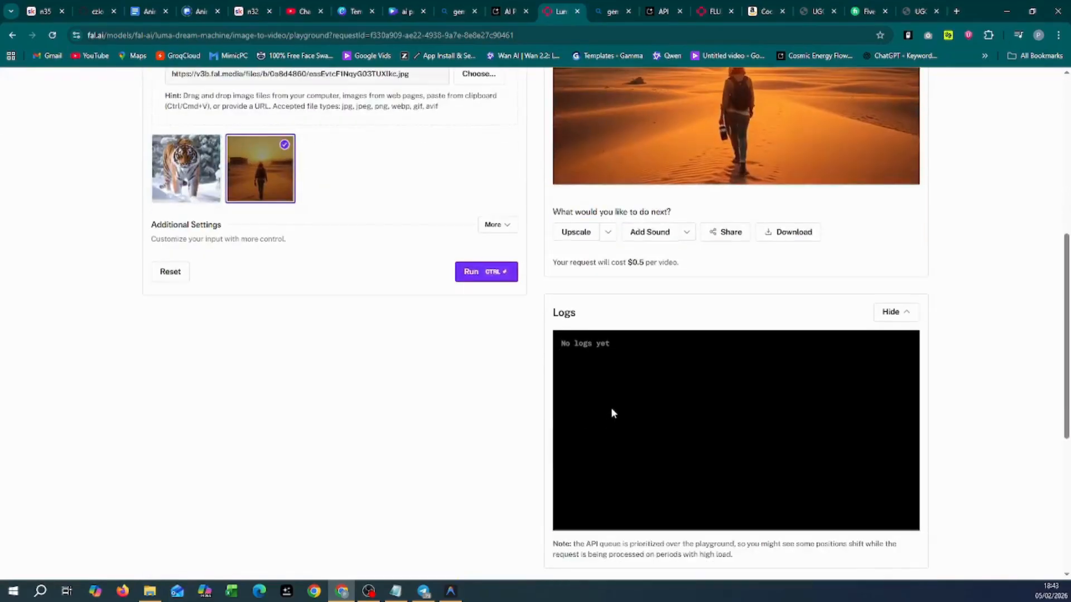
{"action": "scroll", "coordinate": [612, 411], "scroll_direction": "up", "scroll_amount": 4}
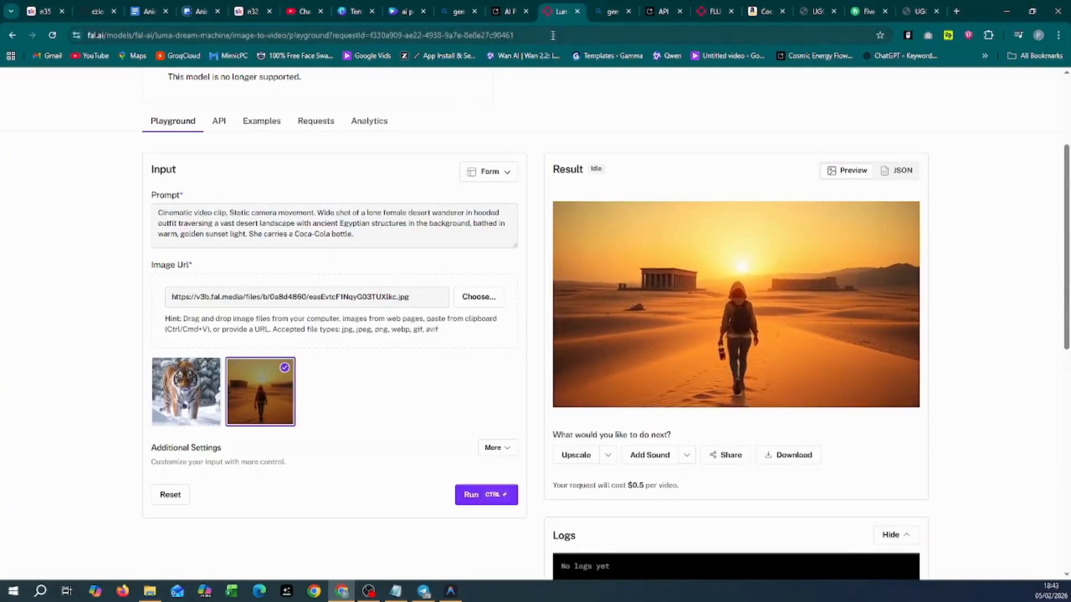
{"action": "left_click", "coordinate": [512, 13]}
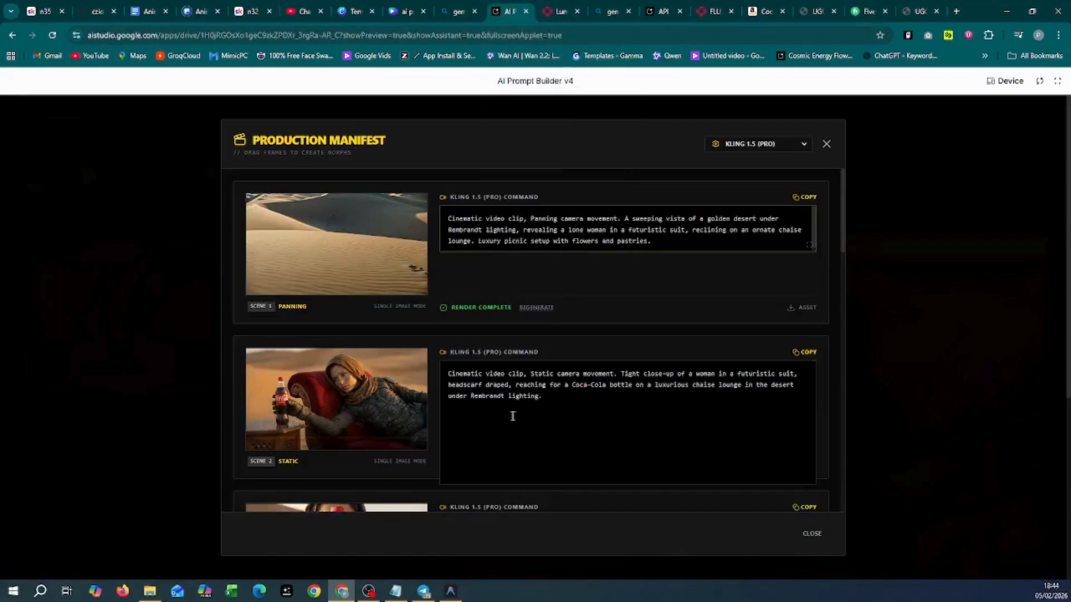
Step: Download the Scene 1 reference image and the Scene 2 asset, then scroll through the manifest
{"action": "scroll", "coordinate": [532, 411], "scroll_direction": "down", "scroll_amount": 5}
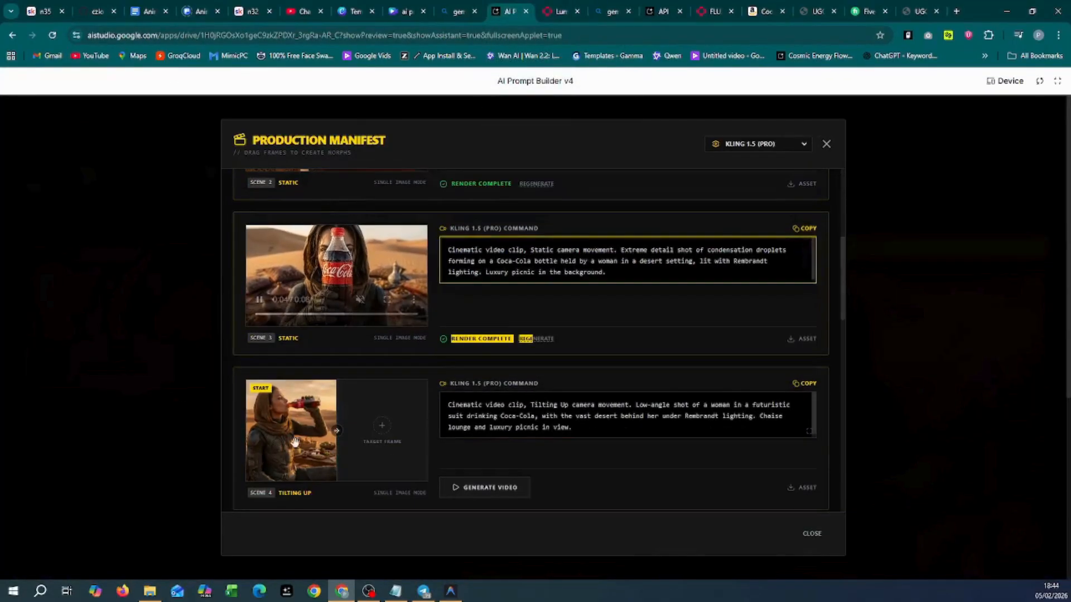
{"action": "scroll", "coordinate": [333, 400], "scroll_direction": "up", "scroll_amount": 5}
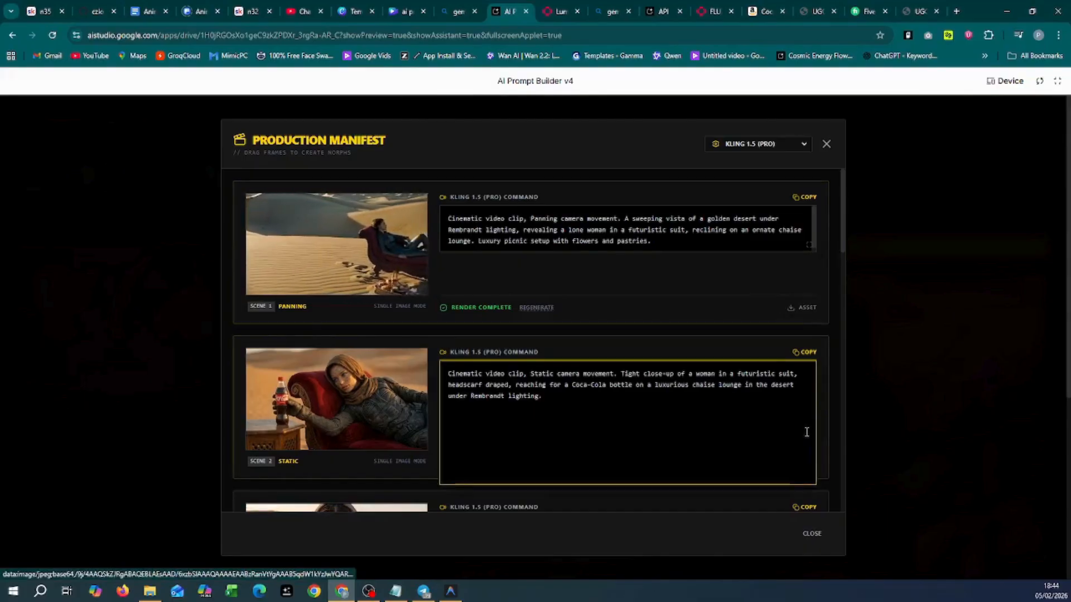
{"action": "left_click", "coordinate": [804, 309]}
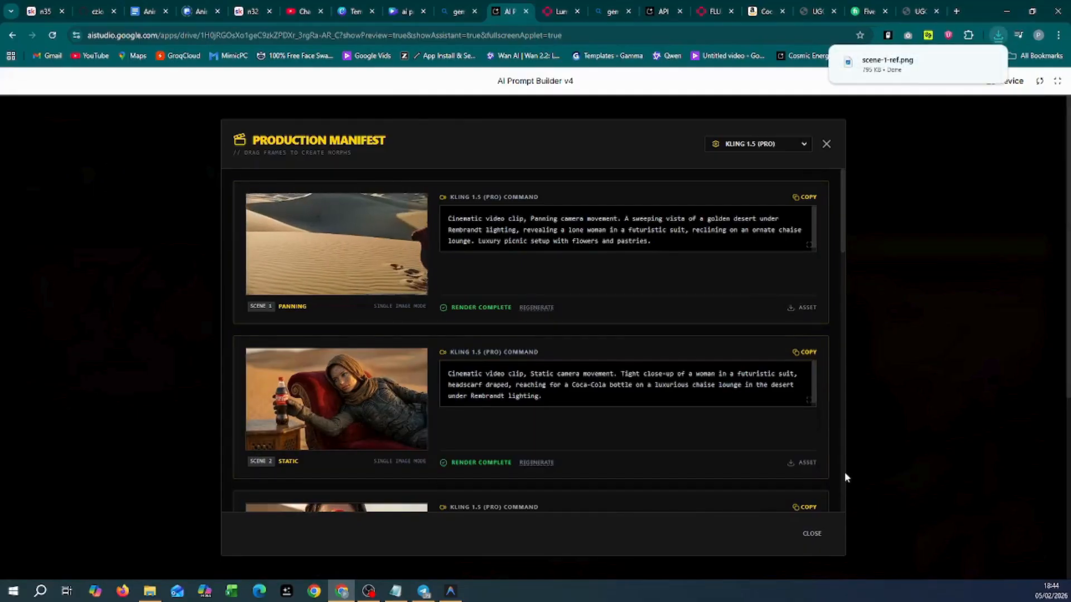
{"action": "left_click", "coordinate": [811, 465]}
{"action": "scroll", "coordinate": [810, 441], "scroll_direction": "down", "scroll_amount": 3}
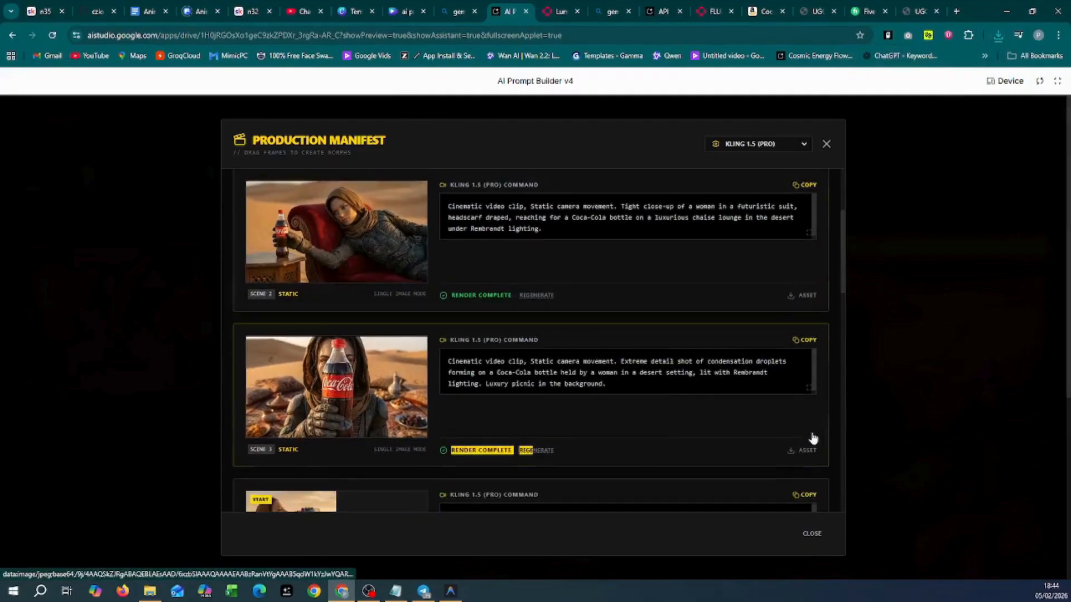
{"action": "scroll", "coordinate": [812, 446], "scroll_direction": "down", "scroll_amount": 2}
{"action": "scroll", "coordinate": [812, 454], "scroll_direction": "down", "scroll_amount": 2}
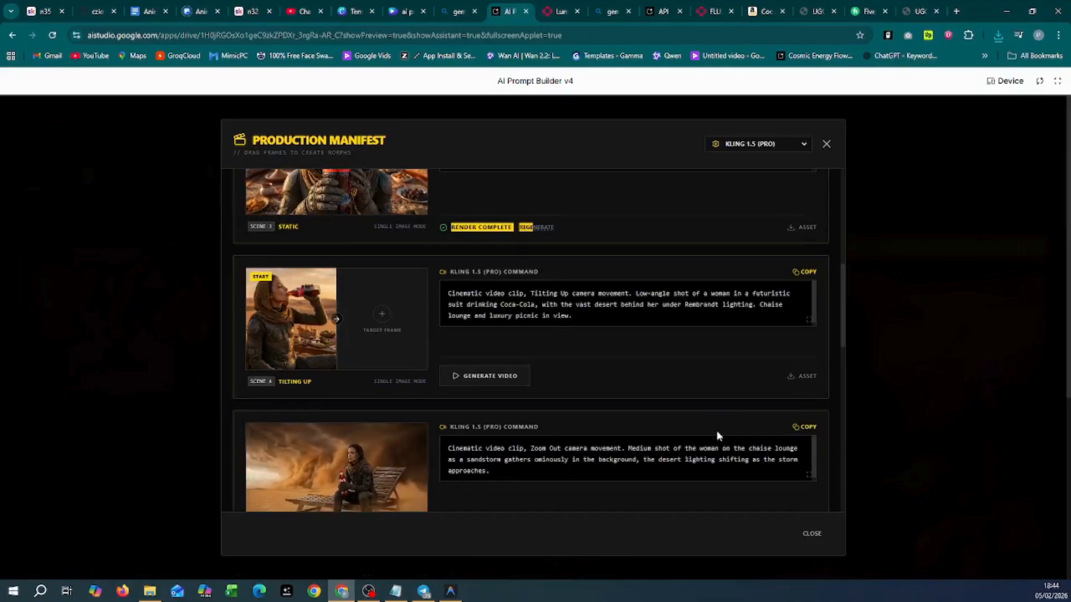
{"action": "scroll", "coordinate": [725, 446], "scroll_direction": "down", "scroll_amount": 2}
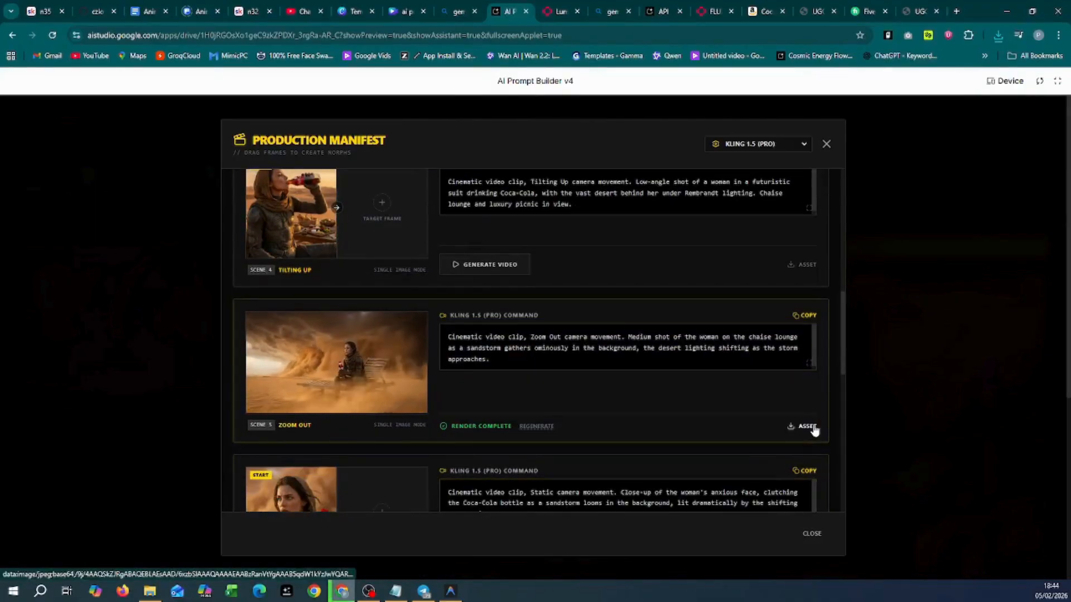
{"action": "scroll", "coordinate": [813, 430], "scroll_direction": "down", "scroll_amount": 4}
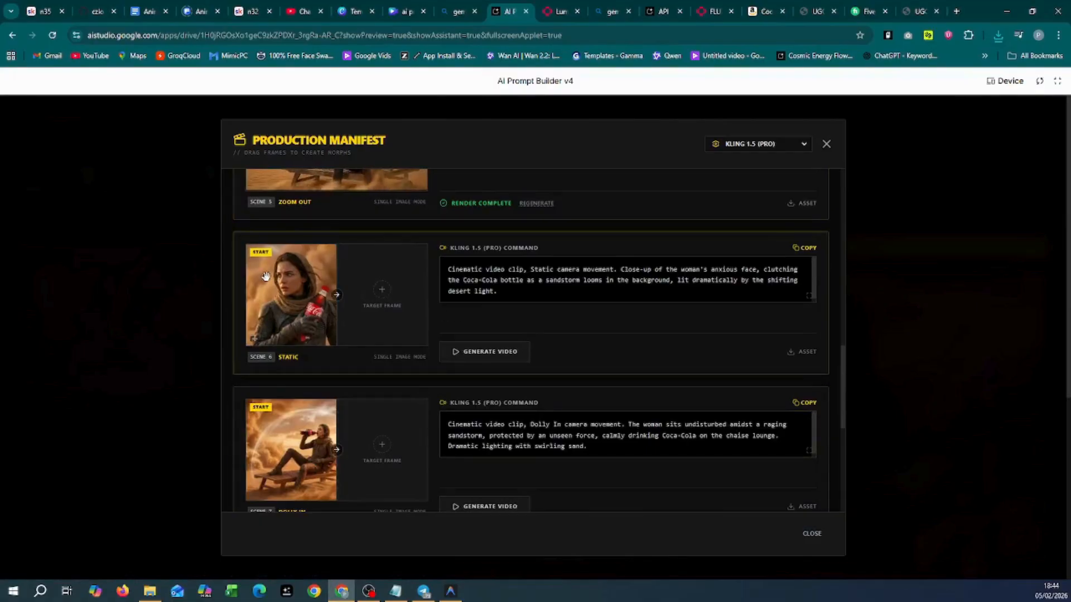
{"action": "scroll", "coordinate": [437, 439], "scroll_direction": "down", "scroll_amount": 3}
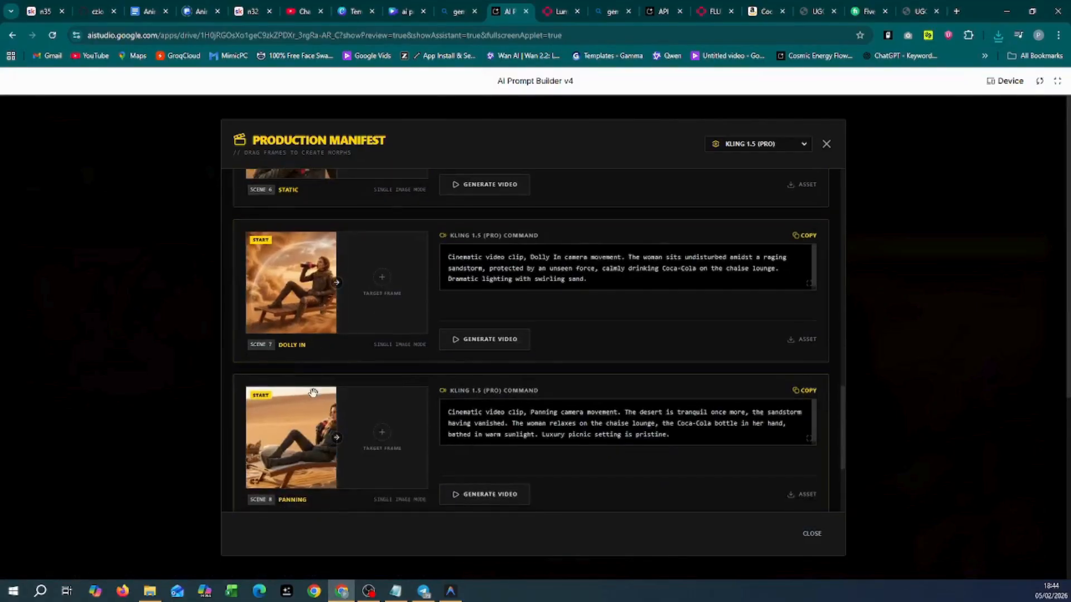
{"action": "scroll", "coordinate": [311, 436], "scroll_direction": "down", "scroll_amount": 3}
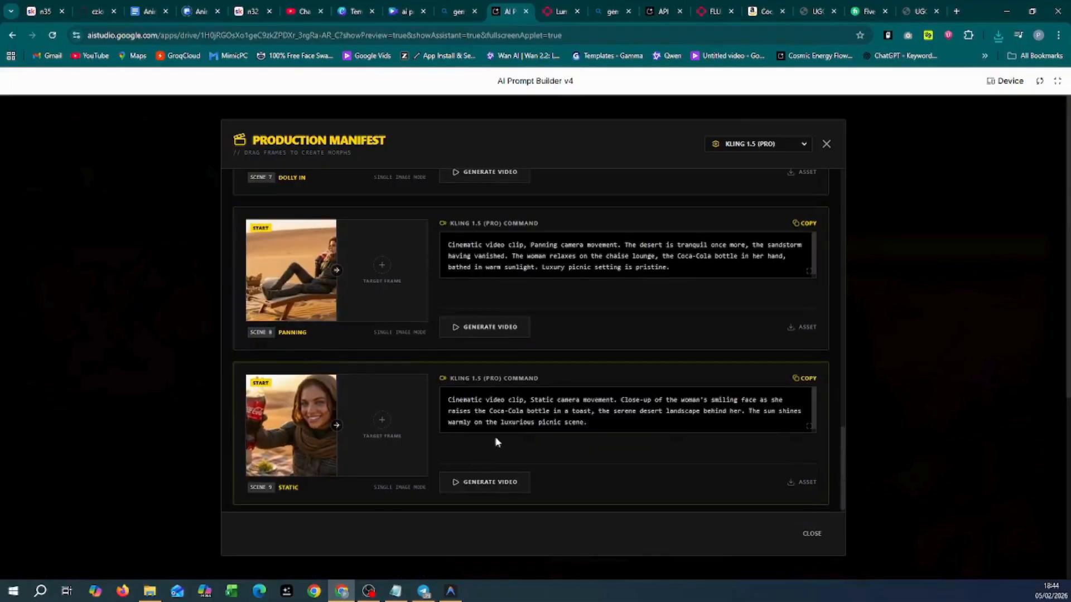
{"action": "scroll", "coordinate": [495, 443], "scroll_direction": "down", "scroll_amount": 1}
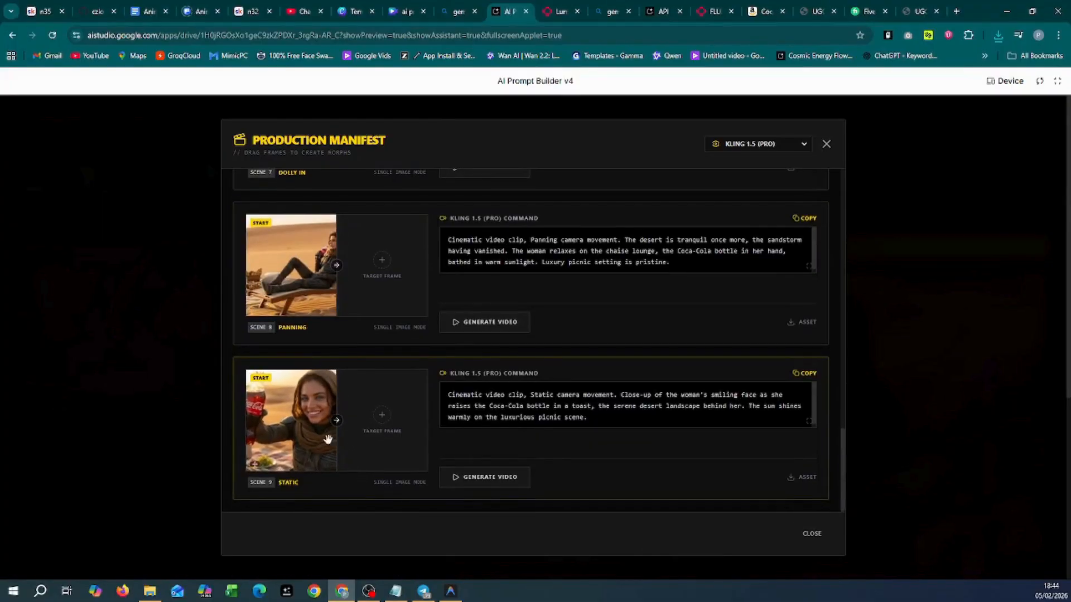
{"action": "scroll", "coordinate": [365, 351], "scroll_direction": "up", "scroll_amount": 4}
{"action": "scroll", "coordinate": [364, 352], "scroll_direction": "up", "scroll_amount": 14}
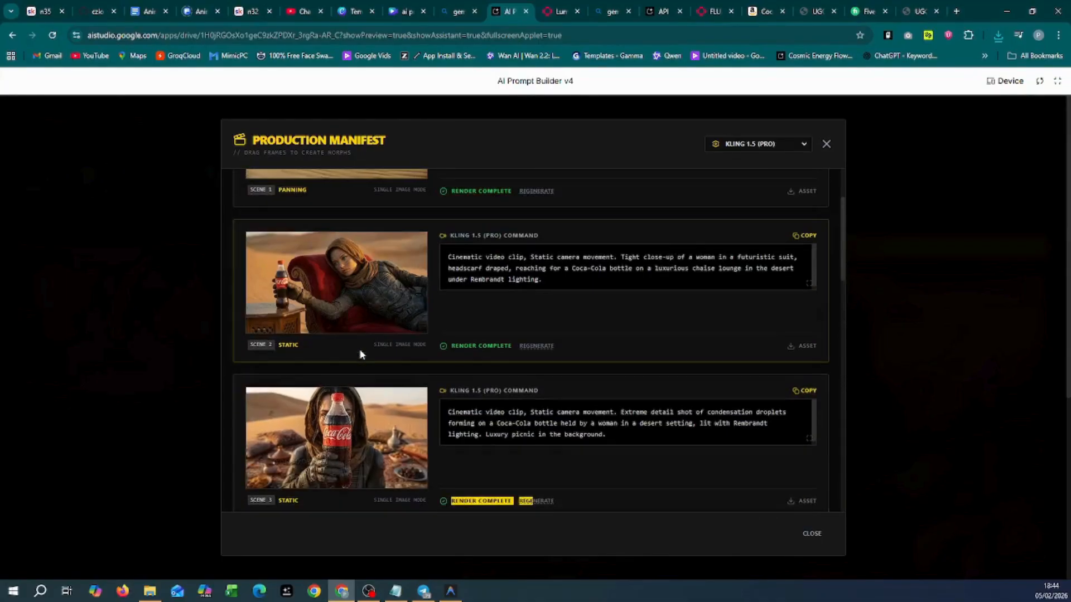
{"action": "scroll", "coordinate": [360, 352], "scroll_direction": "up", "scroll_amount": 3}
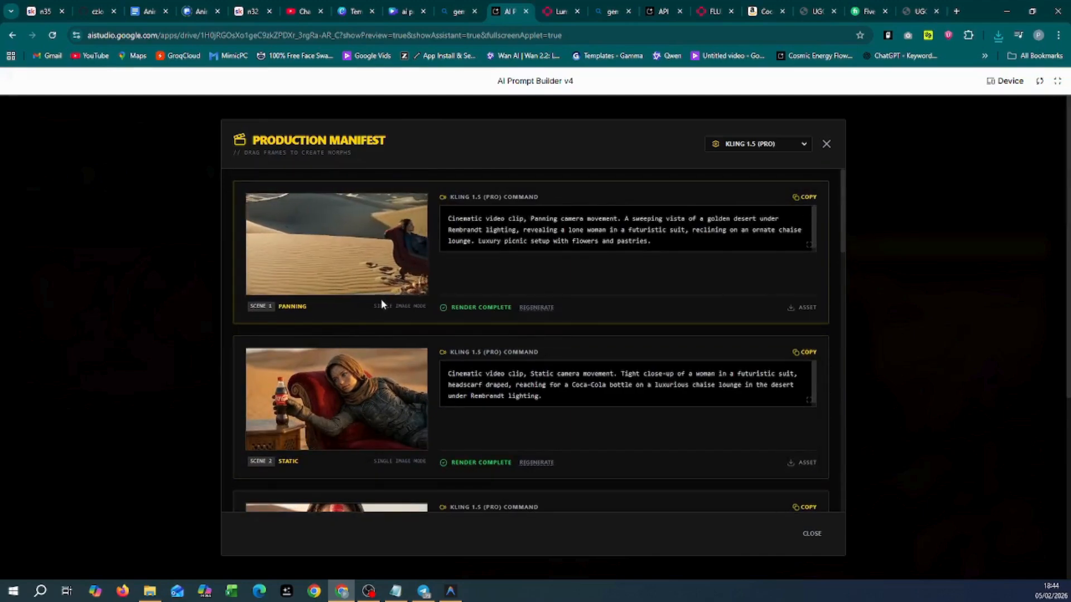
Step: Select the whole Scene 1 video prompt, then close the Production Manifest
{"action": "mouse_move", "coordinate": [390, 282]}
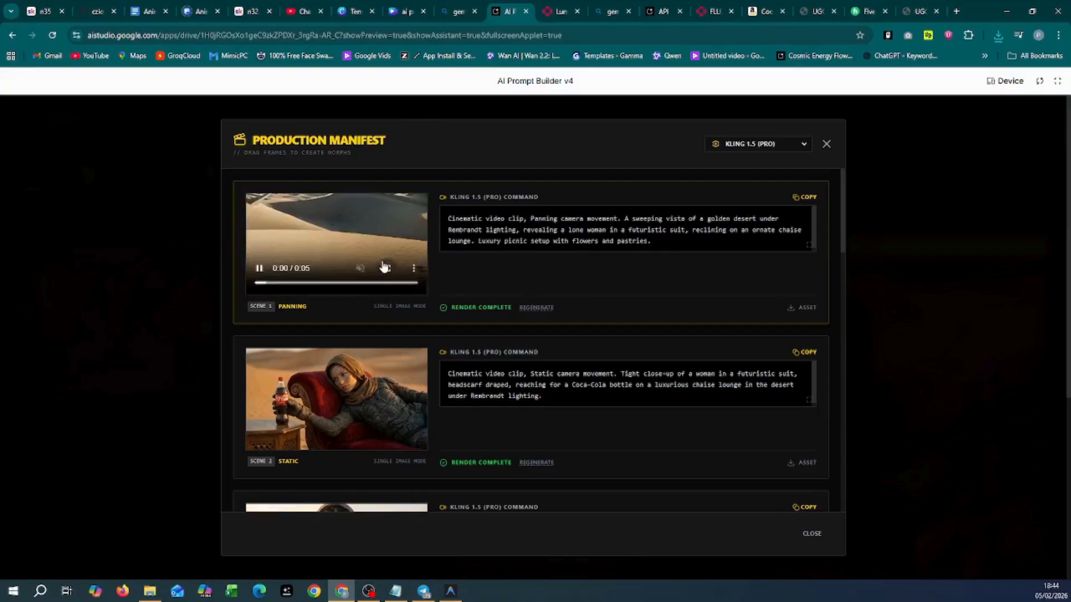
{"action": "left_click", "coordinate": [663, 237]}
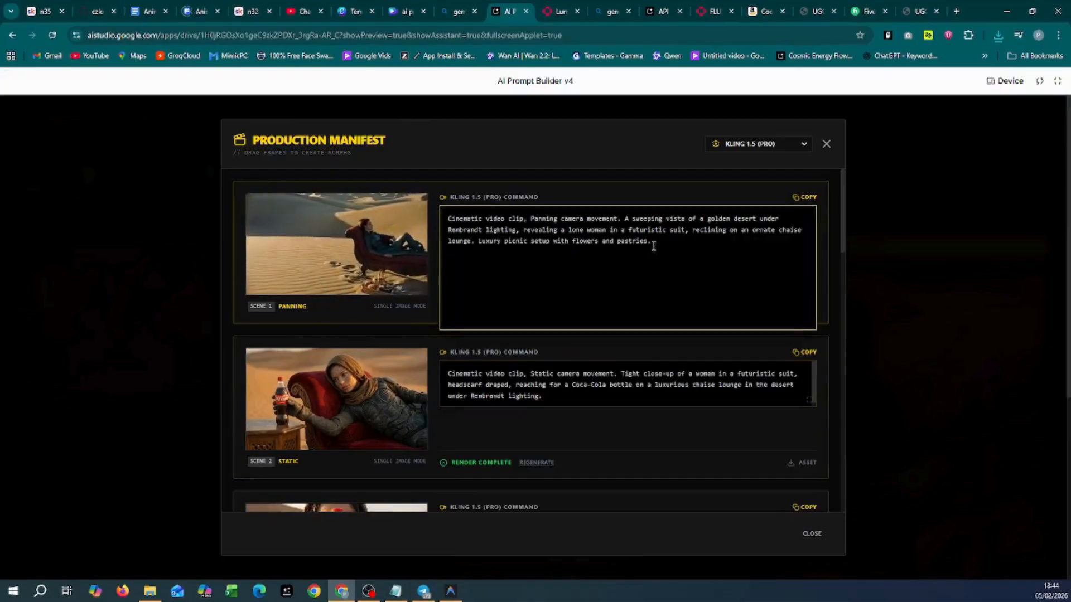
{"action": "key", "text": "ctrl+a"}
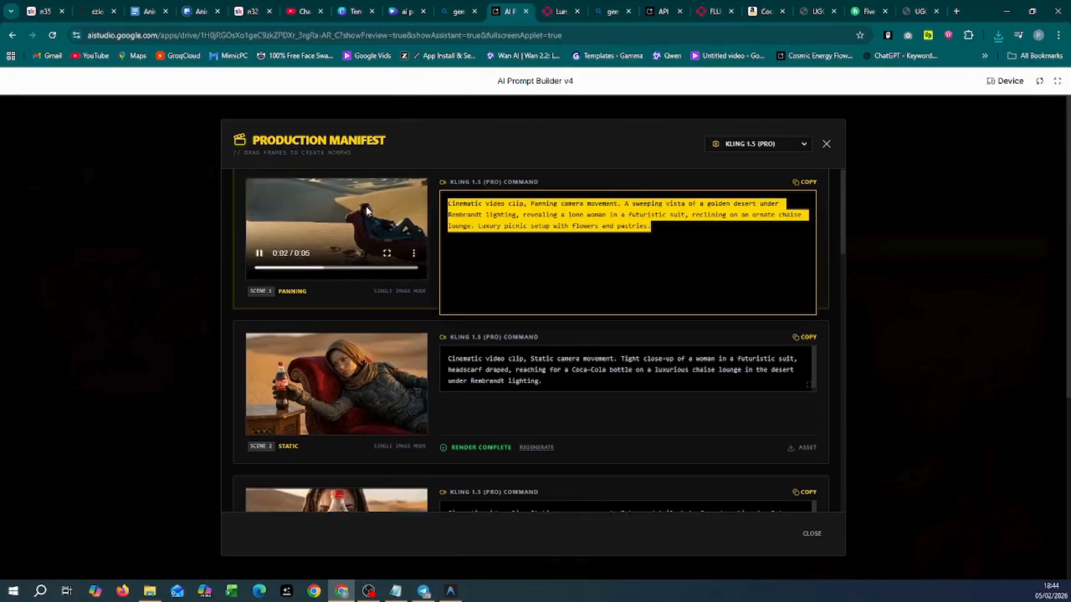
{"action": "scroll", "coordinate": [362, 232], "scroll_direction": "down", "scroll_amount": 9}
{"action": "scroll", "coordinate": [354, 276], "scroll_direction": "down", "scroll_amount": 9}
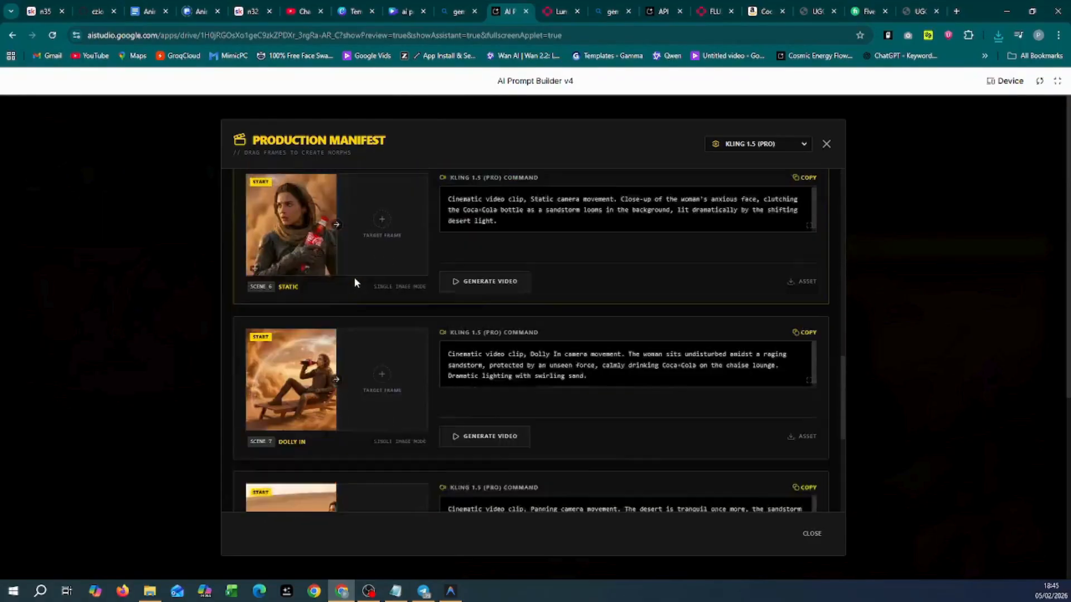
{"action": "scroll", "coordinate": [355, 279], "scroll_direction": "up", "scroll_amount": 8}
{"action": "scroll", "coordinate": [357, 285], "scroll_direction": "up", "scroll_amount": 12}
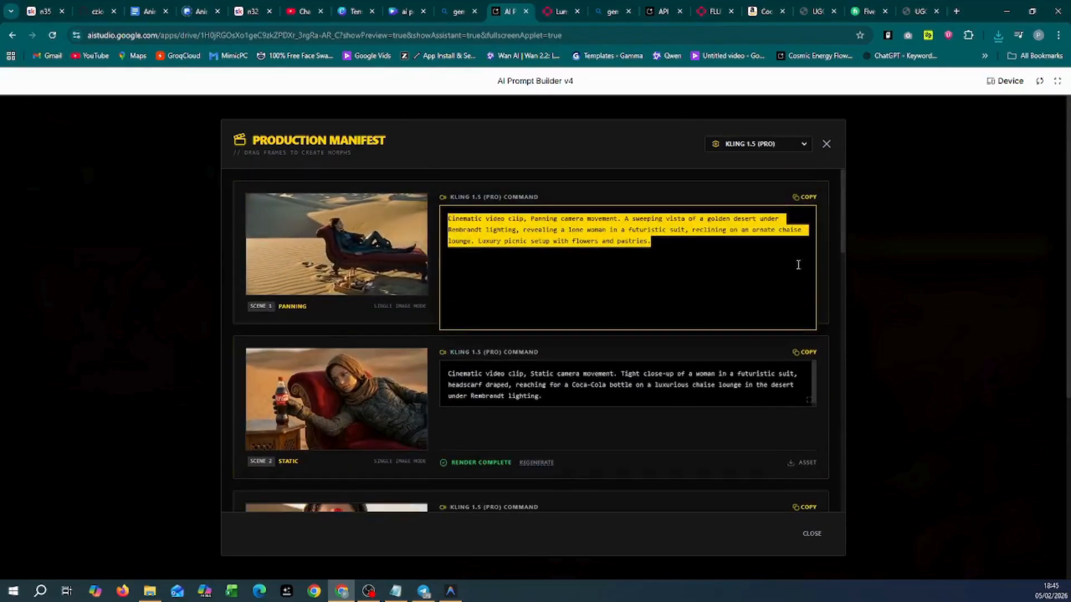
{"action": "left_click", "coordinate": [807, 534]}
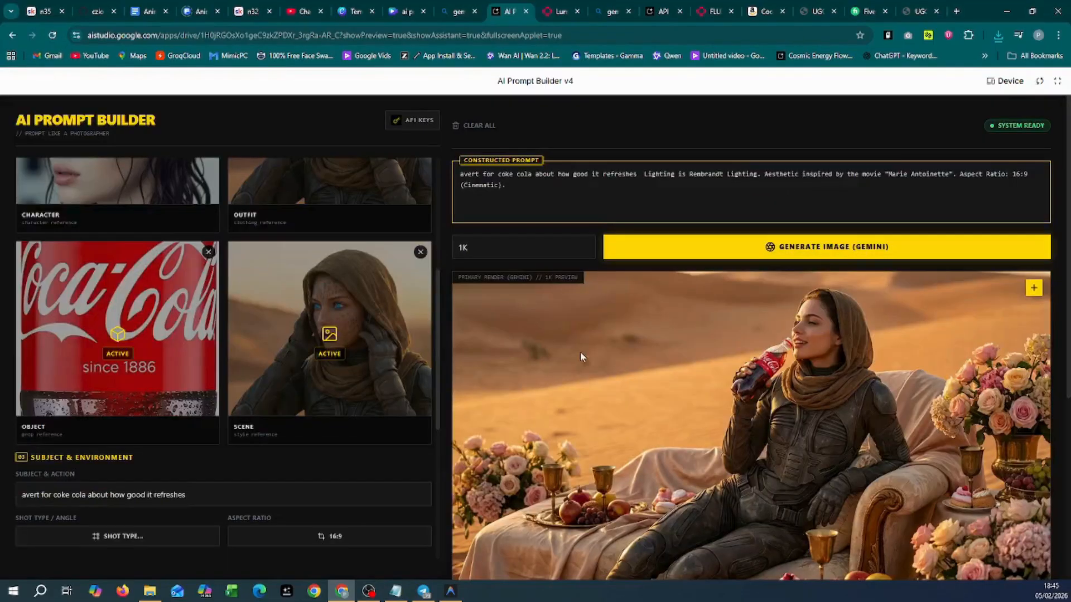
{"action": "scroll", "coordinate": [580, 351], "scroll_direction": "down", "scroll_amount": 5}
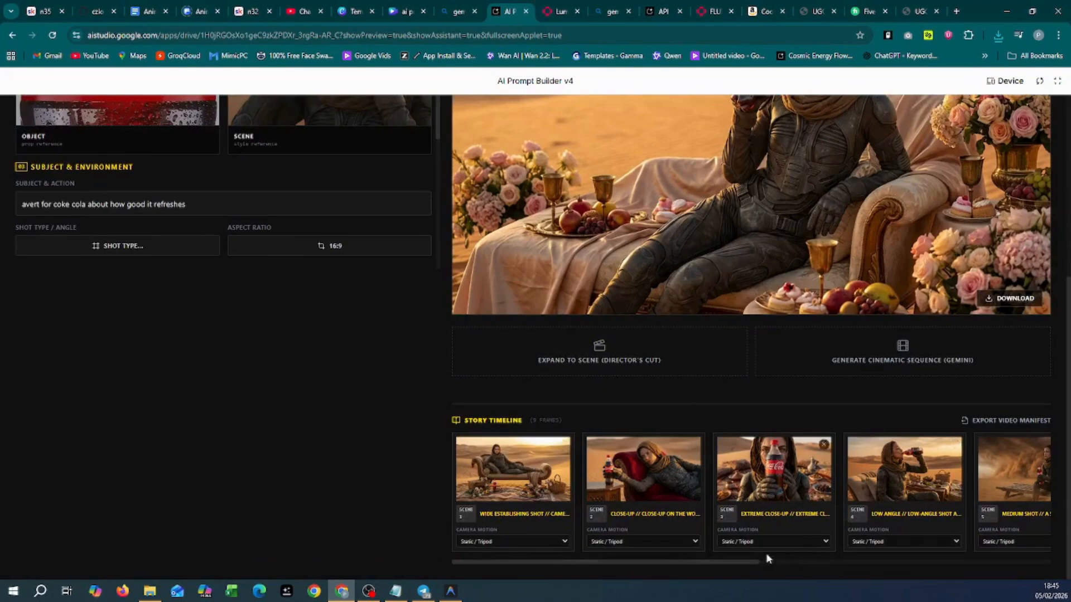
{"action": "left_click_drag", "start_coordinate": [561, 562], "coordinate": [941, 564]}
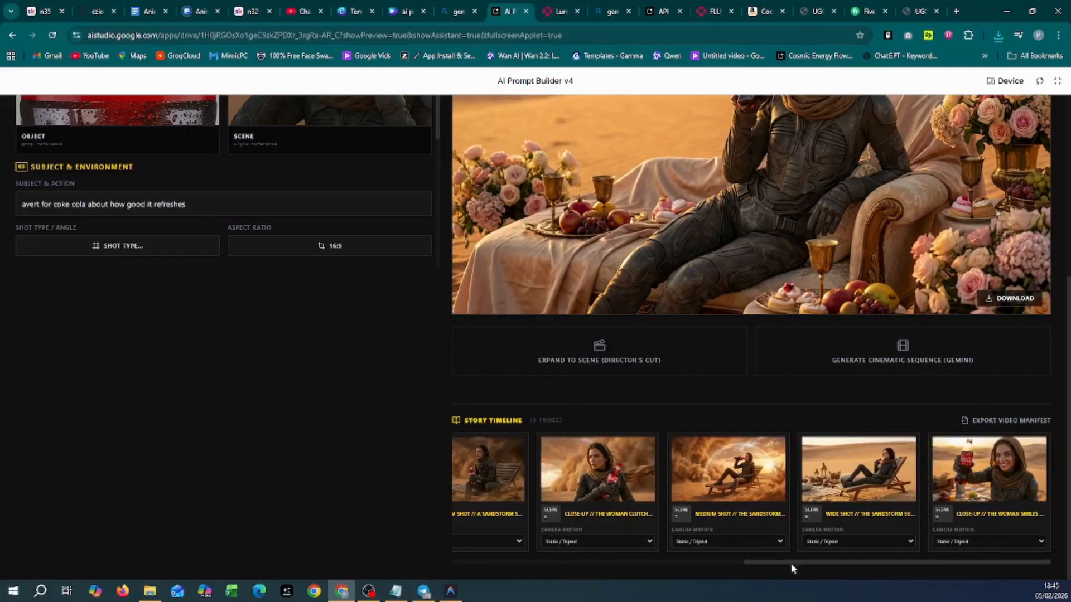
{"action": "left_click_drag", "start_coordinate": [791, 564], "coordinate": [537, 562]}
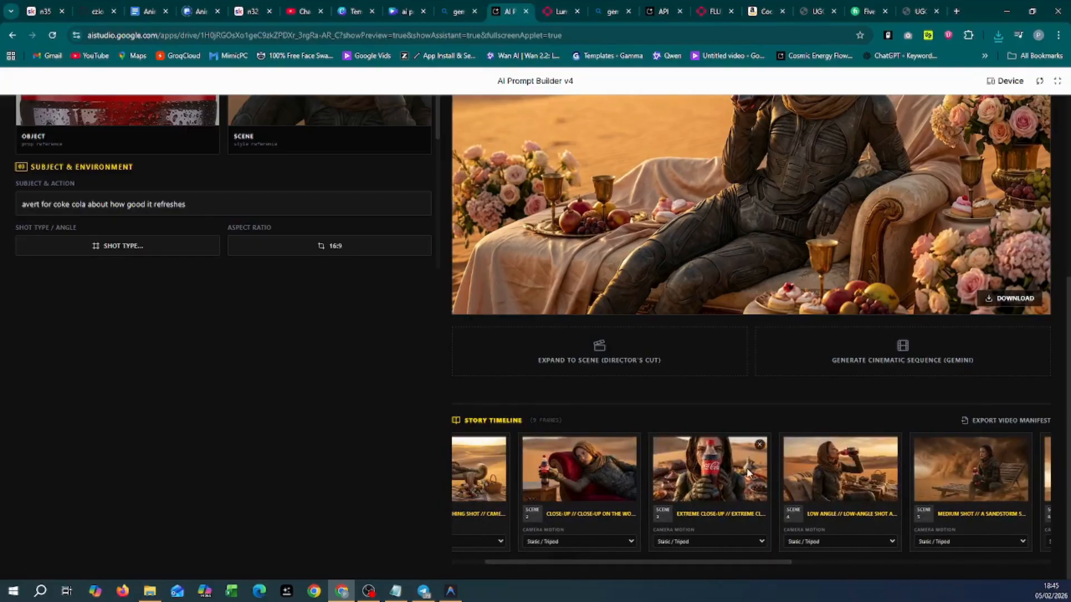
{"action": "left_click_drag", "start_coordinate": [761, 564], "coordinate": [1021, 564]}
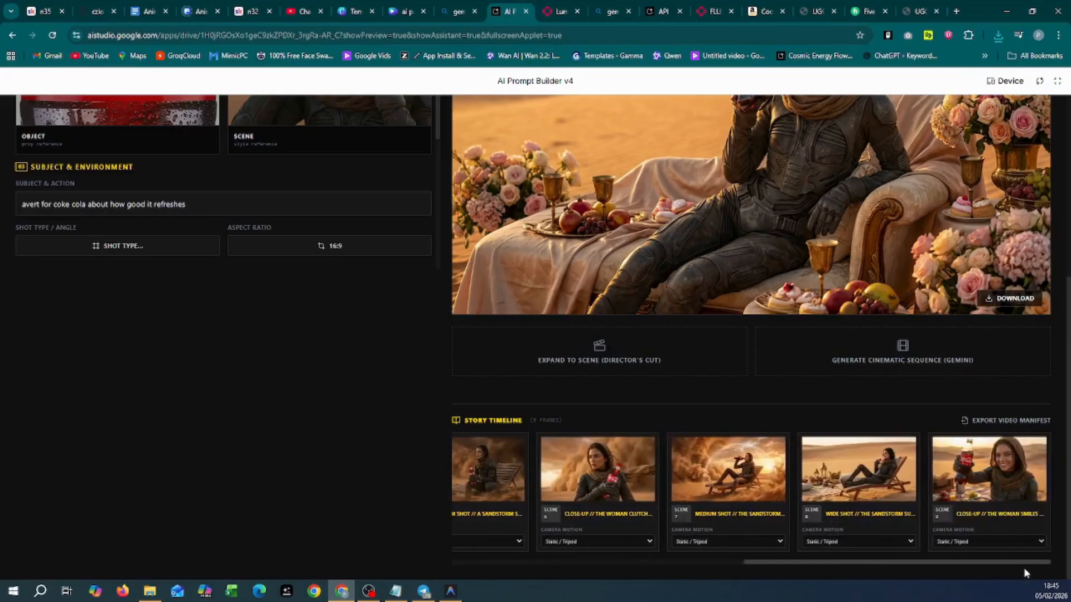
{"action": "scroll", "coordinate": [538, 418], "scroll_direction": "up", "scroll_amount": 4}
{"action": "scroll", "coordinate": [538, 417], "scroll_direction": "up", "scroll_amount": 1}
{"action": "scroll", "coordinate": [228, 390], "scroll_direction": "up", "scroll_amount": 5}
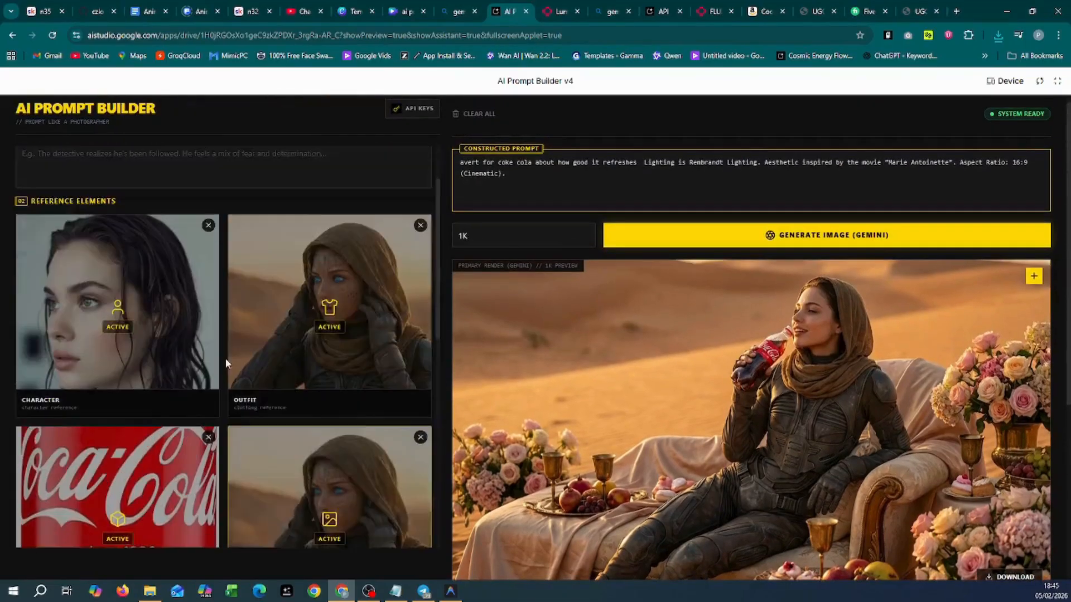
{"action": "scroll", "coordinate": [266, 369], "scroll_direction": "down", "scroll_amount": 5}
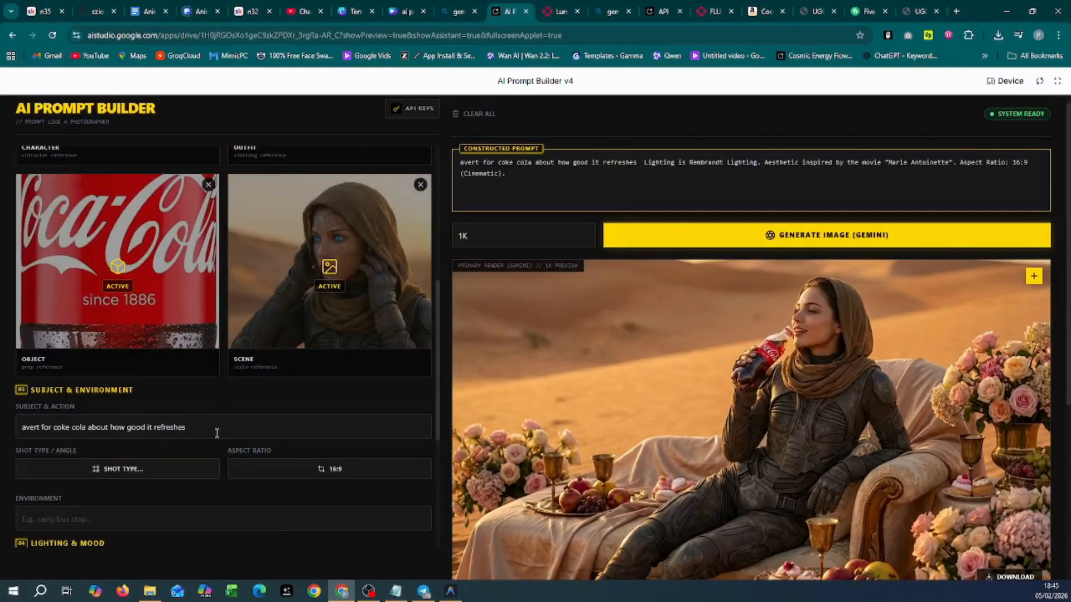
Step: Replace the Subject & Action text with 'she spill the drink over the floor'
{"action": "left_click_drag", "start_coordinate": [201, 426], "coordinate": [18, 419]}
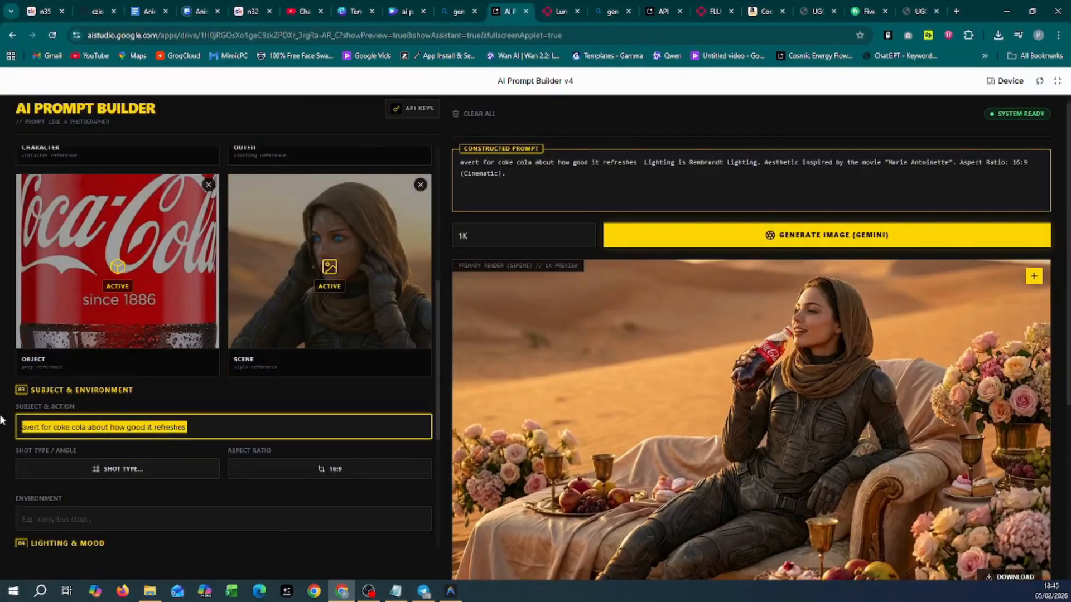
{"action": "key", "text": "BackSpace"}
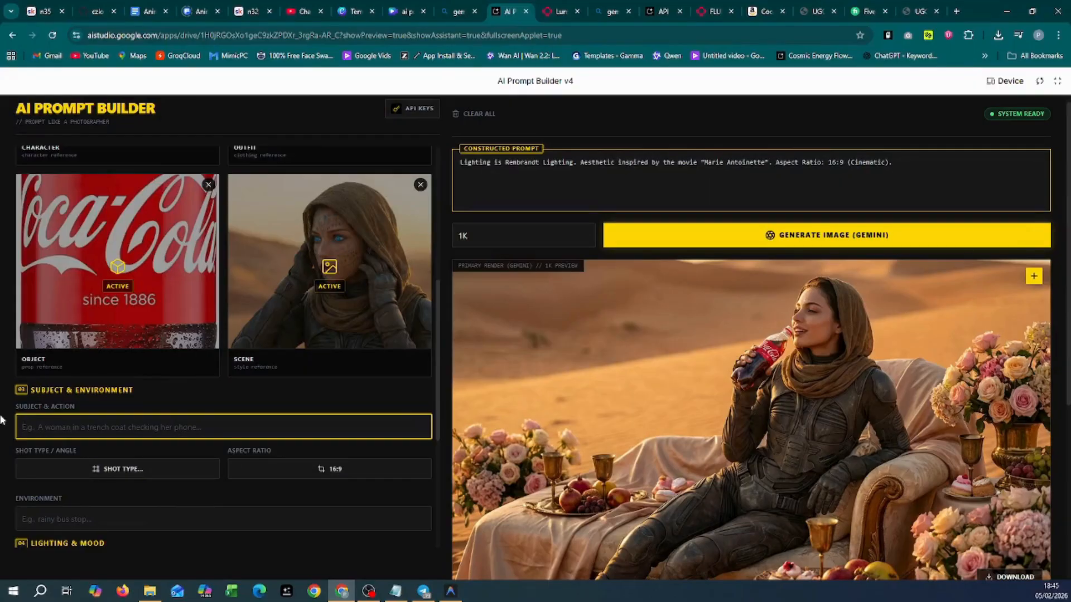
{"action": "type", "text": "she "}
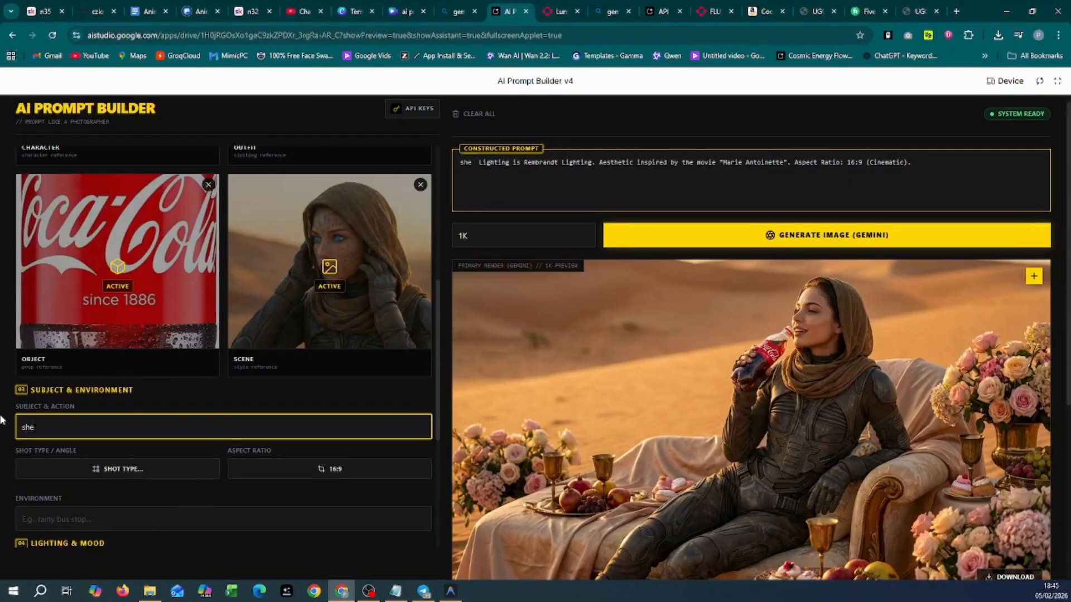
{"action": "type", "text": "spi"}
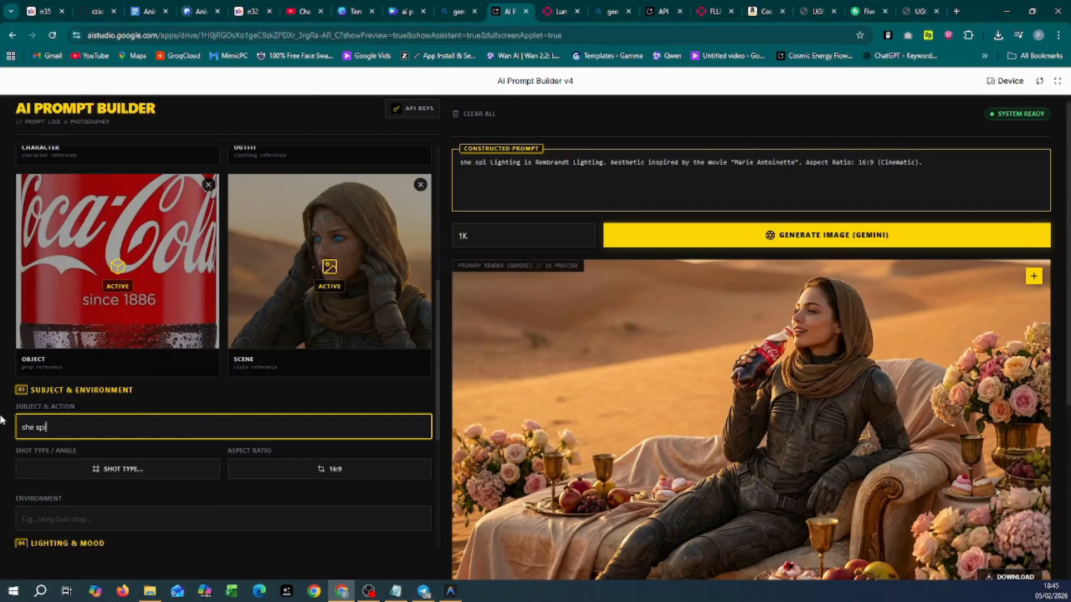
{"action": "type", "text": "ll the "}
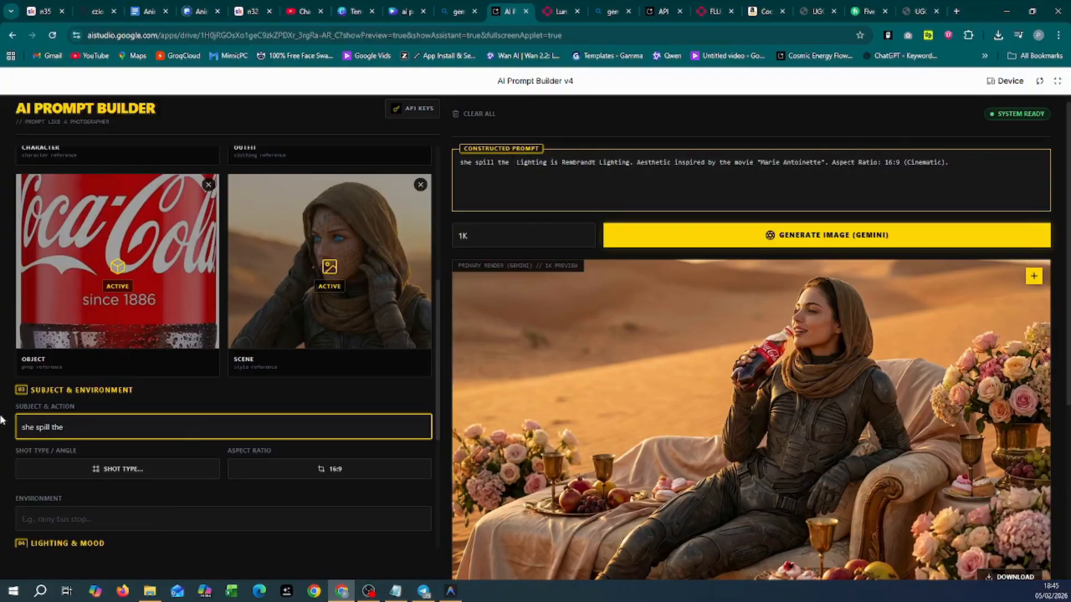
{"action": "type", "text": "drink "}
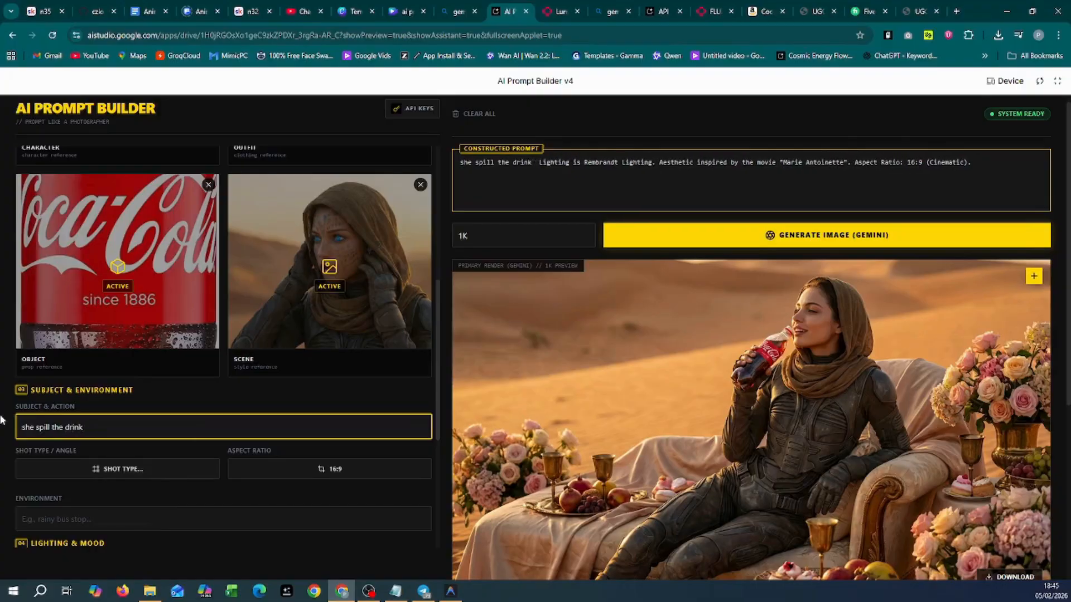
{"action": "type", "text": "over"}
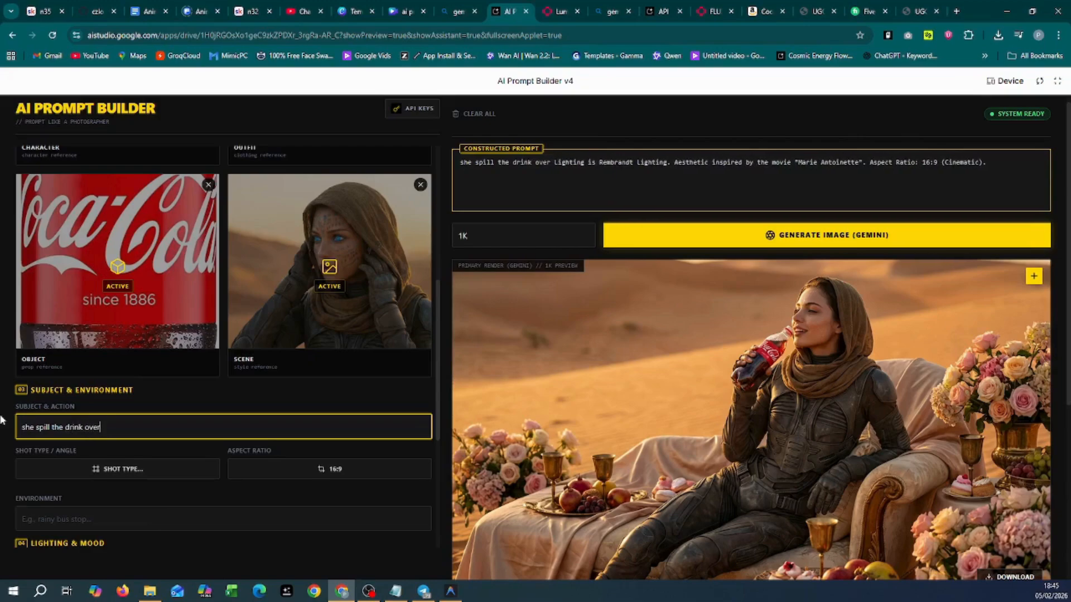
{"action": "type", "text": " the floor"}
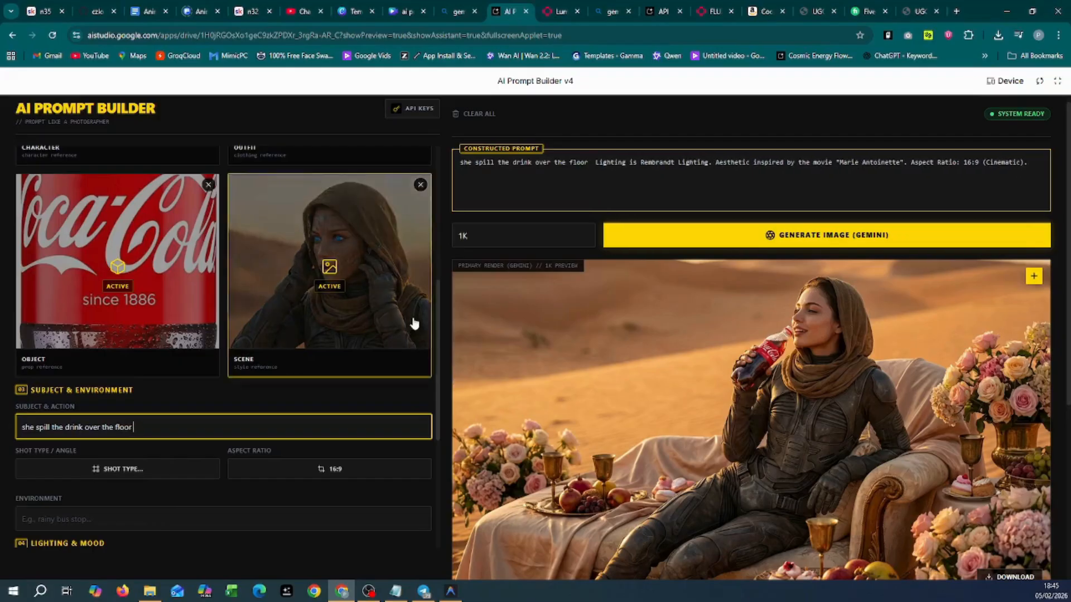
{"action": "scroll", "coordinate": [706, 240], "scroll_direction": "down", "scroll_amount": 2}
{"action": "scroll", "coordinate": [706, 240], "scroll_direction": "down", "scroll_amount": 3}
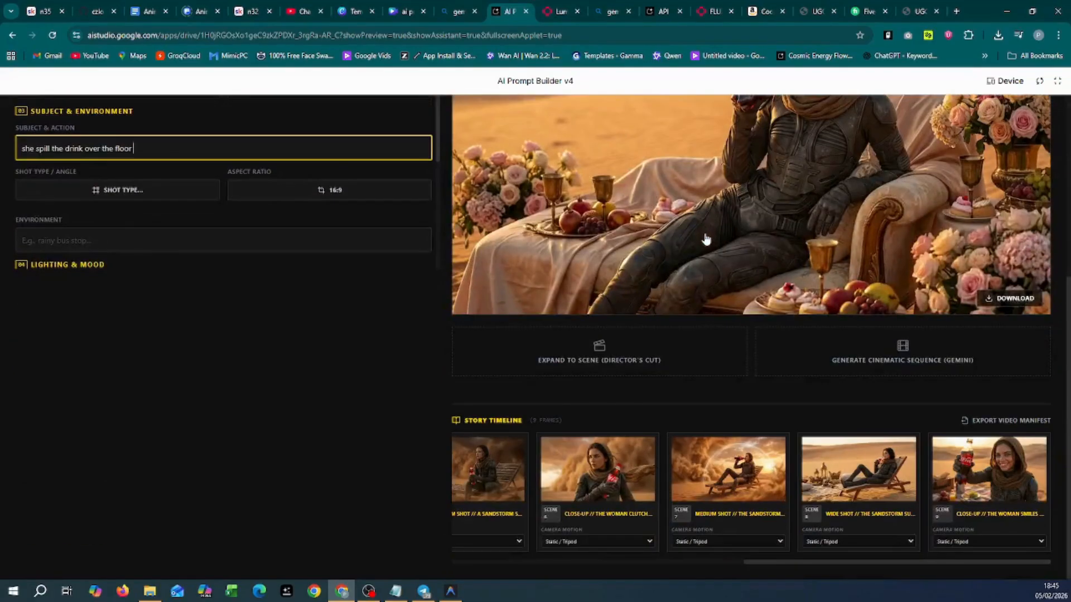
{"action": "scroll", "coordinate": [707, 238], "scroll_direction": "up", "scroll_amount": 5}
Step: Generate a Gemini image of the hooded woman kneeling beside the spilled Coca-Cola
{"action": "left_click", "coordinate": [780, 236]}
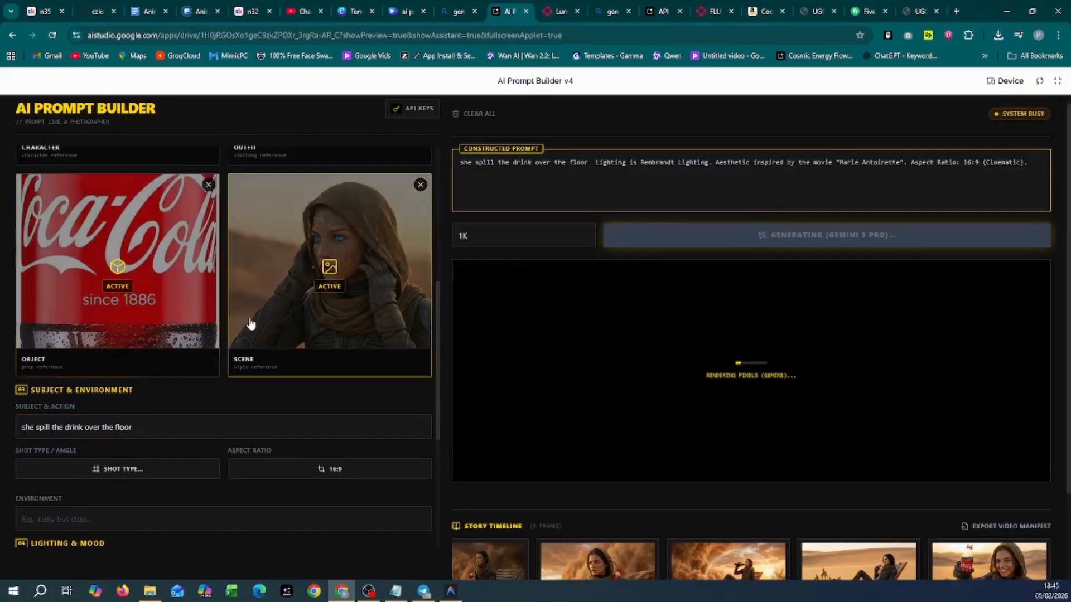
{"action": "scroll", "coordinate": [249, 322], "scroll_direction": "up", "scroll_amount": 4}
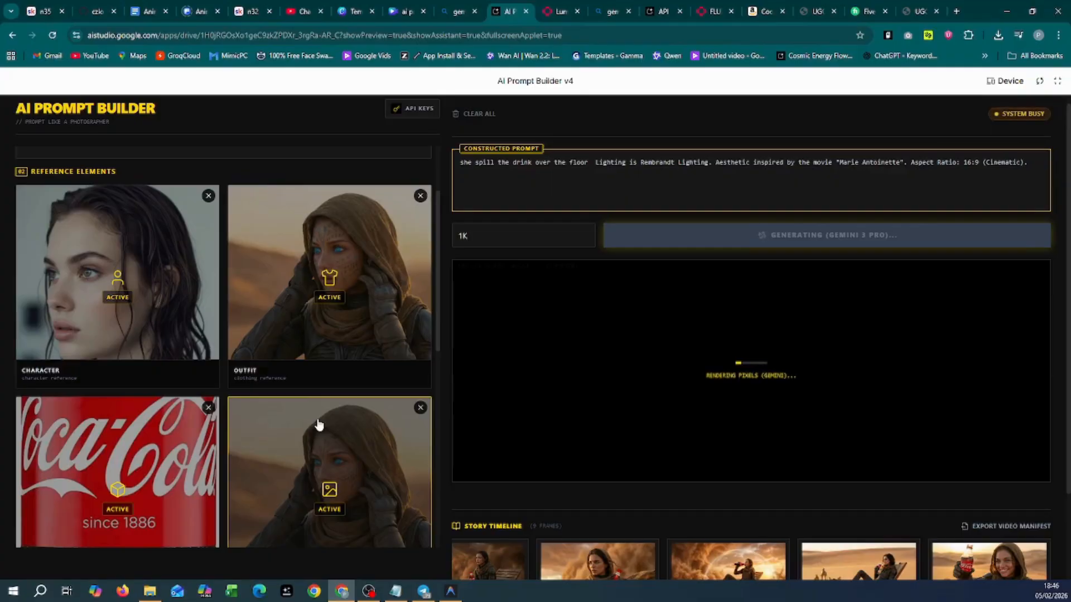
{"action": "scroll", "coordinate": [636, 407], "scroll_direction": "down", "scroll_amount": 2}
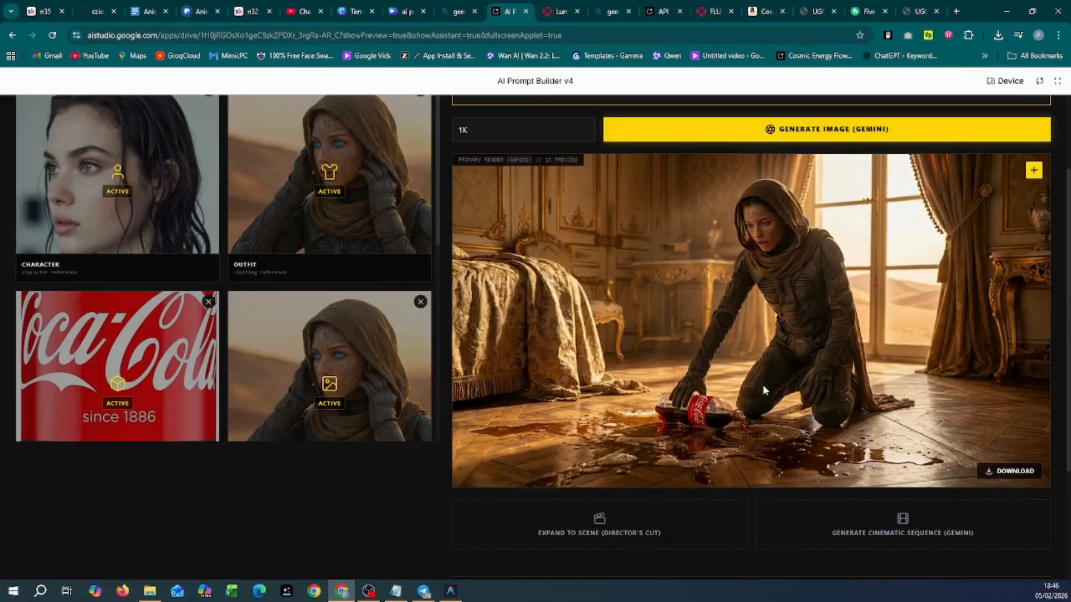
{"action": "scroll", "coordinate": [763, 388], "scroll_direction": "down", "scroll_amount": 2}
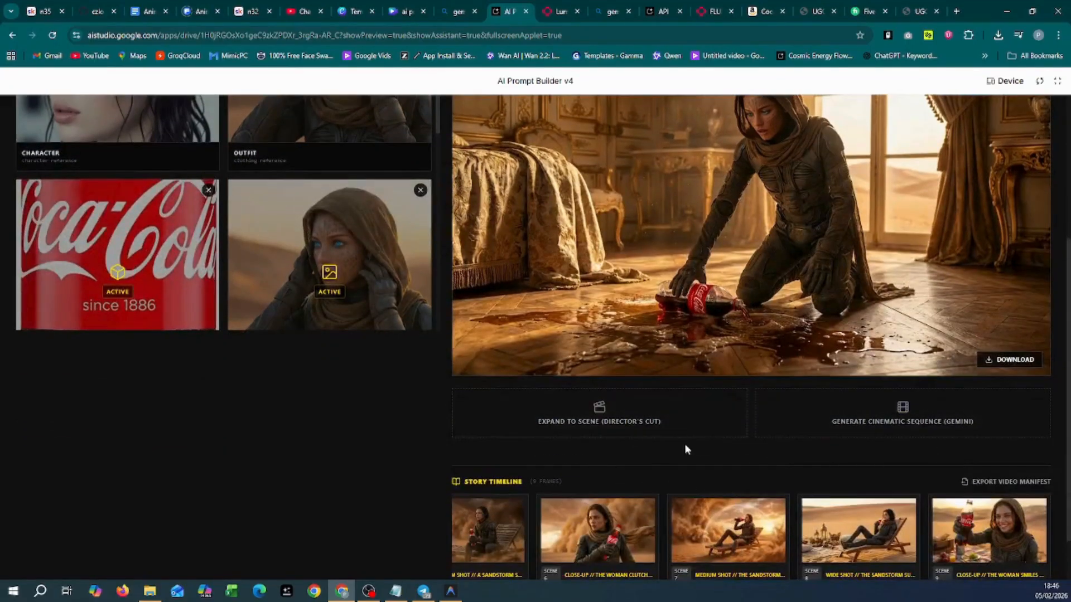
Step: Expand the spill image into a Director's Cut treatment and review its logline, emotional arc and nine shots
{"action": "left_click", "coordinate": [670, 424]}
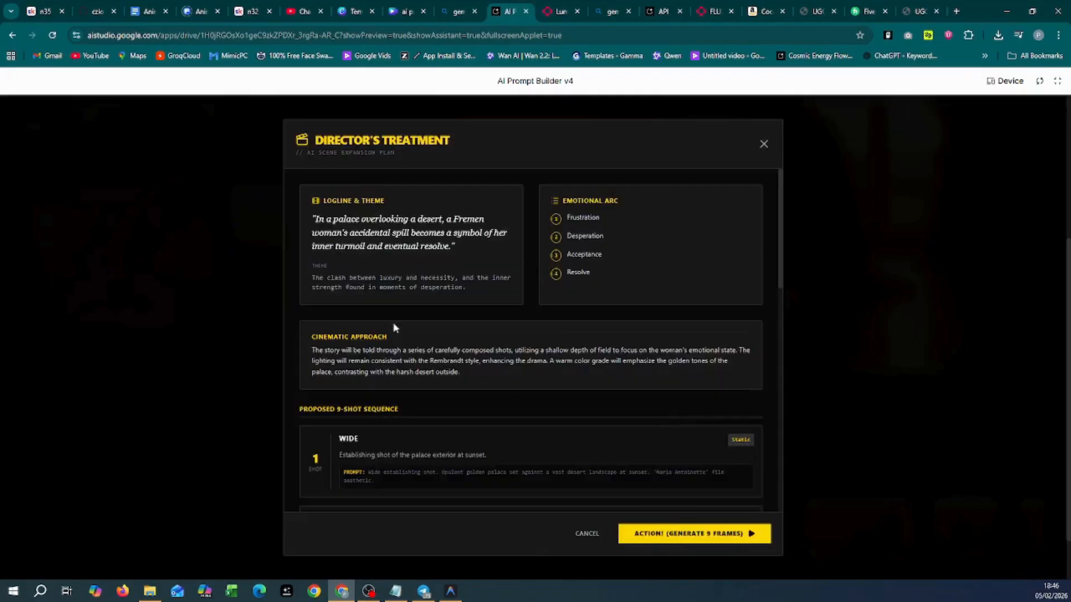
{"action": "scroll", "coordinate": [403, 320], "scroll_direction": "down", "scroll_amount": 5}
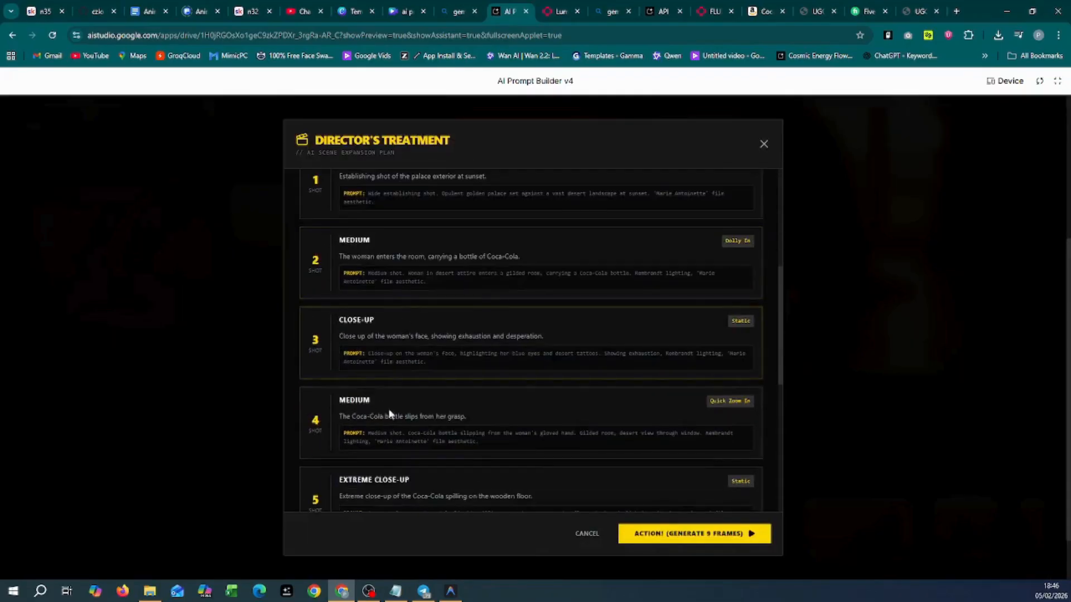
{"action": "scroll", "coordinate": [378, 376], "scroll_direction": "up", "scroll_amount": 2}
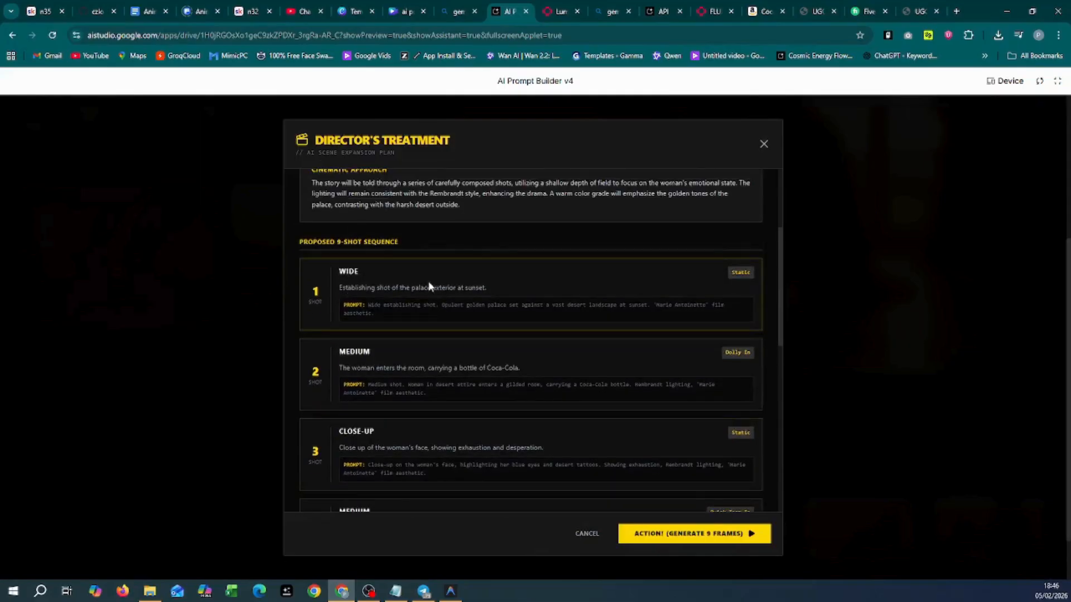
{"action": "scroll", "coordinate": [421, 327], "scroll_direction": "down", "scroll_amount": 9}
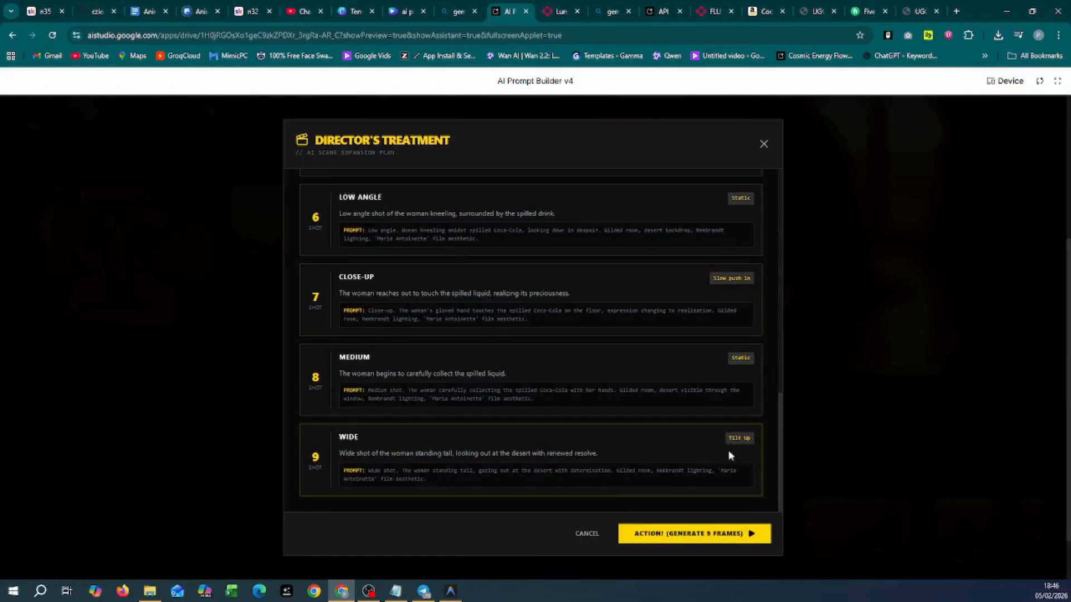
{"action": "scroll", "coordinate": [442, 485], "scroll_direction": "up", "scroll_amount": 12}
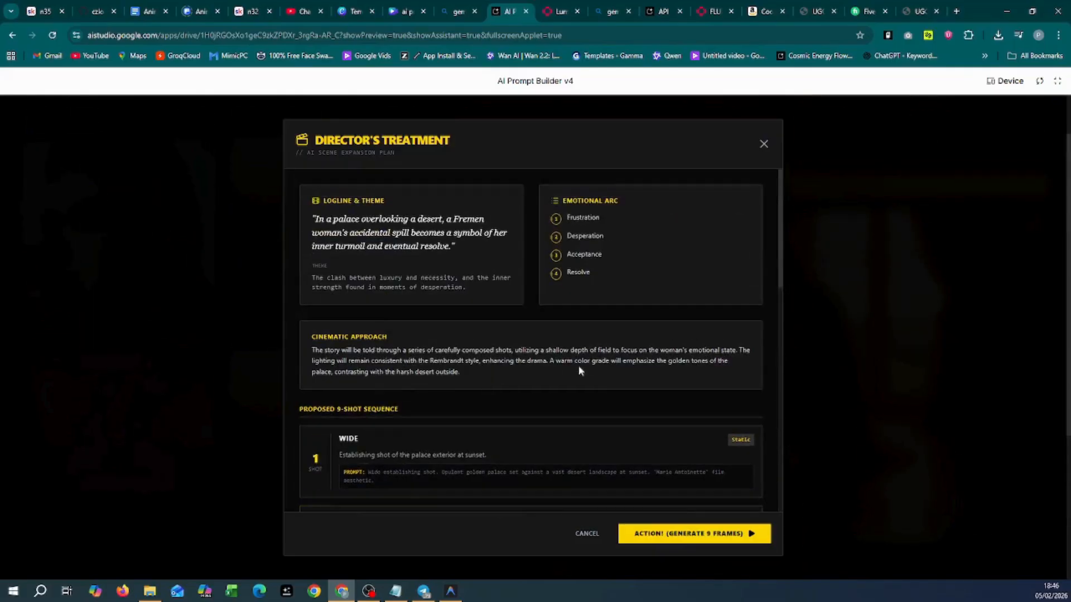
{"action": "scroll", "coordinate": [493, 463], "scroll_direction": "down", "scroll_amount": 2}
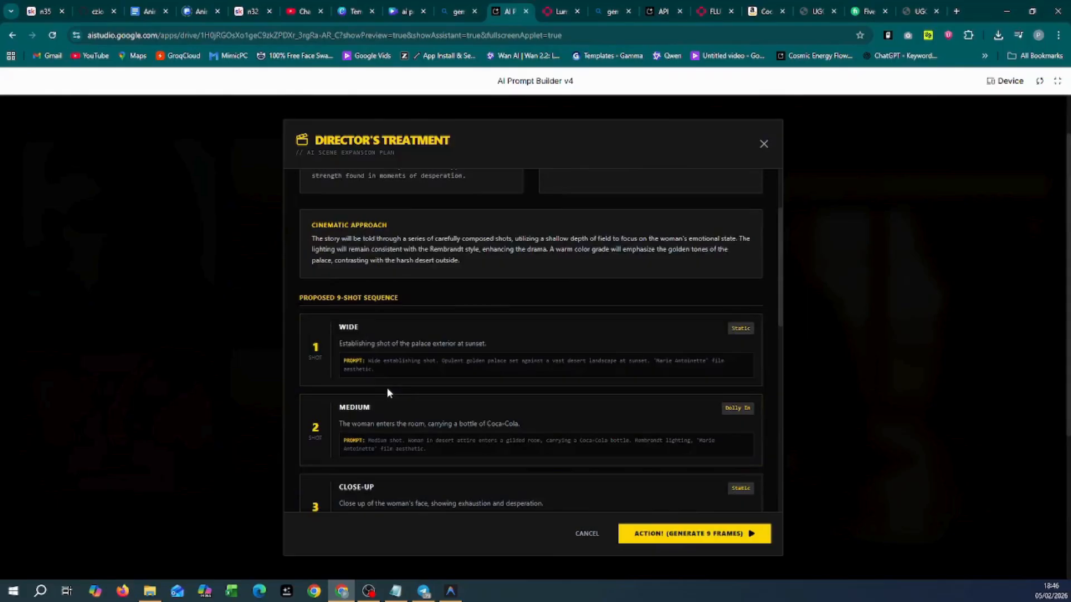
{"action": "scroll", "coordinate": [485, 325], "scroll_direction": "up", "scroll_amount": 2}
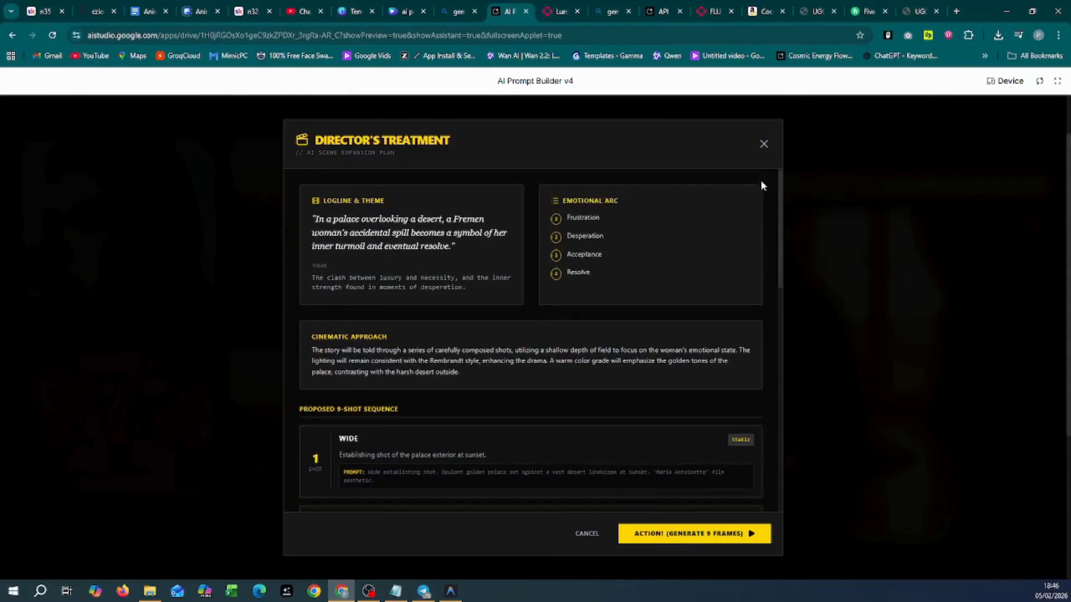
Step: Close the treatment without generating it and generate a four-angle cinematic sequence of the spill
{"action": "left_click", "coordinate": [765, 145]}
{"action": "scroll", "coordinate": [728, 401], "scroll_direction": "down", "scroll_amount": 4}
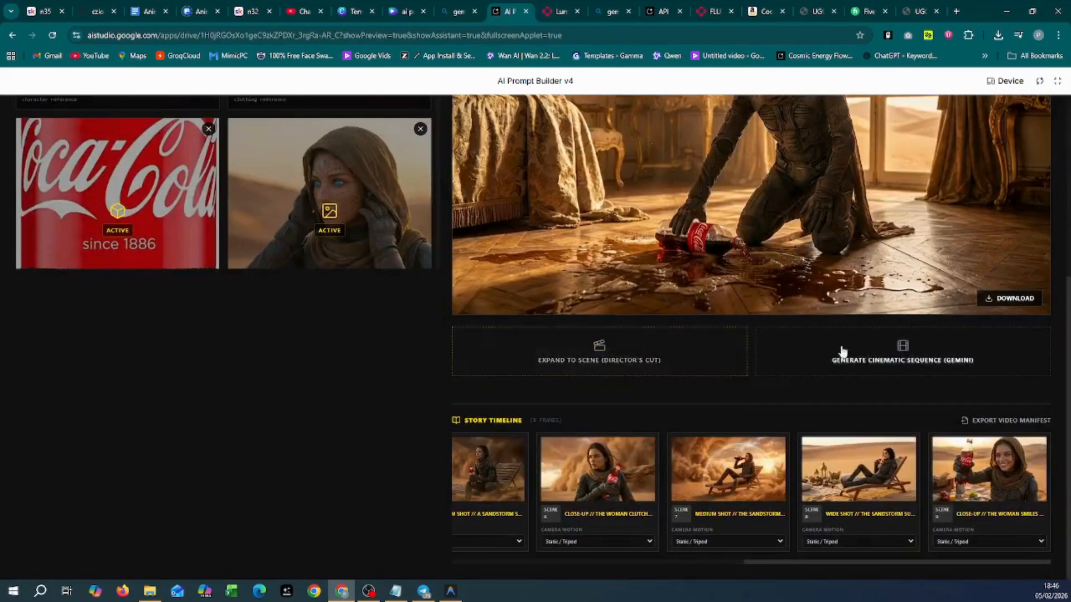
{"action": "left_click", "coordinate": [898, 360]}
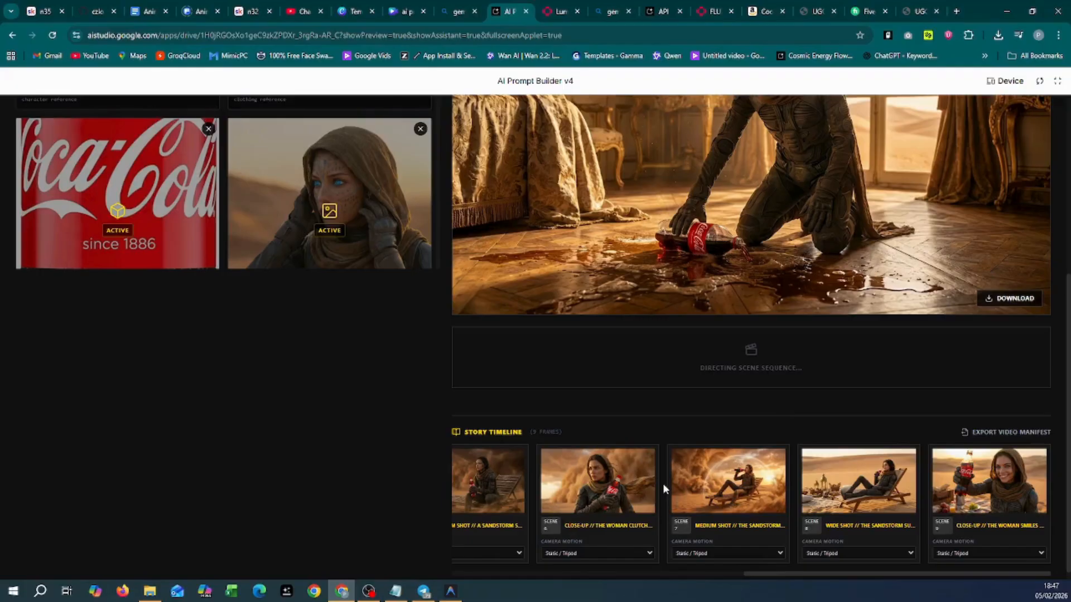
{"action": "scroll", "coordinate": [664, 489], "scroll_direction": "up", "scroll_amount": 4}
{"action": "scroll", "coordinate": [664, 490], "scroll_direction": "up", "scroll_amount": 2}
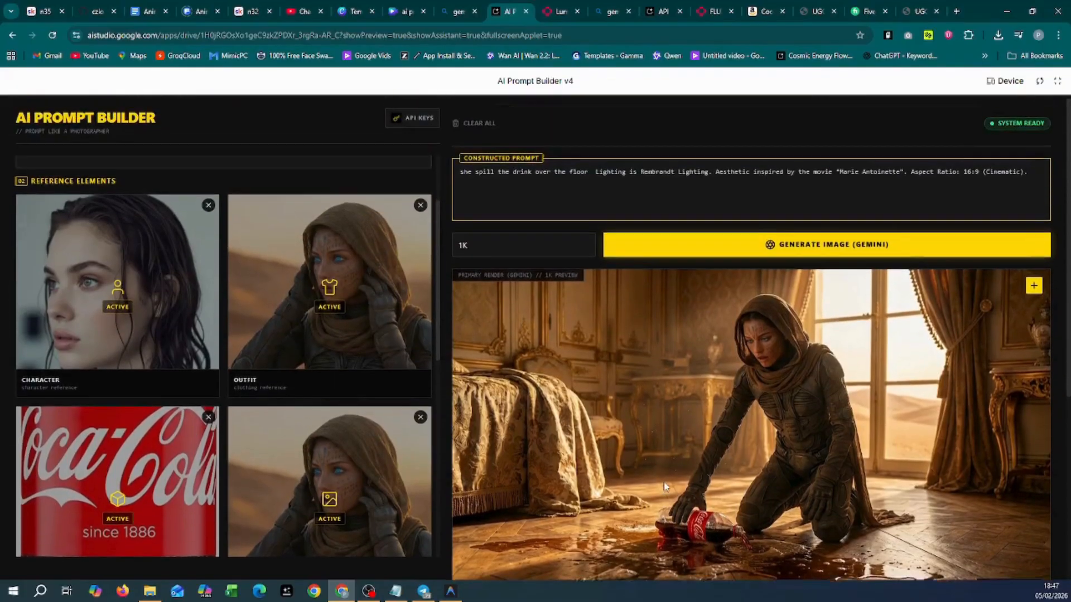
{"action": "scroll", "coordinate": [664, 486], "scroll_direction": "down", "scroll_amount": 5}
{"action": "scroll", "coordinate": [663, 481], "scroll_direction": "up", "scroll_amount": 5}
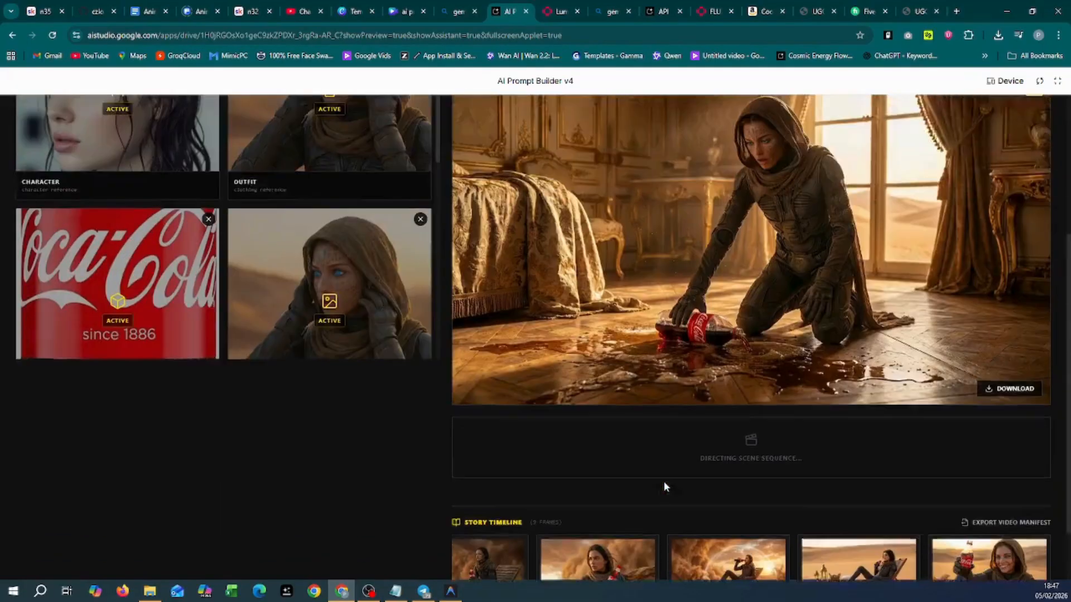
{"action": "scroll", "coordinate": [664, 480], "scroll_direction": "down", "scroll_amount": 5}
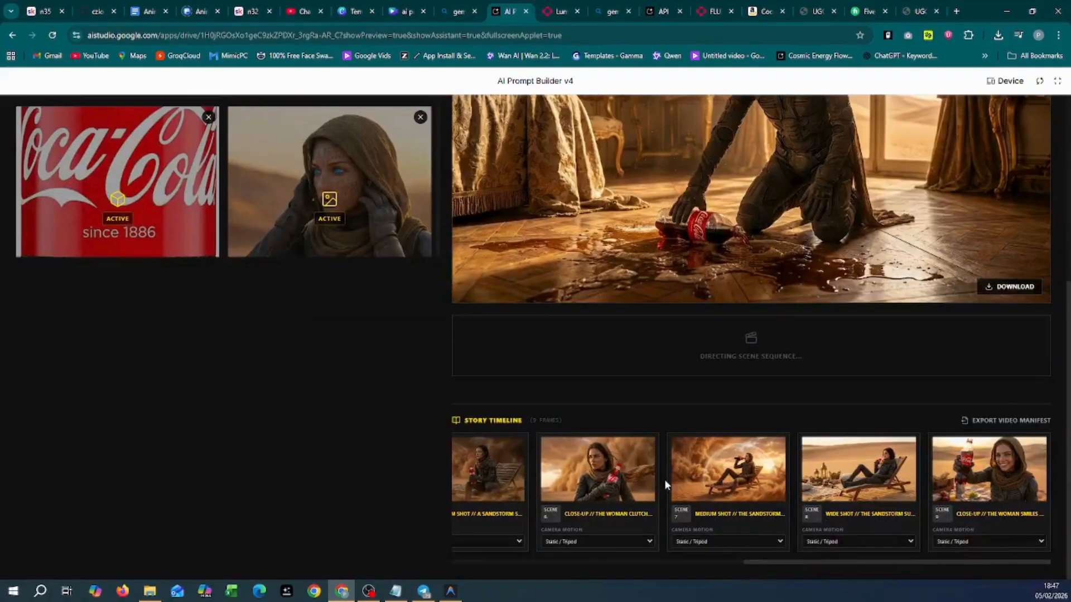
Step: Remove scenes 6 and 5 from the Story Timeline
{"action": "left_click", "coordinate": [647, 446]}
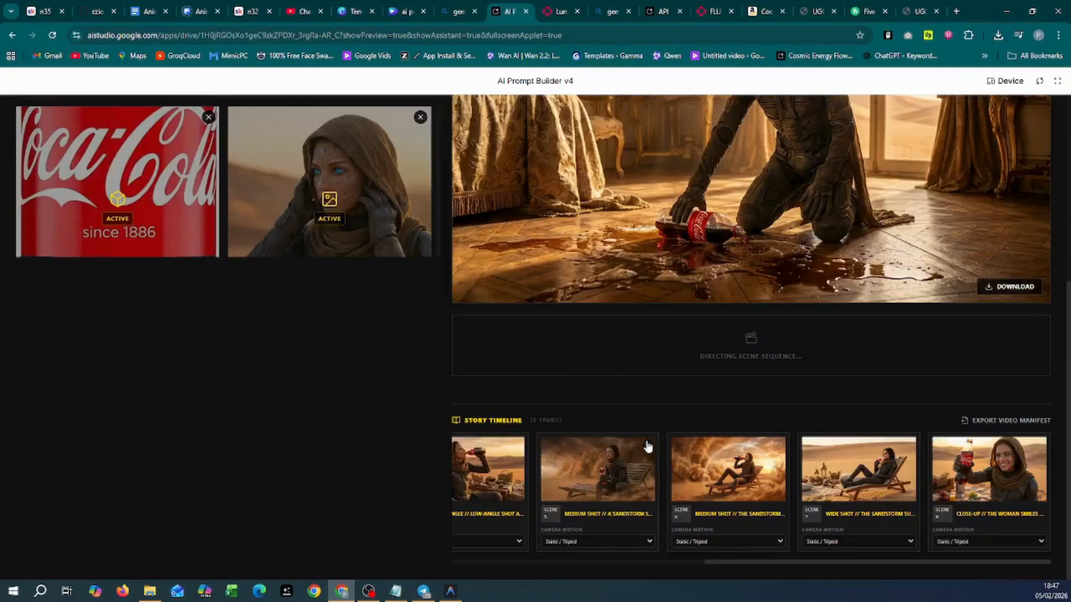
{"action": "left_click", "coordinate": [647, 446]}
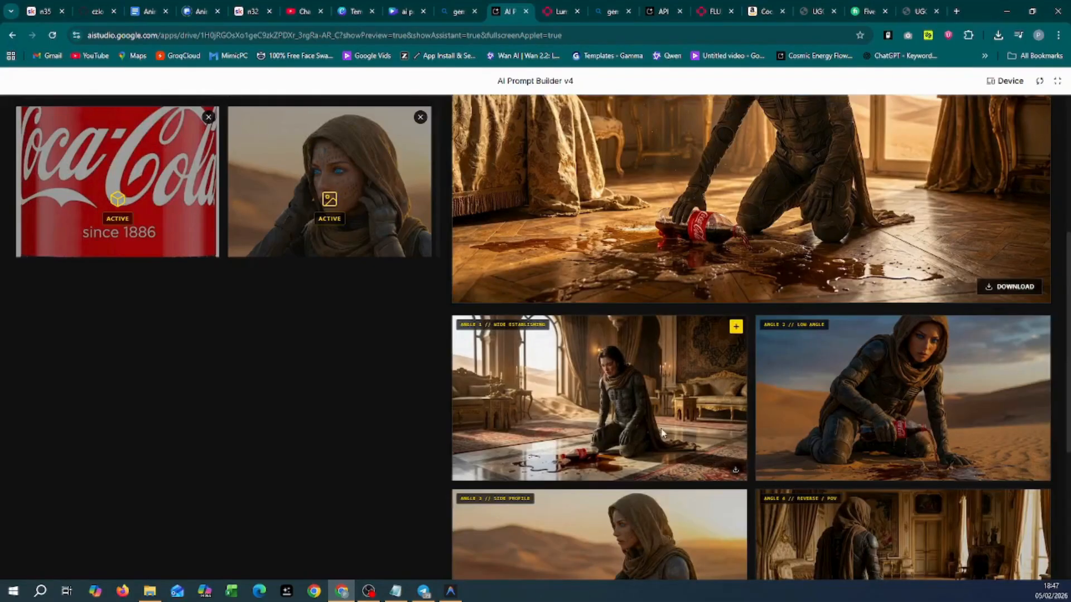
{"action": "scroll", "coordinate": [661, 431], "scroll_direction": "down", "scroll_amount": 4}
{"action": "scroll", "coordinate": [662, 418], "scroll_direction": "up", "scroll_amount": 3}
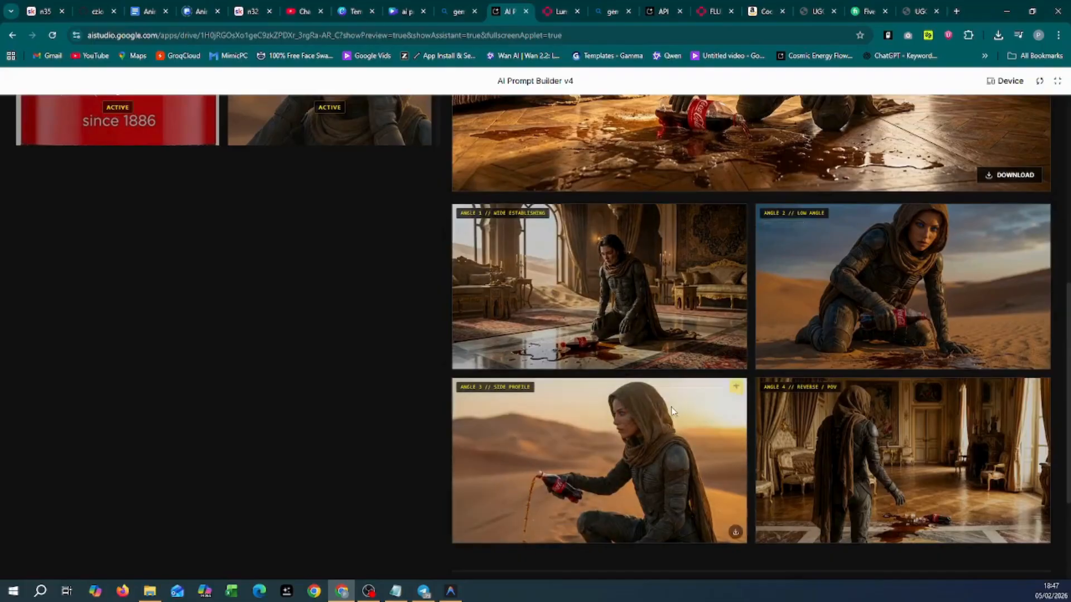
{"action": "scroll", "coordinate": [641, 412], "scroll_direction": "down", "scroll_amount": 3}
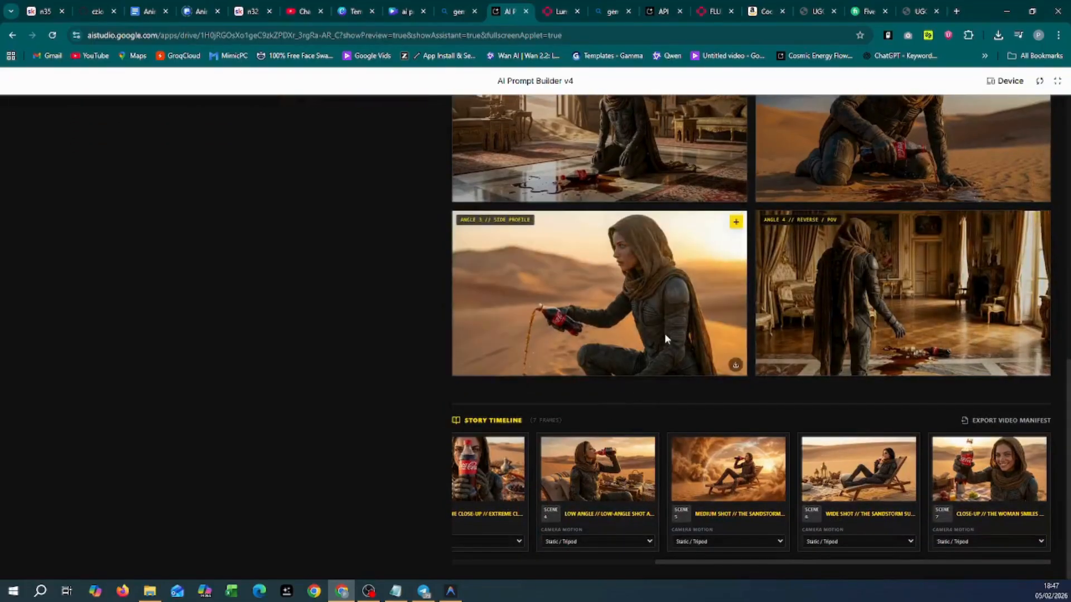
{"action": "scroll", "coordinate": [825, 346], "scroll_direction": "up", "scroll_amount": 2}
{"action": "scroll", "coordinate": [825, 342], "scroll_direction": "up", "scroll_amount": 1}
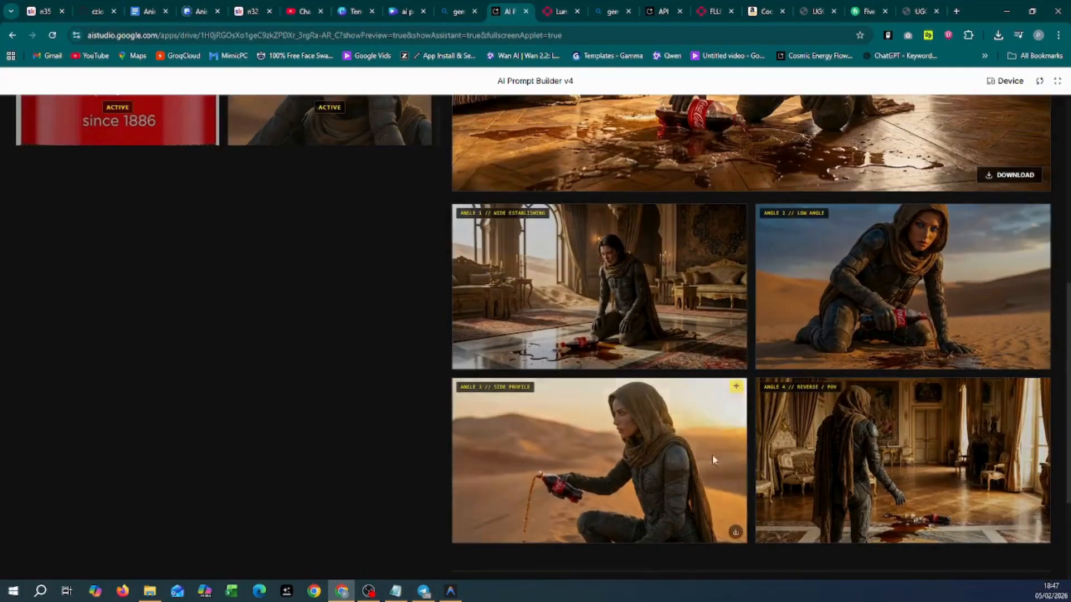
{"action": "scroll", "coordinate": [826, 374], "scroll_direction": "down", "scroll_amount": 3}
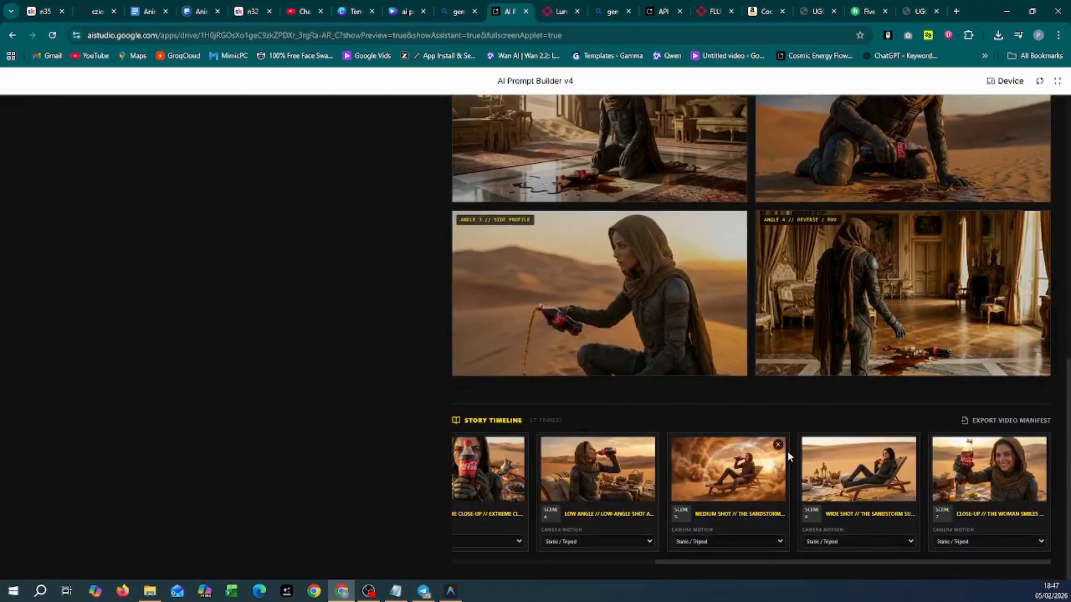
Step: Delete all the old frames from the Story Timeline until it is empty
{"action": "left_click", "coordinate": [909, 445]}
{"action": "left_click", "coordinate": [909, 445]}
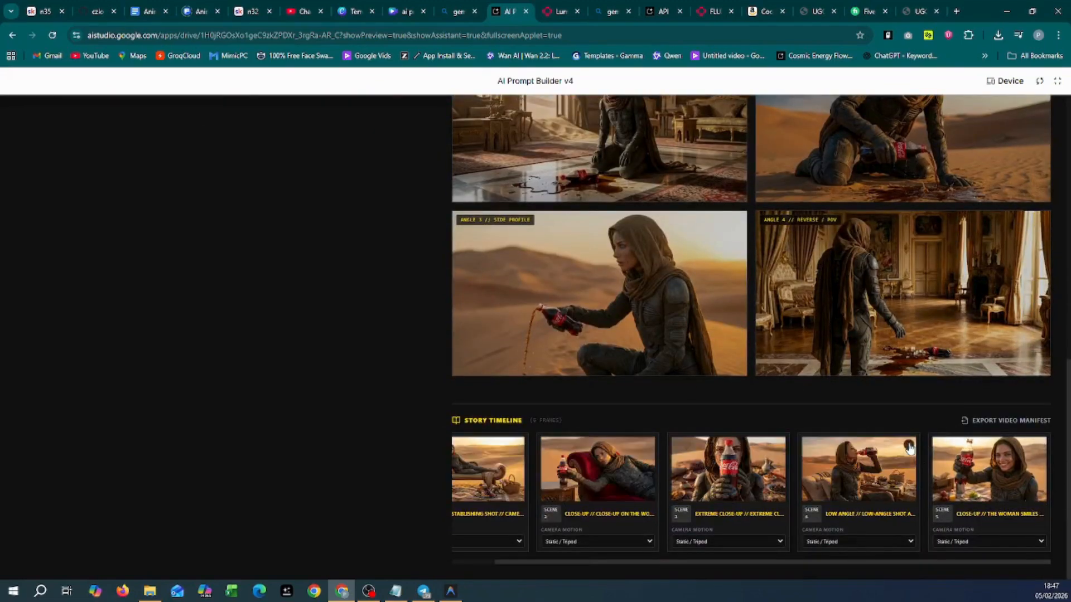
{"action": "left_click", "coordinate": [908, 445]}
{"action": "left_click", "coordinate": [954, 449]}
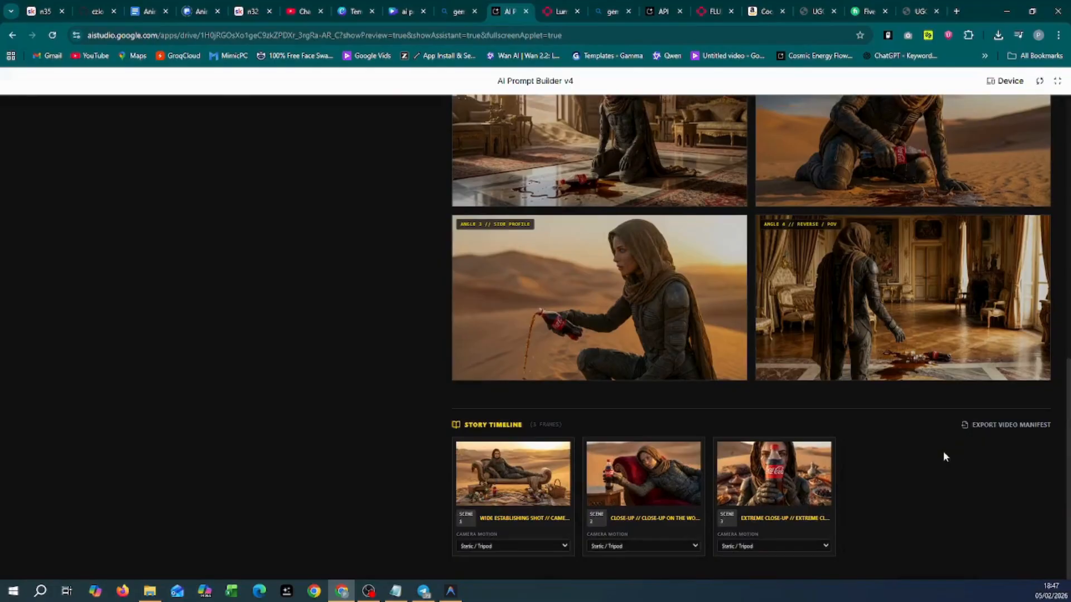
{"action": "left_click", "coordinate": [824, 449]}
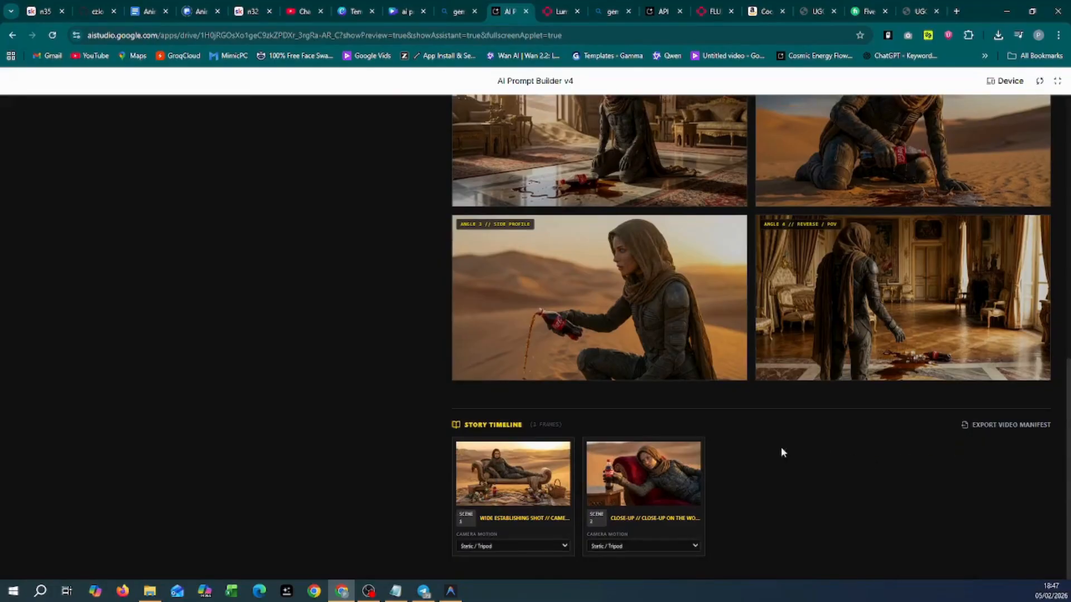
{"action": "left_click", "coordinate": [694, 450]}
{"action": "left_click", "coordinate": [563, 449]}
Step: Add the Angle 3 side profile shot to the Story Timeline
{"action": "scroll", "coordinate": [703, 470], "scroll_direction": "up", "scroll_amount": 3}
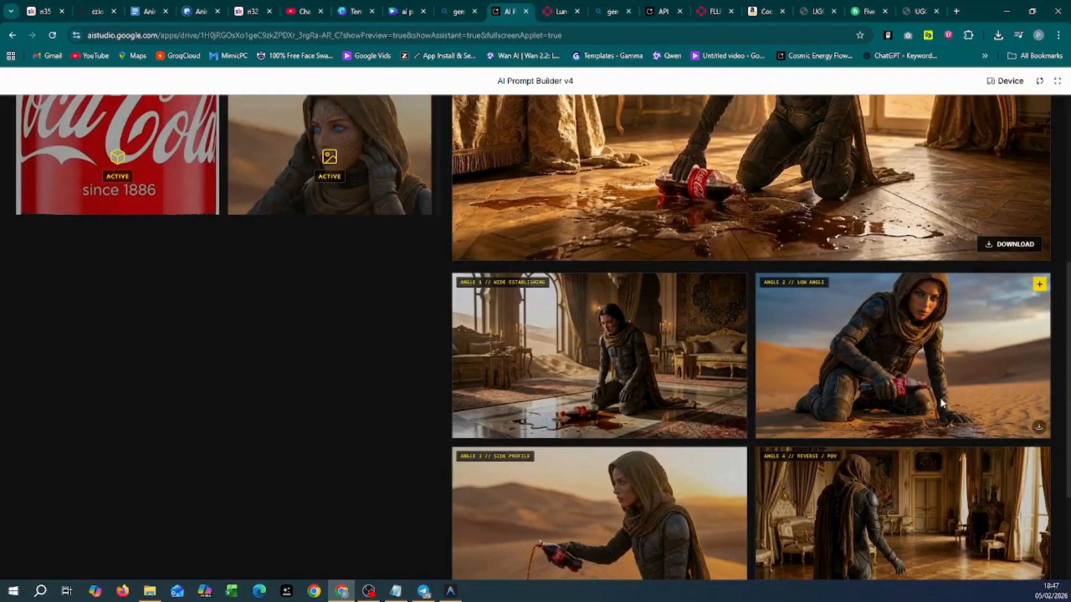
{"action": "scroll", "coordinate": [942, 402], "scroll_direction": "down", "scroll_amount": 2}
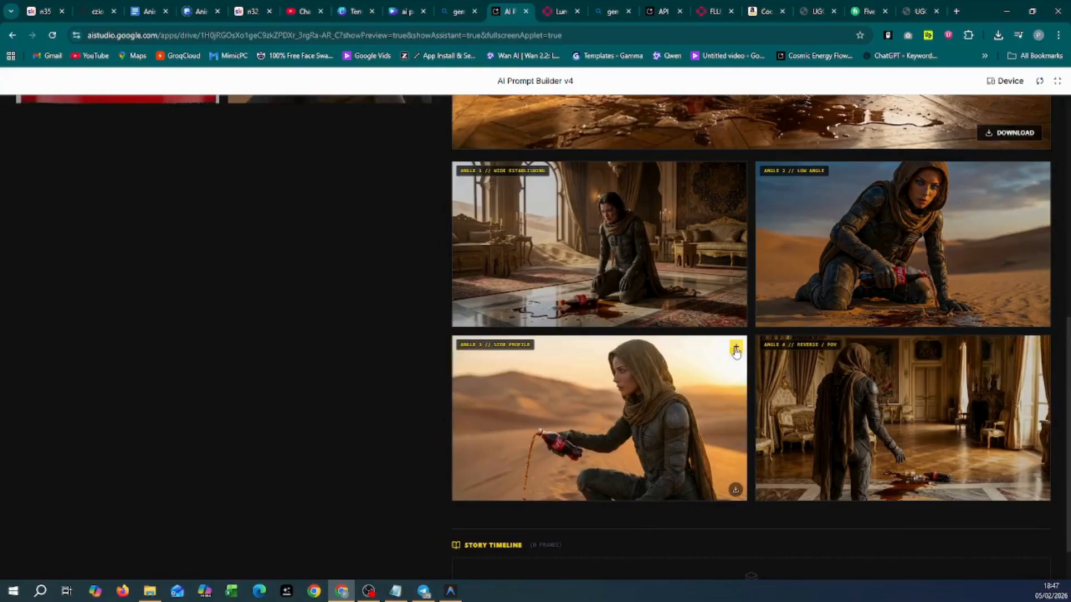
{"action": "left_click", "coordinate": [736, 346]}
{"action": "scroll", "coordinate": [811, 496], "scroll_direction": "up", "scroll_amount": 1}
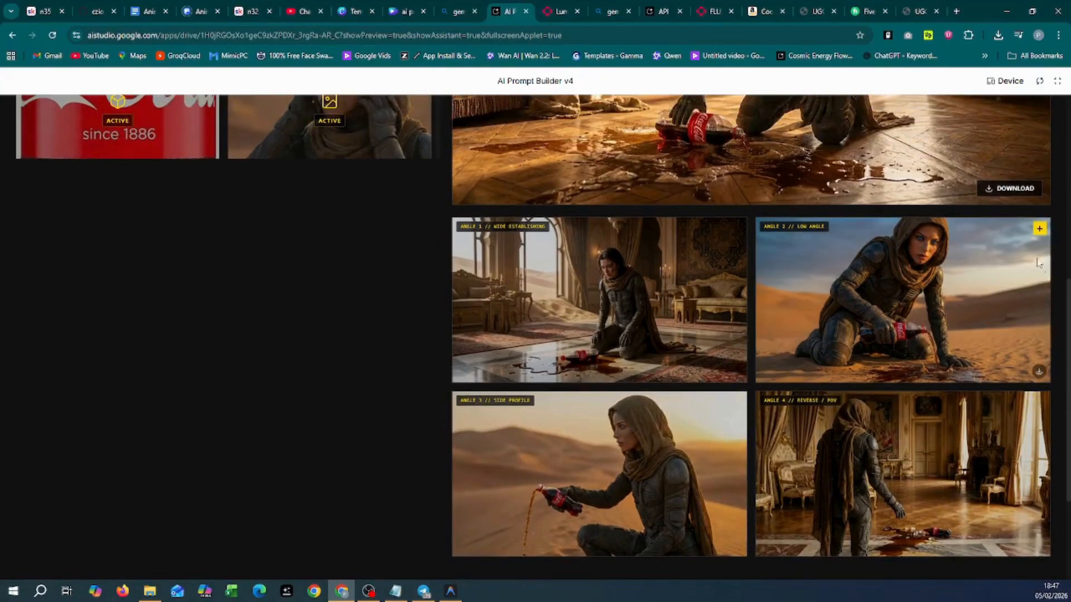
{"action": "scroll", "coordinate": [986, 430], "scroll_direction": "down", "scroll_amount": 3}
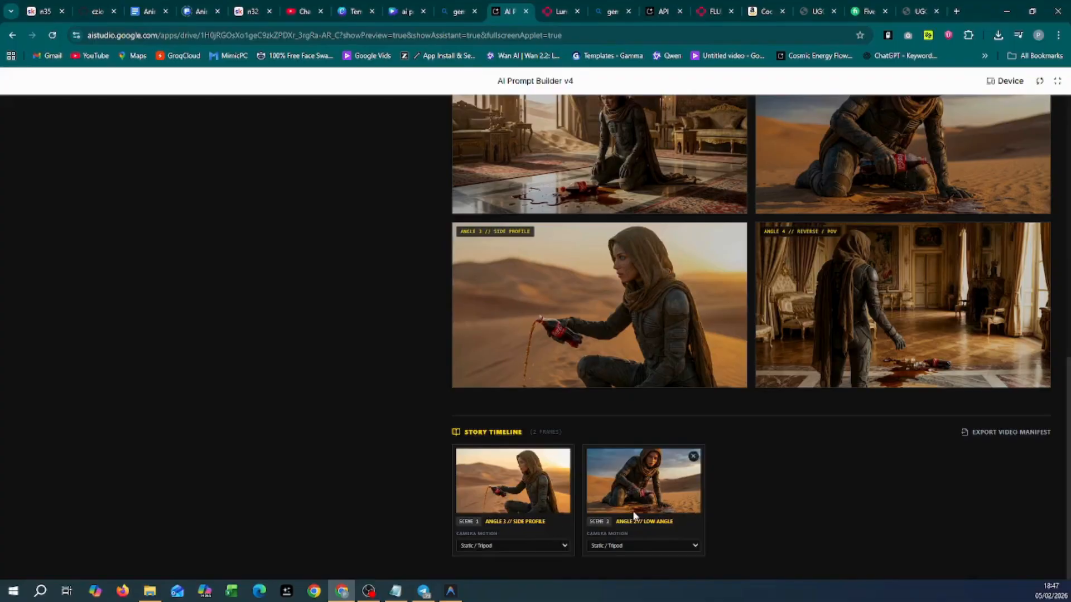
Step: Set scene 2's camera motion to Orbit / Arc and open the Production Manifest
{"action": "left_click", "coordinate": [681, 550]}
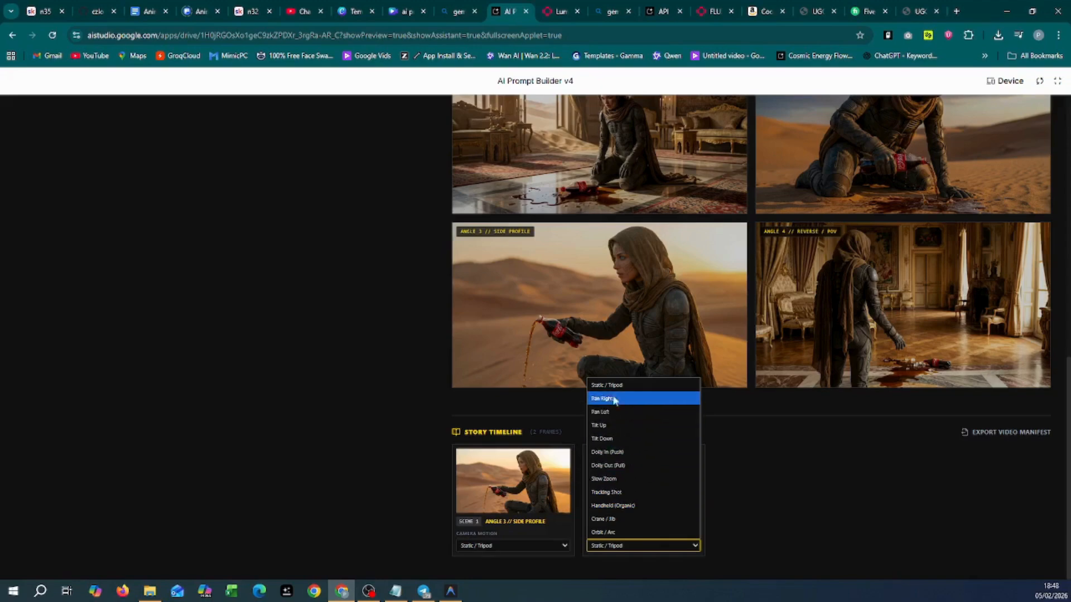
{"action": "left_click", "coordinate": [626, 534]}
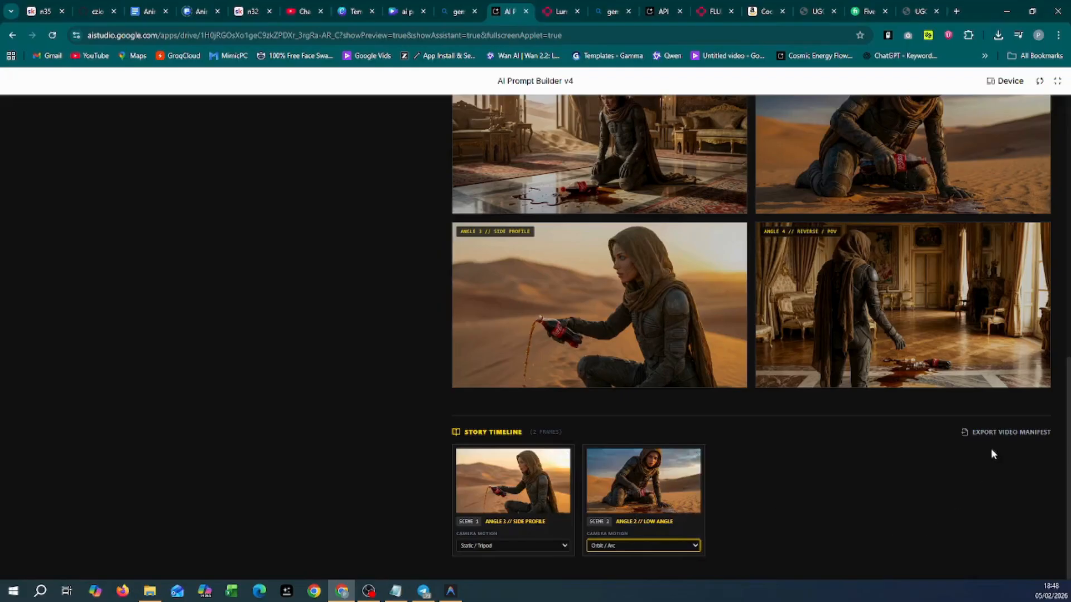
{"action": "left_click", "coordinate": [1008, 440]}
{"action": "left_click", "coordinate": [506, 407]}
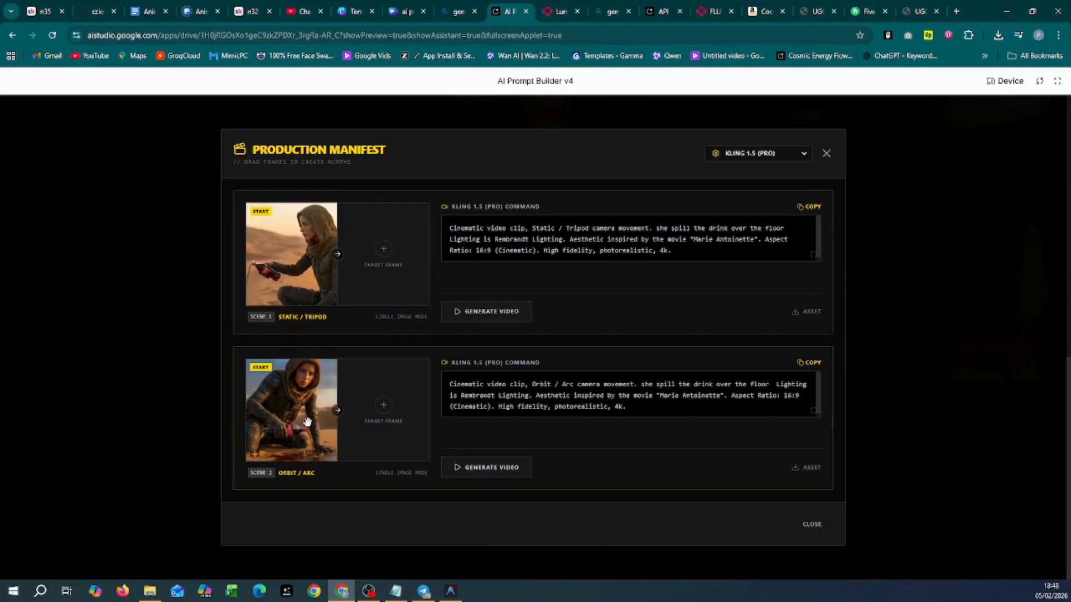
Step: Make the Angle 2 shot scene 1's Target Frame, then close the Production Manifest
{"action": "left_click_drag", "start_coordinate": [304, 414], "coordinate": [384, 254]}
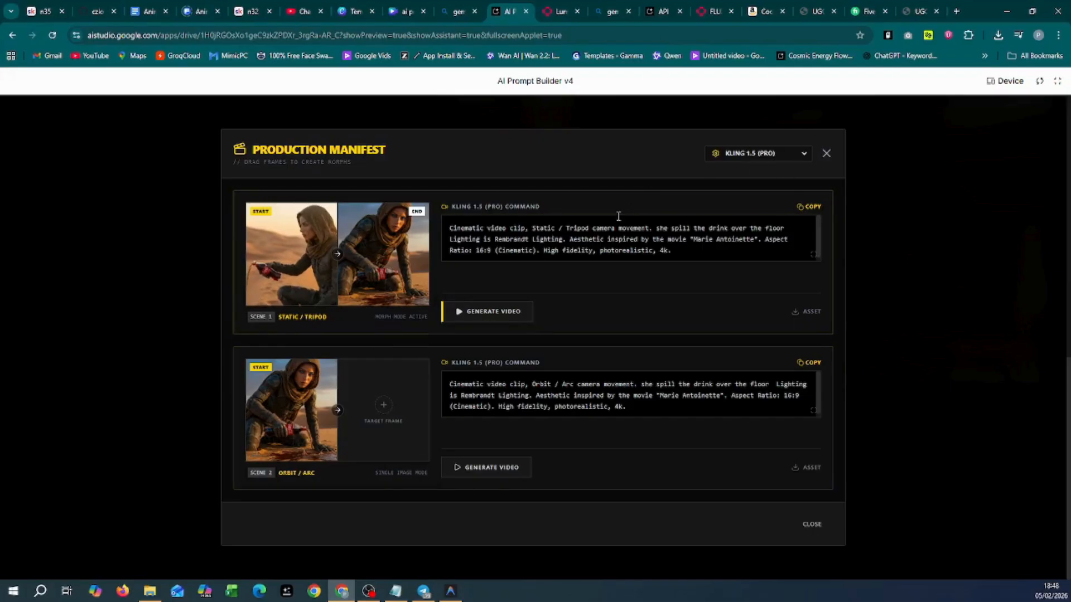
{"action": "left_click", "coordinate": [708, 241]}
{"action": "left_click_drag", "start_coordinate": [706, 256], "coordinate": [541, 229]}
{"action": "left_click", "coordinate": [814, 266]}
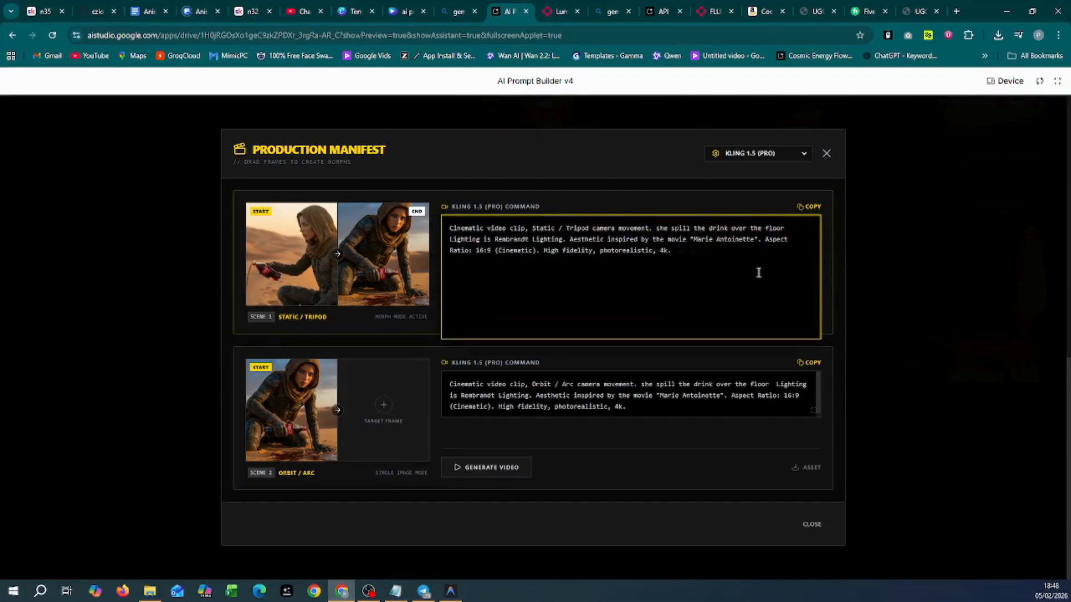
{"action": "left_click", "coordinate": [826, 159]}
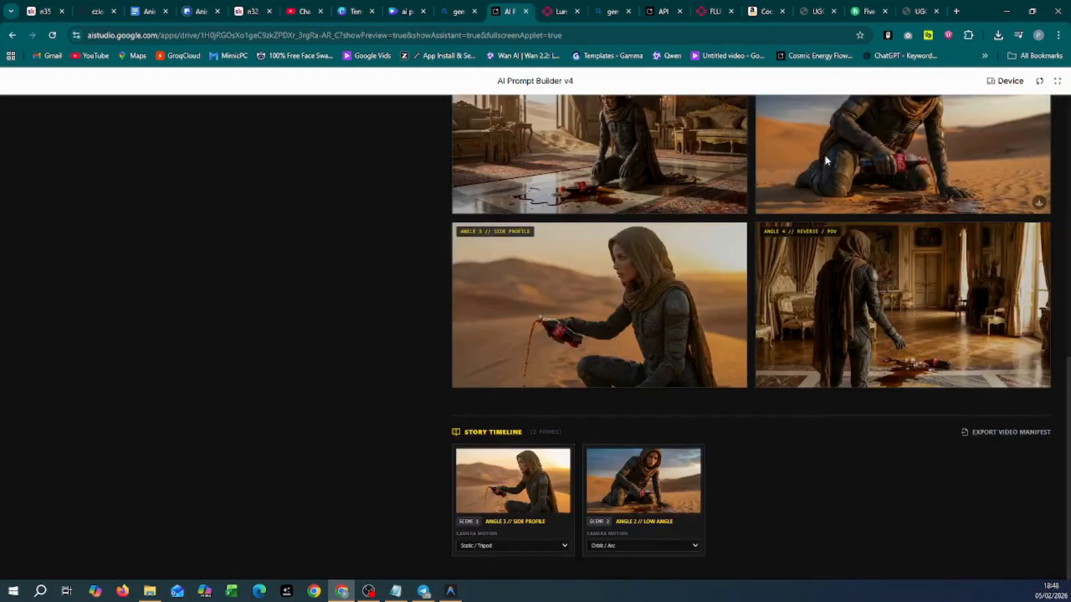
{"action": "scroll", "coordinate": [671, 452], "scroll_direction": "up", "scroll_amount": 15}
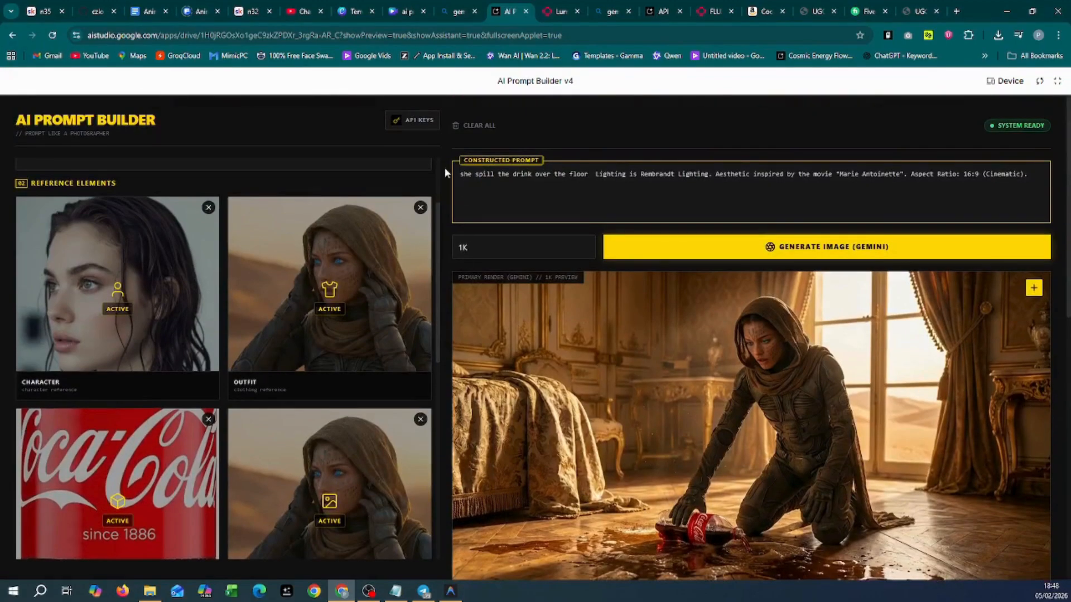
{"action": "left_click", "coordinate": [428, 119]}
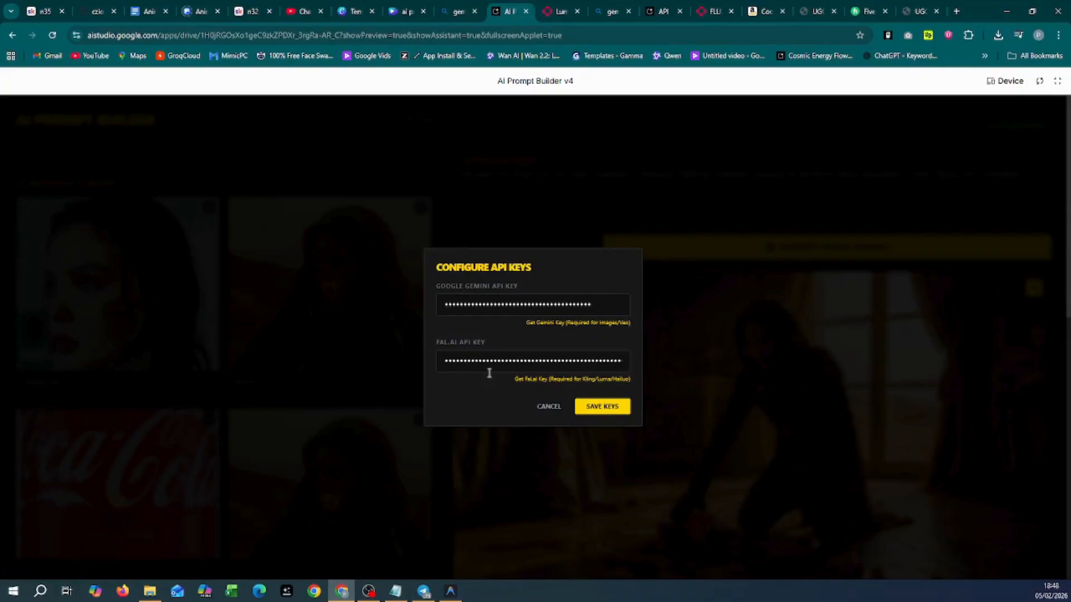
{"action": "left_click", "coordinate": [556, 413]}
{"action": "scroll", "coordinate": [335, 497], "scroll_direction": "up", "scroll_amount": 1}
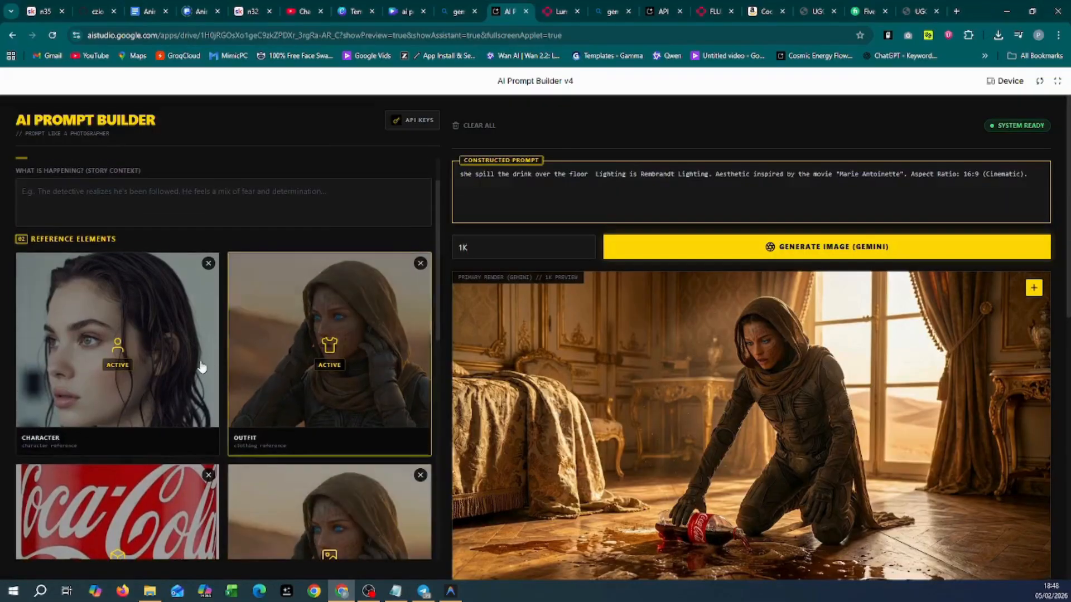
{"action": "scroll", "coordinate": [369, 492], "scroll_direction": "down", "scroll_amount": 4}
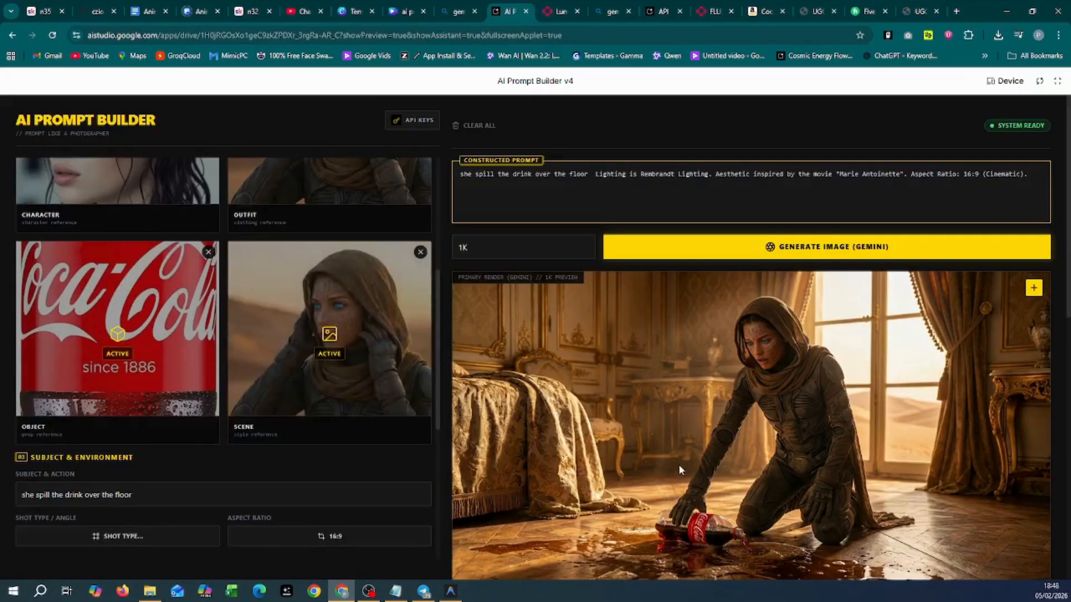
{"action": "scroll", "coordinate": [679, 470], "scroll_direction": "down", "scroll_amount": 3}
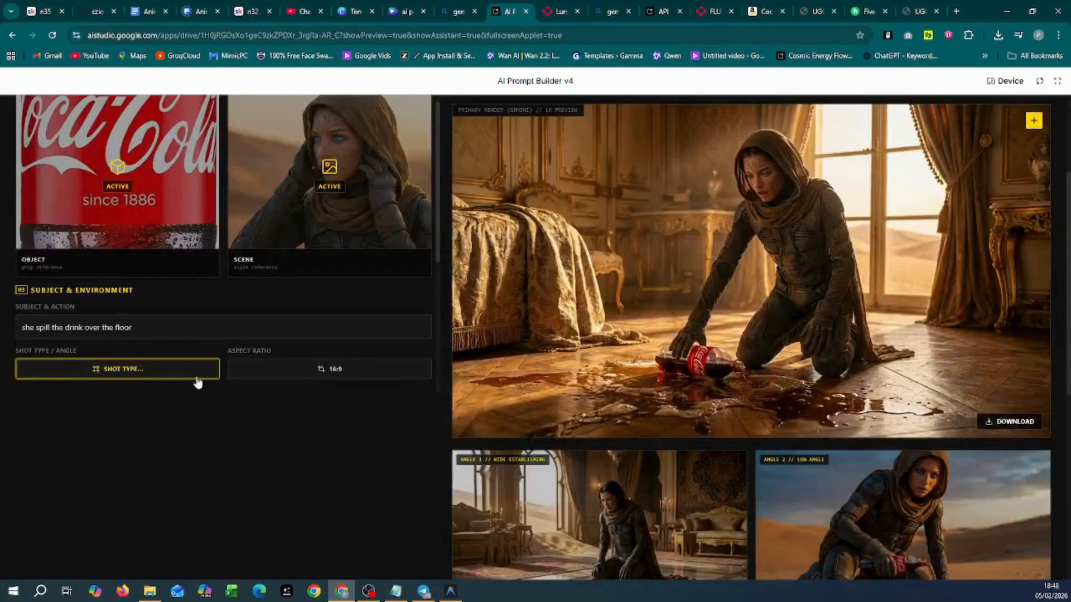
{"action": "scroll", "coordinate": [231, 428], "scroll_direction": "down", "scroll_amount": 2}
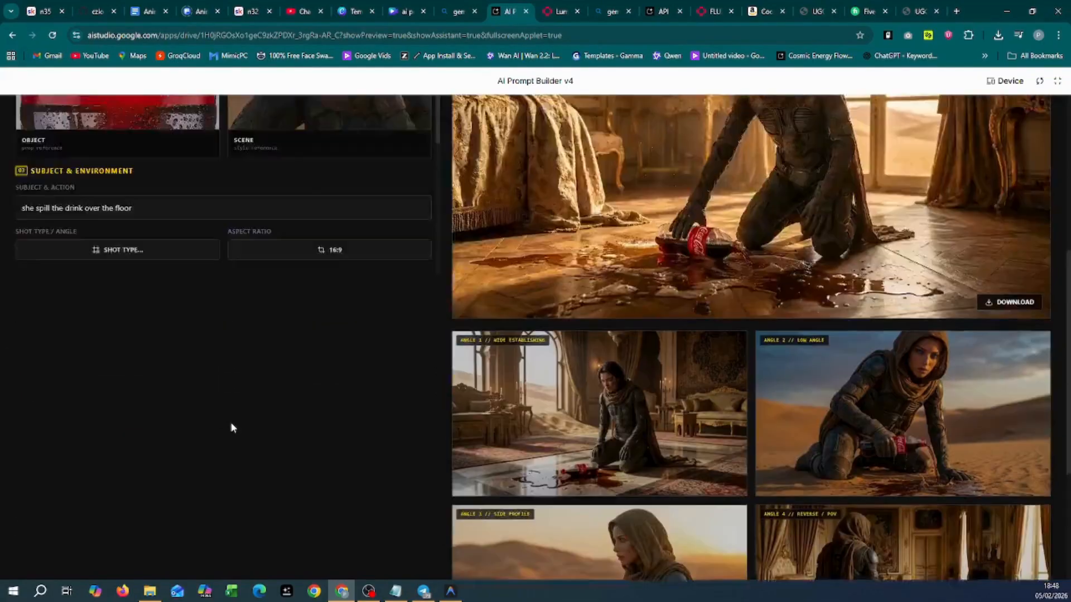
{"action": "scroll", "coordinate": [220, 410], "scroll_direction": "up", "scroll_amount": 2}
{"action": "scroll", "coordinate": [173, 379], "scroll_direction": "down", "scroll_amount": 5}
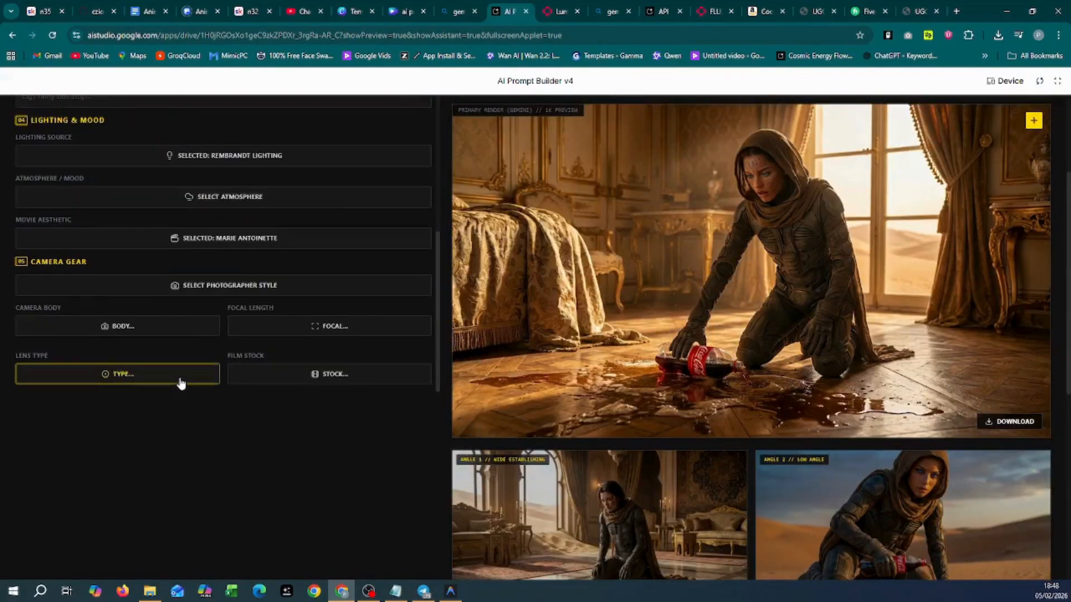
{"action": "scroll", "coordinate": [180, 379], "scroll_direction": "up", "scroll_amount": 3}
{"action": "scroll", "coordinate": [262, 368], "scroll_direction": "down", "scroll_amount": 3}
{"action": "scroll", "coordinate": [341, 353], "scroll_direction": "up", "scroll_amount": 7}
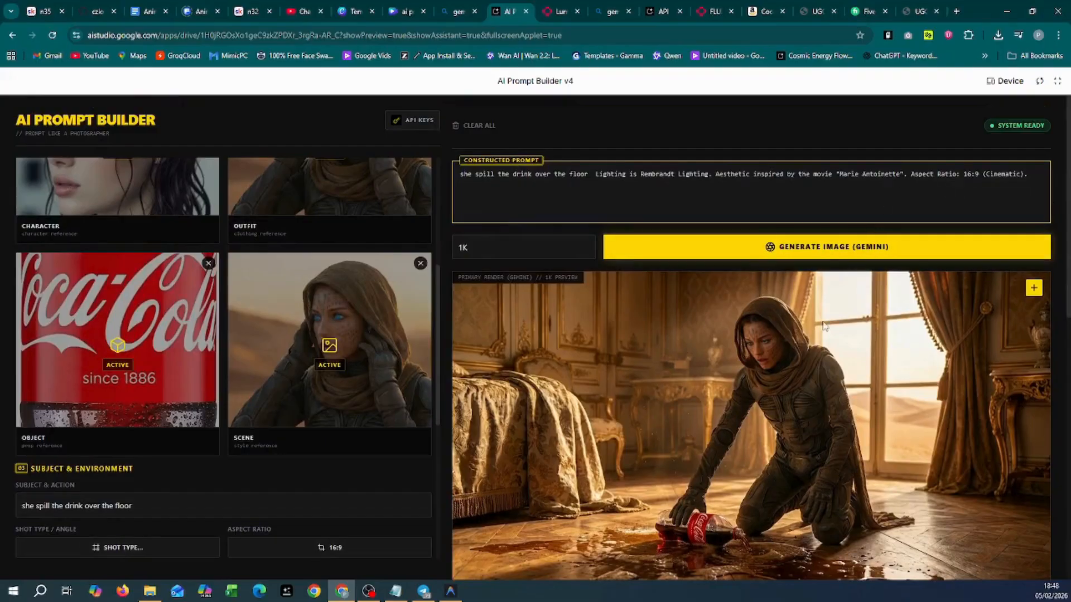
{"action": "scroll", "coordinate": [788, 310], "scroll_direction": "down", "scroll_amount": 7}
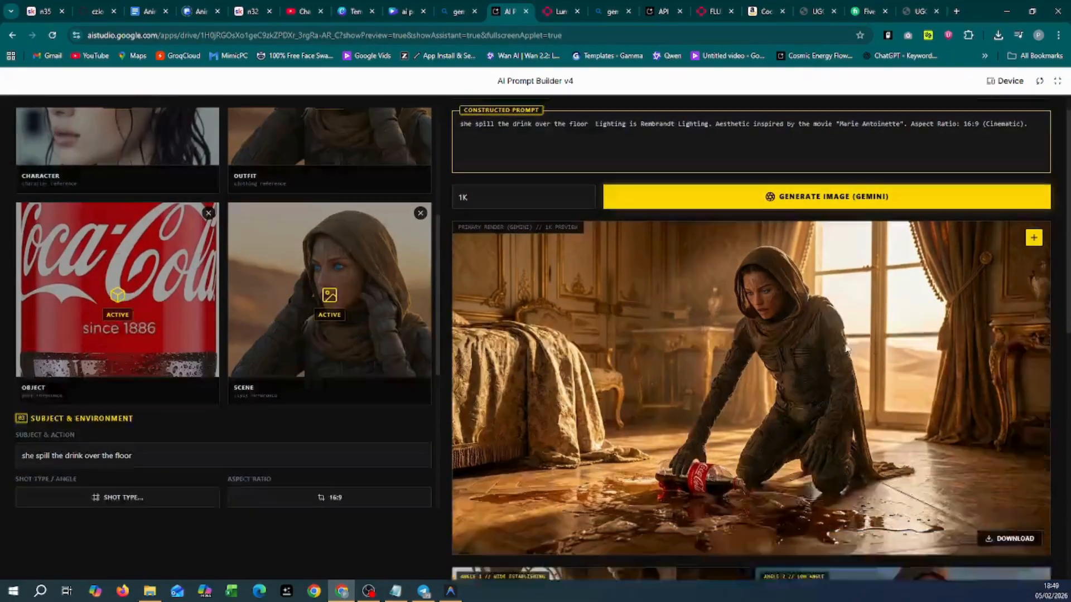
{"action": "scroll", "coordinate": [762, 448], "scroll_direction": "down", "scroll_amount": 3}
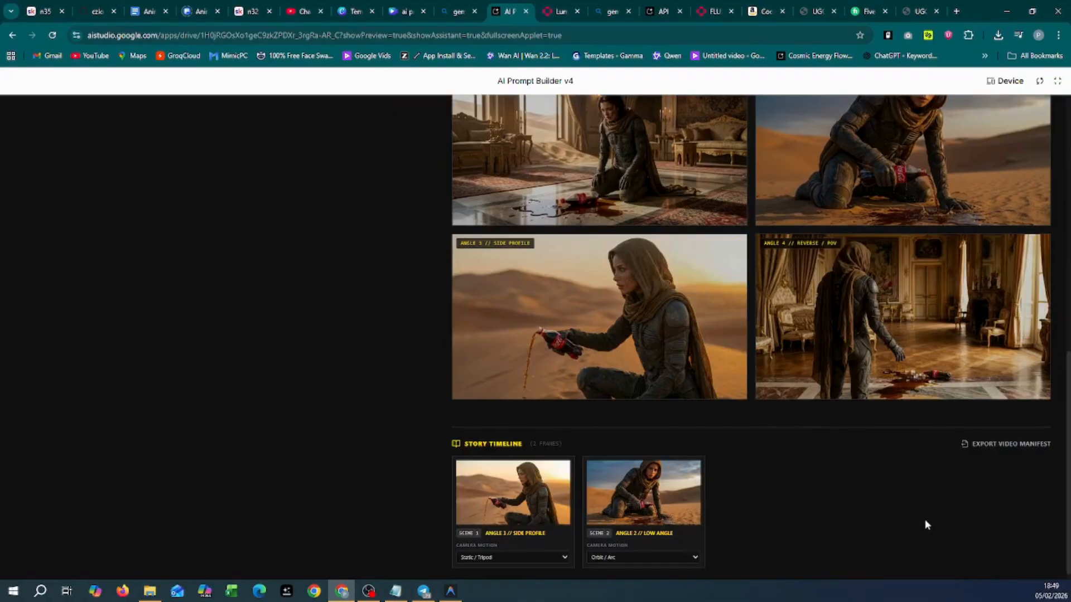
{"action": "scroll", "coordinate": [268, 415], "scroll_direction": "up", "scroll_amount": 4}
{"action": "scroll", "coordinate": [269, 415], "scroll_direction": "up", "scroll_amount": 5}
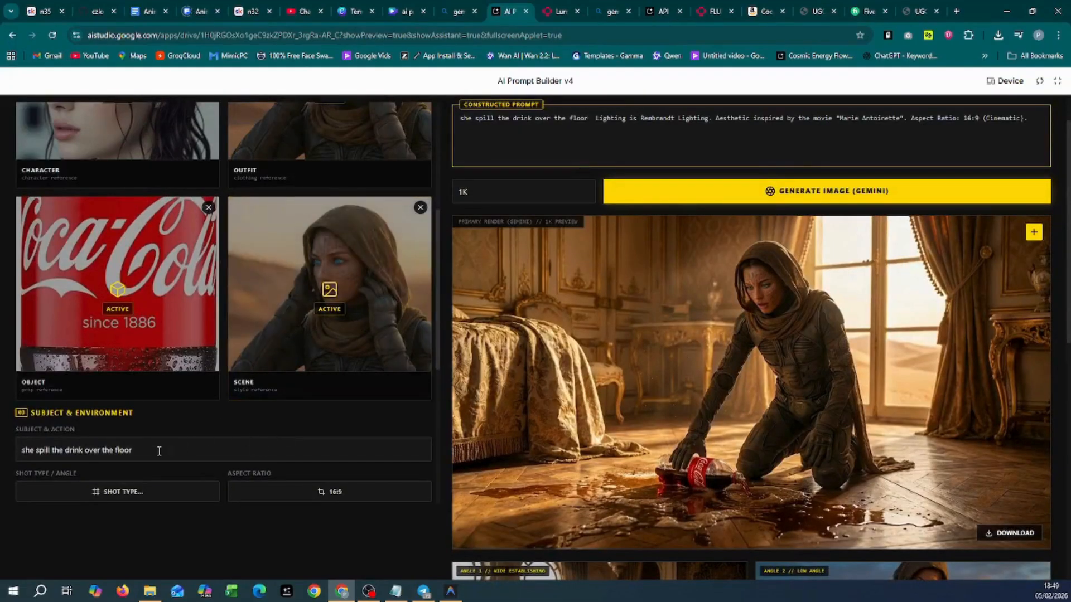
{"action": "scroll", "coordinate": [732, 424], "scroll_direction": "down", "scroll_amount": 9}
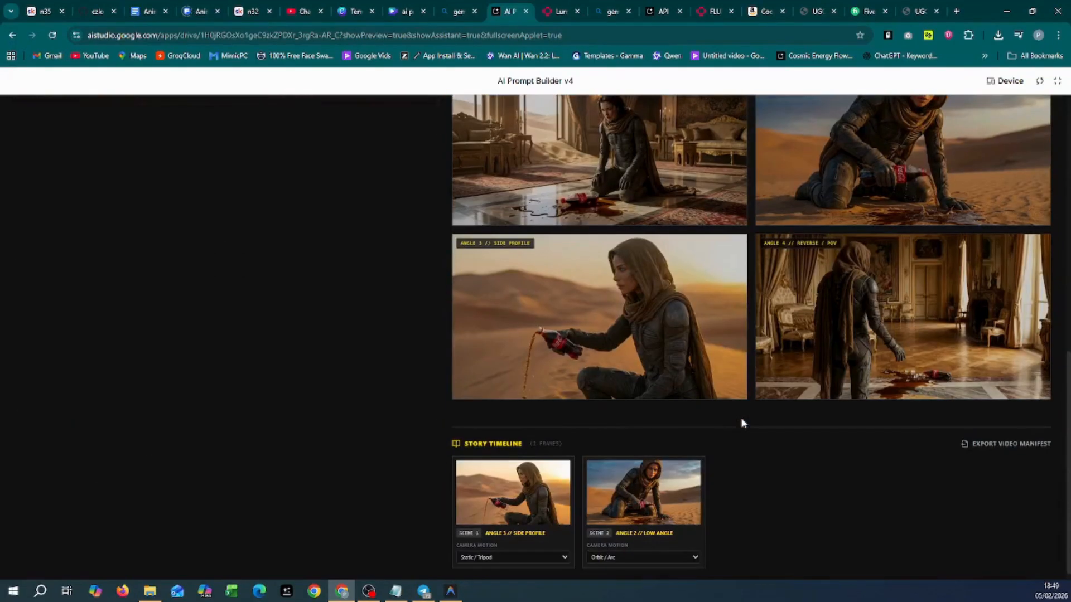
{"action": "scroll", "coordinate": [741, 424], "scroll_direction": "down", "scroll_amount": 1}
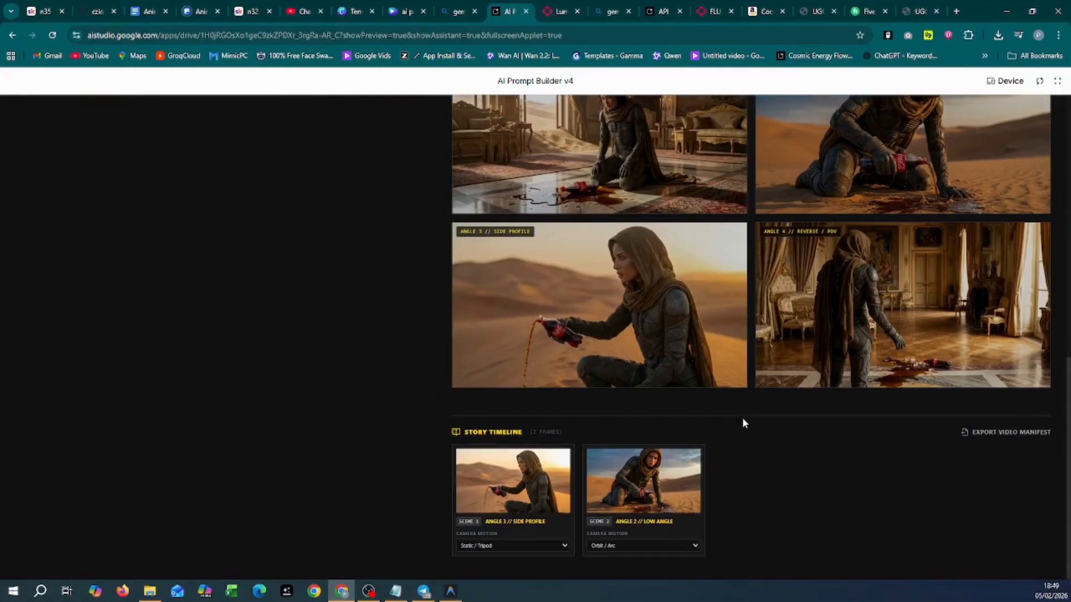